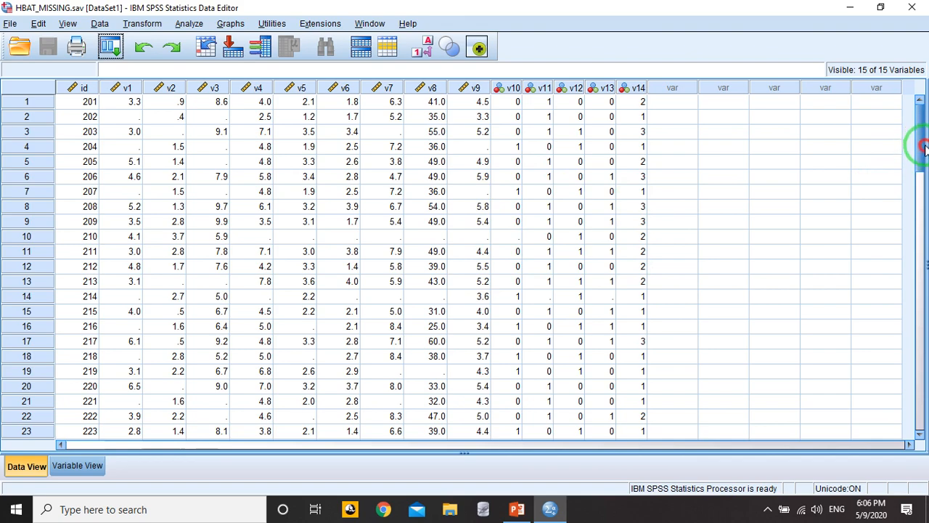
Start a Missing Value Analysis and assign V1 through V9 as the quantitative variables.
{"action": "left_click_drag", "start_coordinate": [922, 148], "coordinate": [921, 62]}
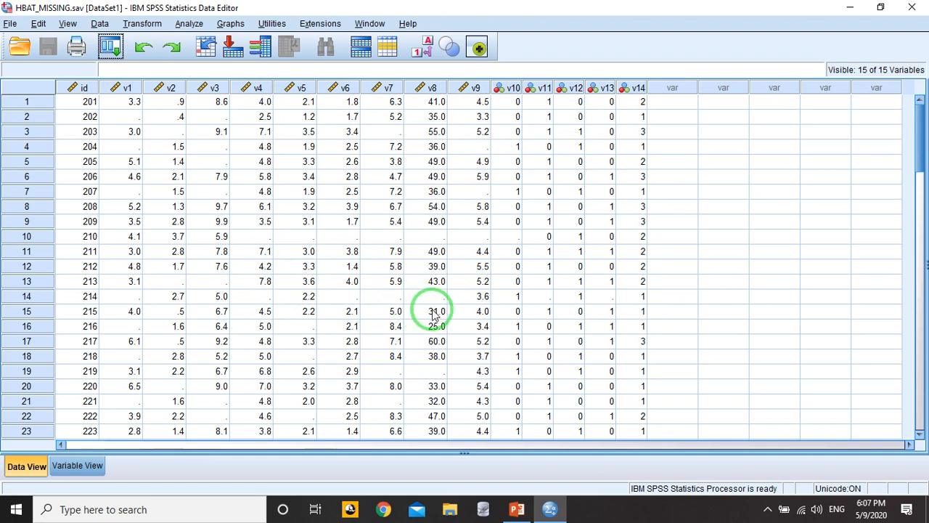
{"action": "left_click", "coordinate": [187, 24]}
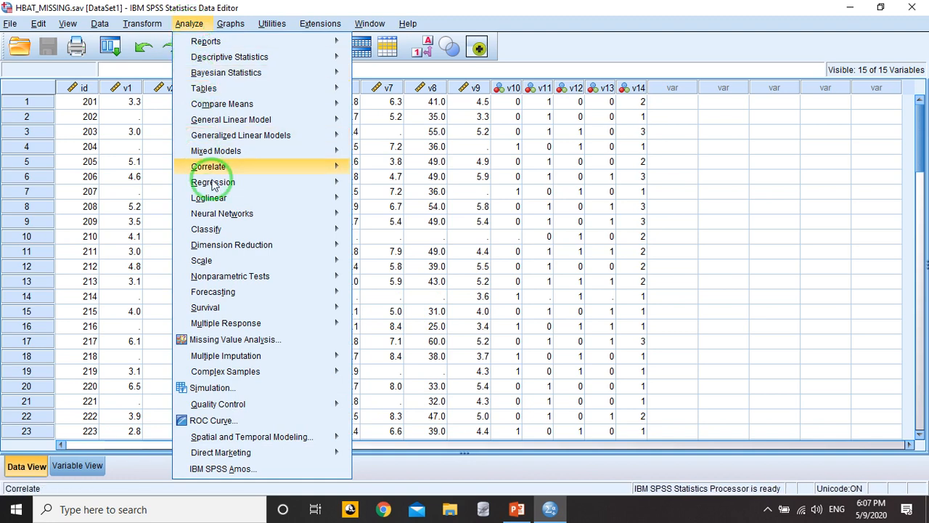
{"action": "left_click", "coordinate": [255, 342]}
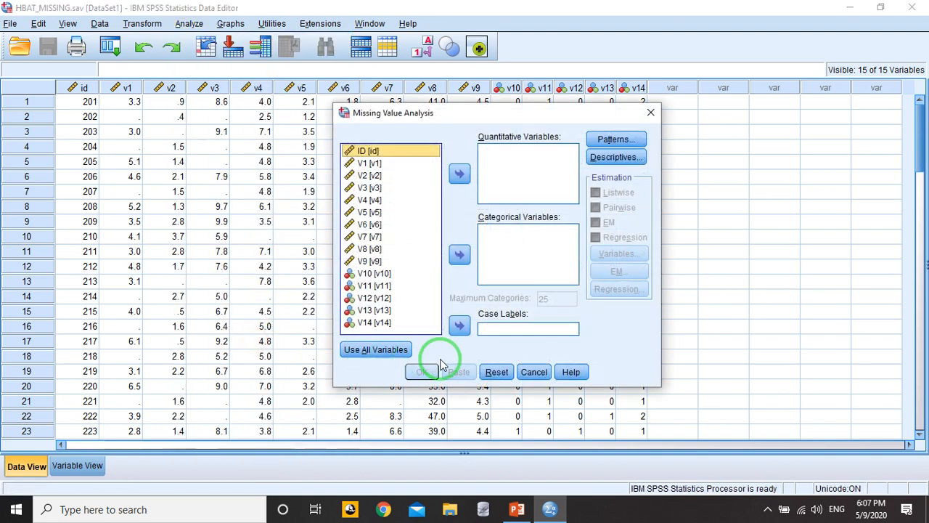
{"action": "left_click", "coordinate": [371, 164]}
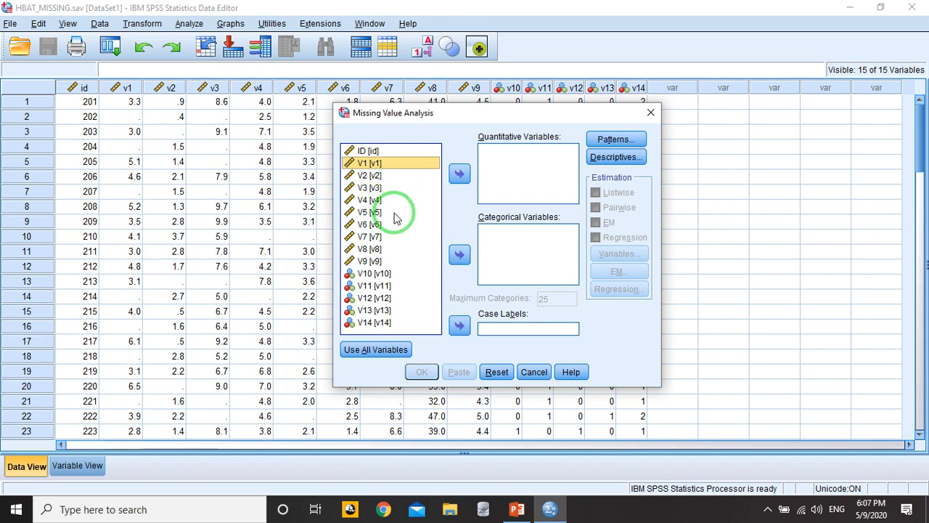
{"action": "left_click", "coordinate": [369, 260], "text": "shift"}
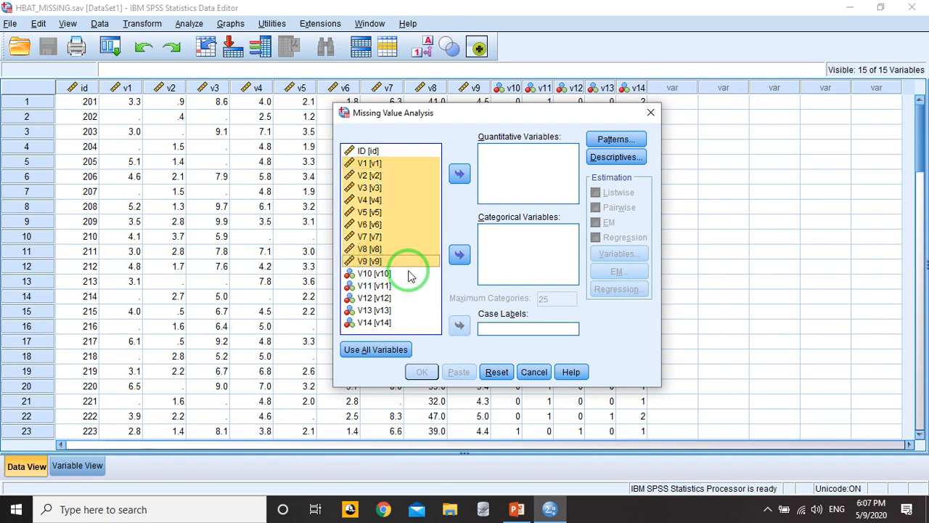
{"action": "left_click", "coordinate": [458, 173]}
Assign V10 through V14 as categorical variables and use ID for the case labels.
{"action": "left_click", "coordinate": [374, 163]}
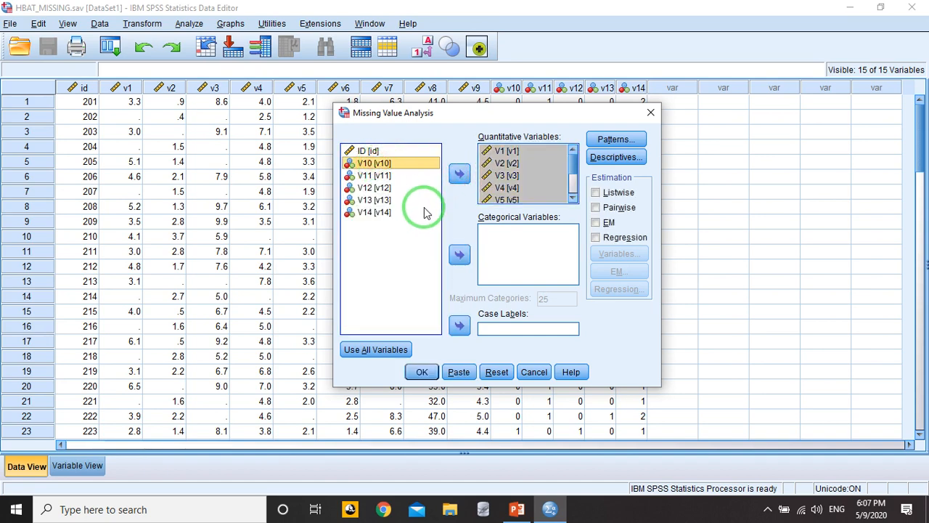
{"action": "left_click", "coordinate": [374, 212], "text": "shift"}
{"action": "left_click", "coordinate": [458, 254]}
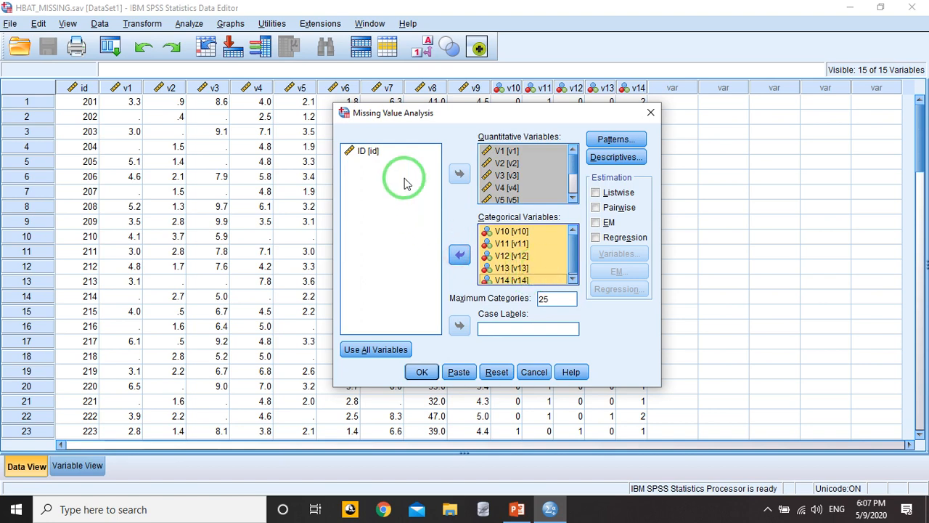
{"action": "left_click", "coordinate": [368, 153]}
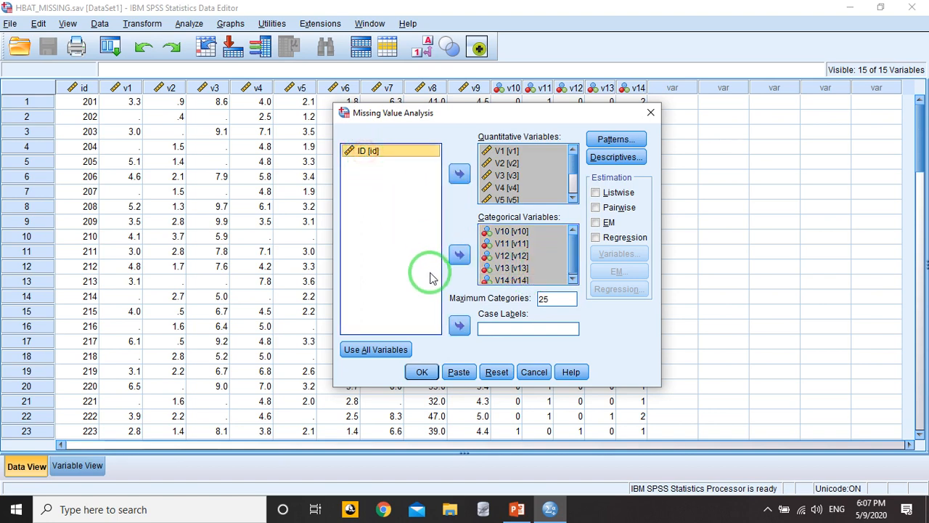
{"action": "left_click", "coordinate": [458, 325]}
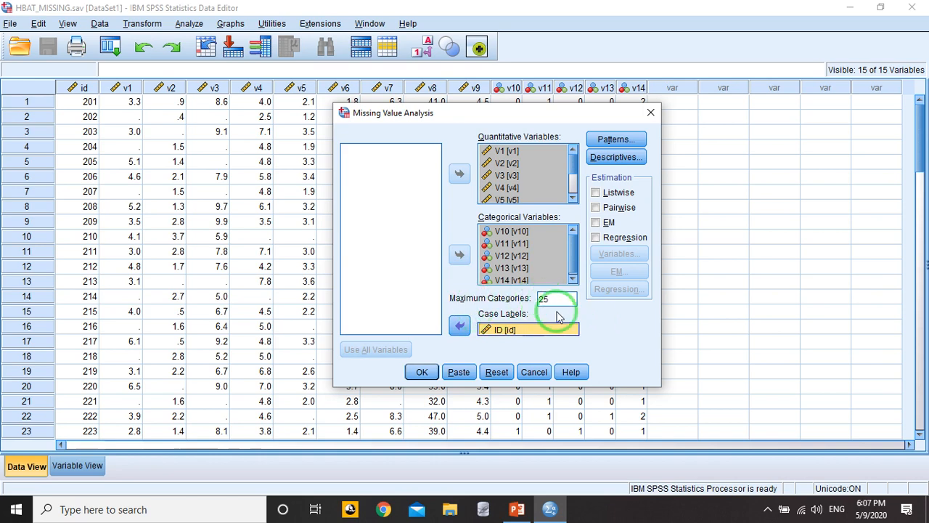
Include tabulated cases grouped by missing value patterns and cases with missing values sorted by pattern, and run the analysis.
{"action": "left_click", "coordinate": [616, 140]}
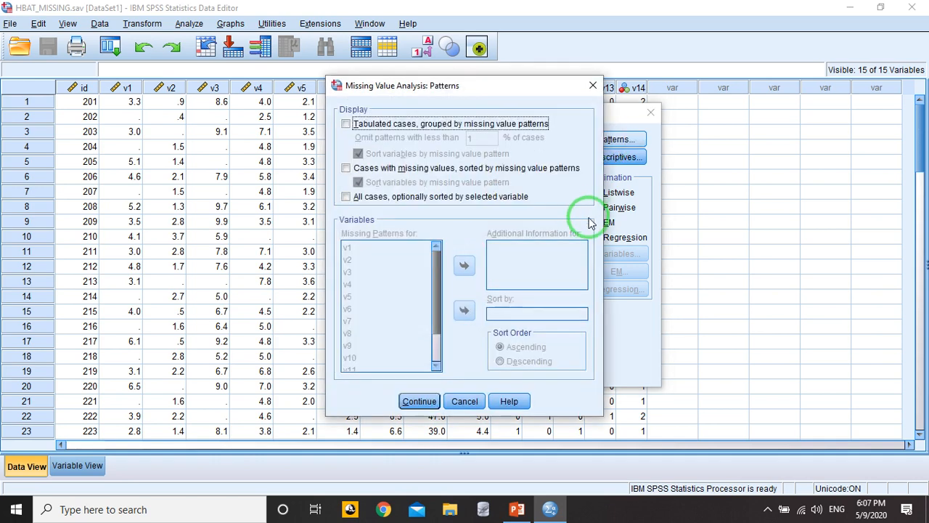
{"action": "left_click", "coordinate": [345, 124]}
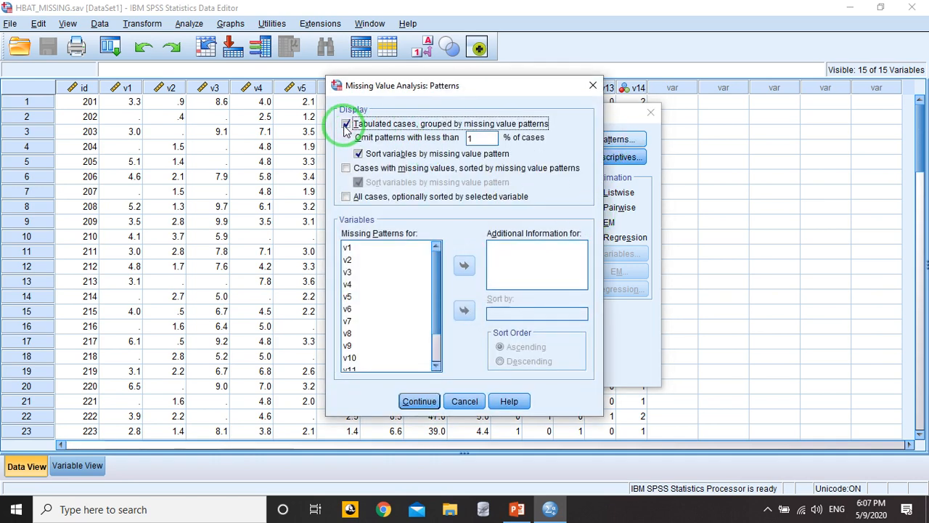
{"action": "left_click", "coordinate": [346, 168]}
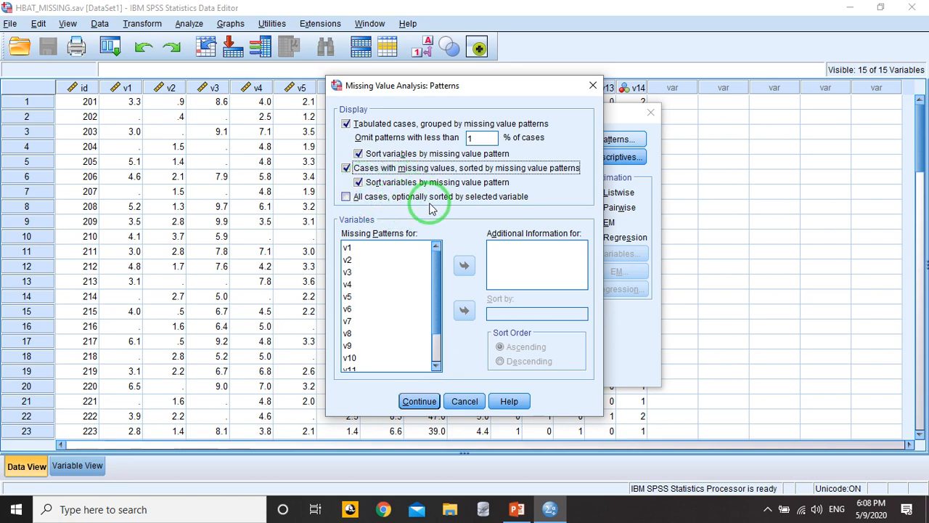
{"action": "left_click", "coordinate": [421, 401]}
{"action": "left_click", "coordinate": [423, 372]}
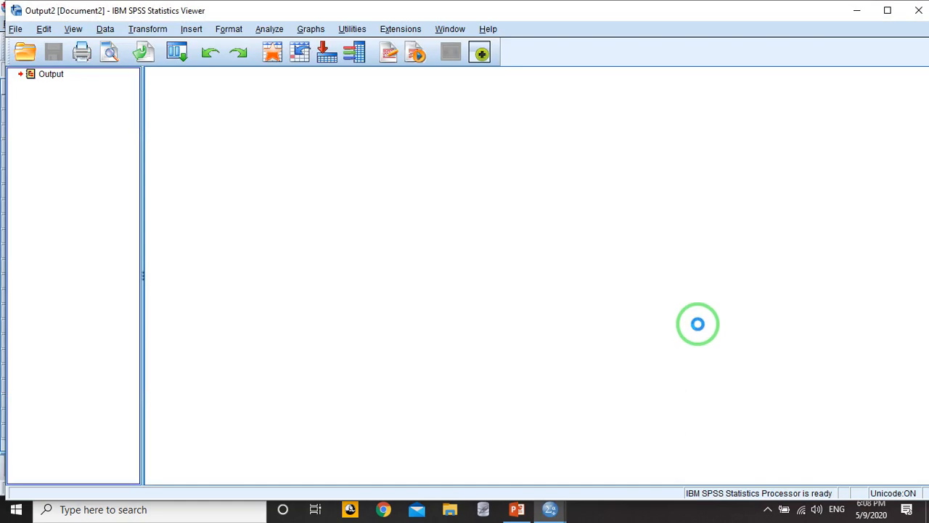
Examine the Univariate Statistics table for each variable's mean, standard deviation, and missing count and percentage.
{"action": "left_click_drag", "start_coordinate": [925, 160], "coordinate": [926, 169]}
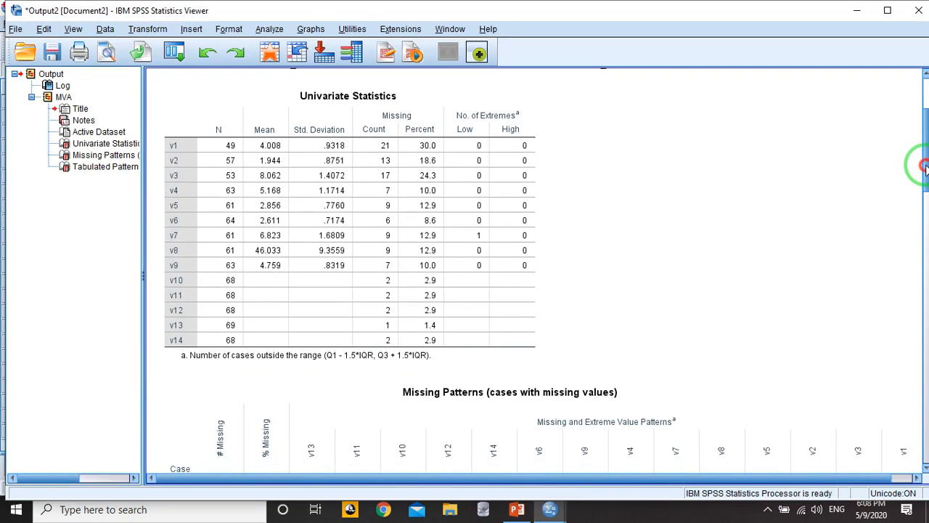
{"action": "left_click", "coordinate": [341, 145]}
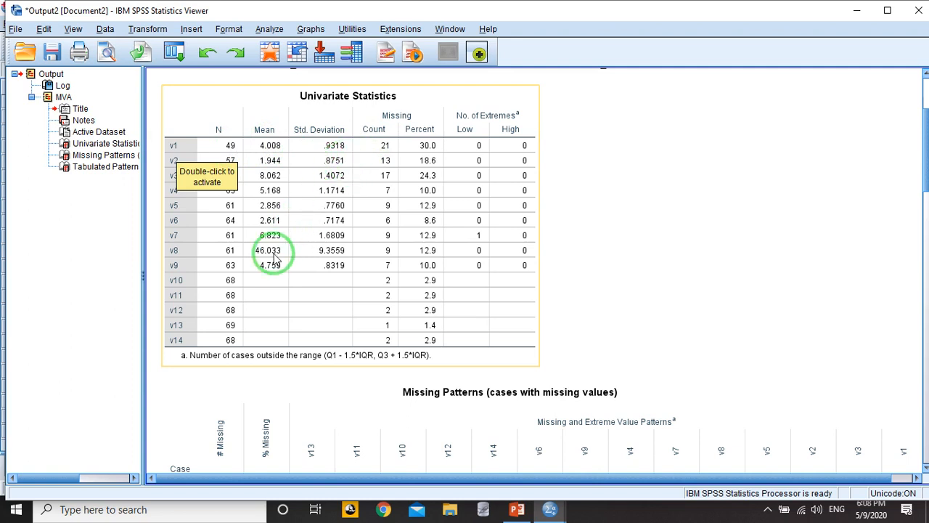
{"action": "left_click", "coordinate": [773, 224]}
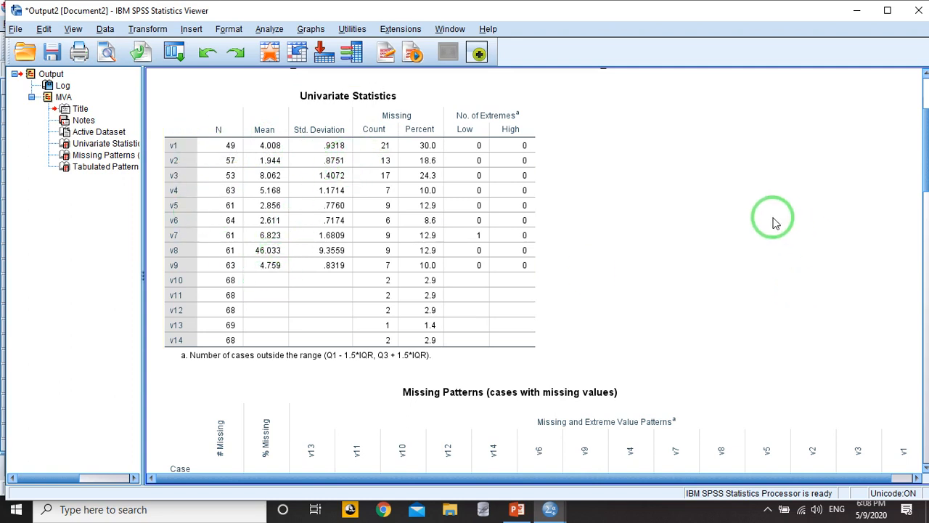
{"action": "left_click", "coordinate": [510, 221]}
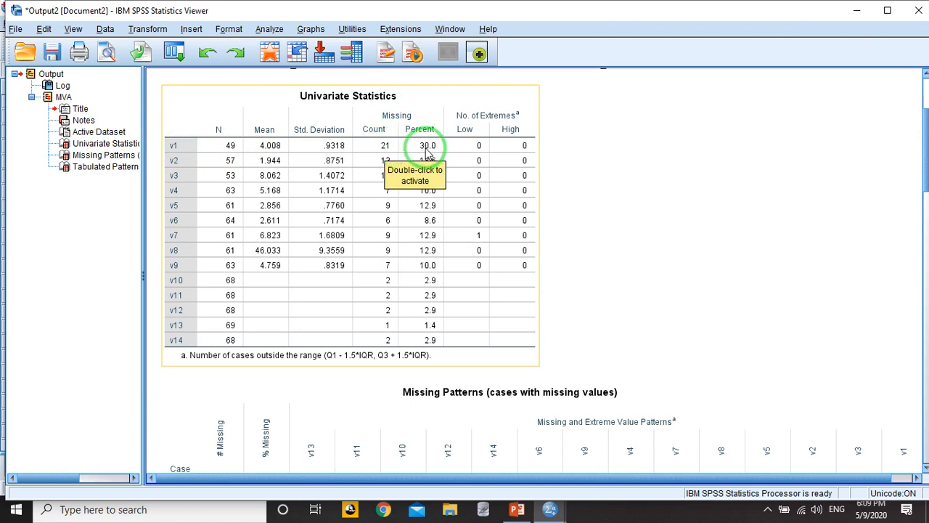
Examine the Missing Patterns and Tabulated Patterns tables, and return to the missing percentages in the Univariate Statistics table.
{"action": "left_click_drag", "start_coordinate": [926, 173], "coordinate": [926, 235]}
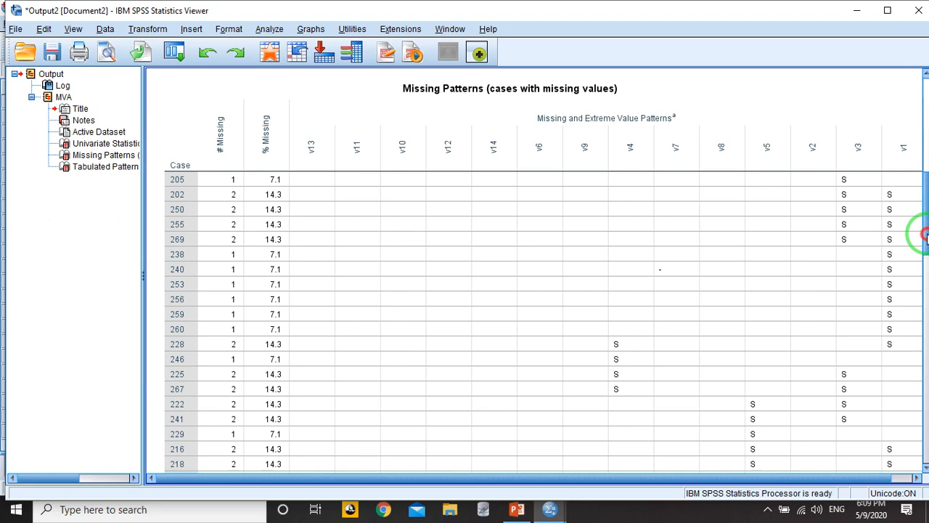
{"action": "left_click_drag", "start_coordinate": [926, 235], "coordinate": [926, 245]}
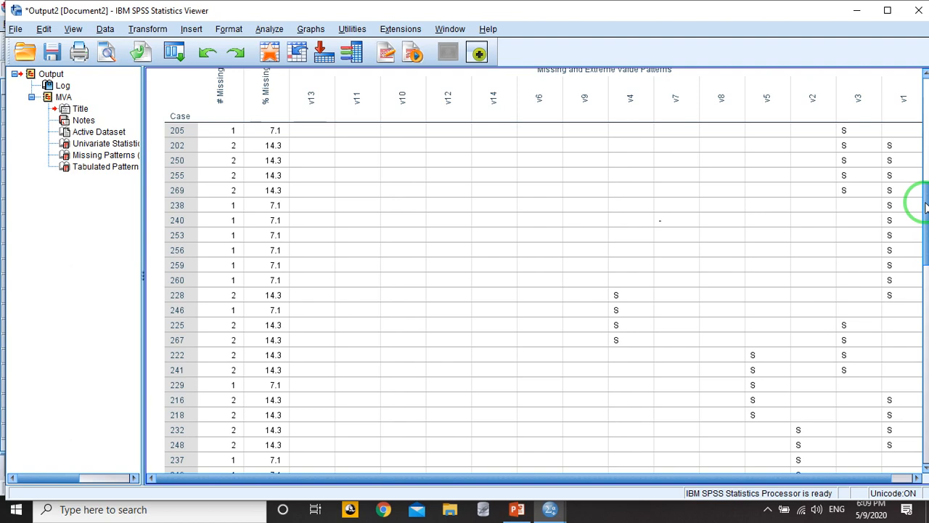
{"action": "mouse_move", "coordinate": [926, 206]}
{"action": "left_mouse_down"}
{"action": "mouse_move", "coordinate": [926, 239]}
{"action": "mouse_move", "coordinate": [926, 201]}
{"action": "left_mouse_up"}
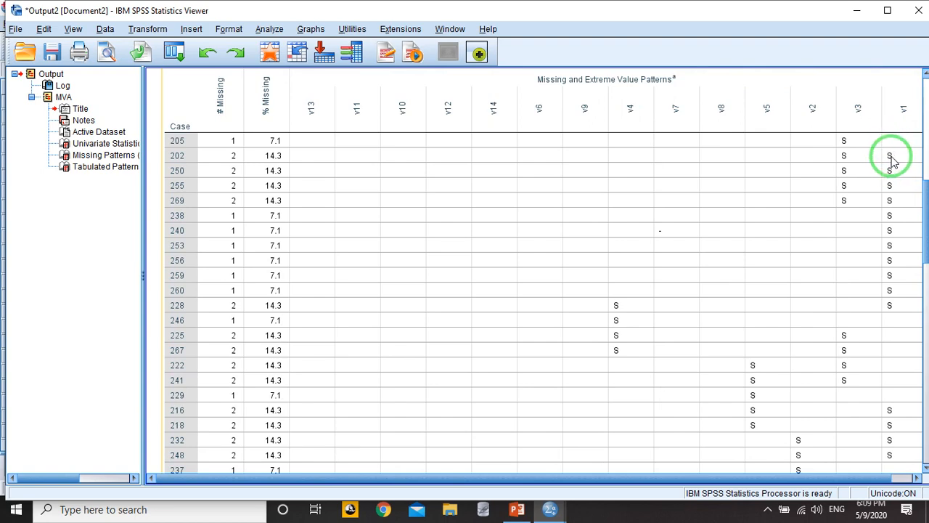
{"action": "left_click_drag", "start_coordinate": [923, 209], "coordinate": [925, 183]}
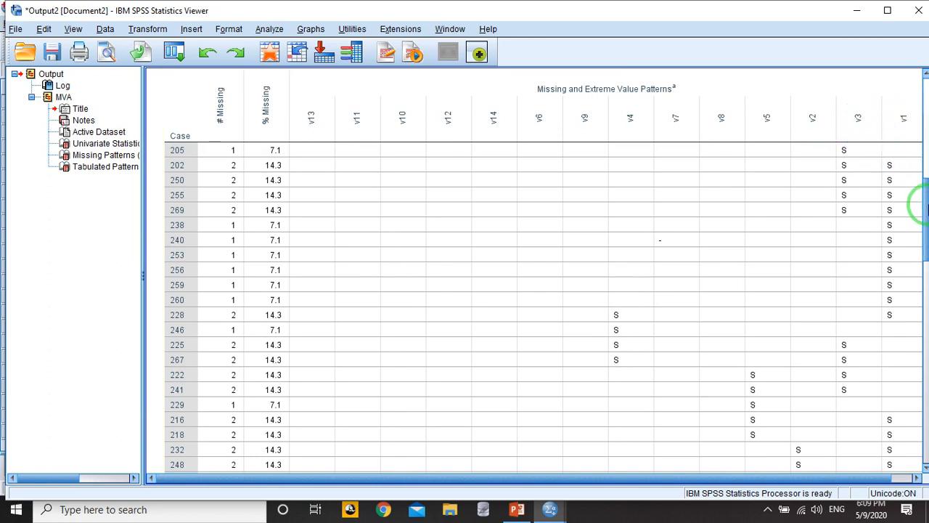
{"action": "left_click_drag", "start_coordinate": [926, 209], "coordinate": [926, 370]}
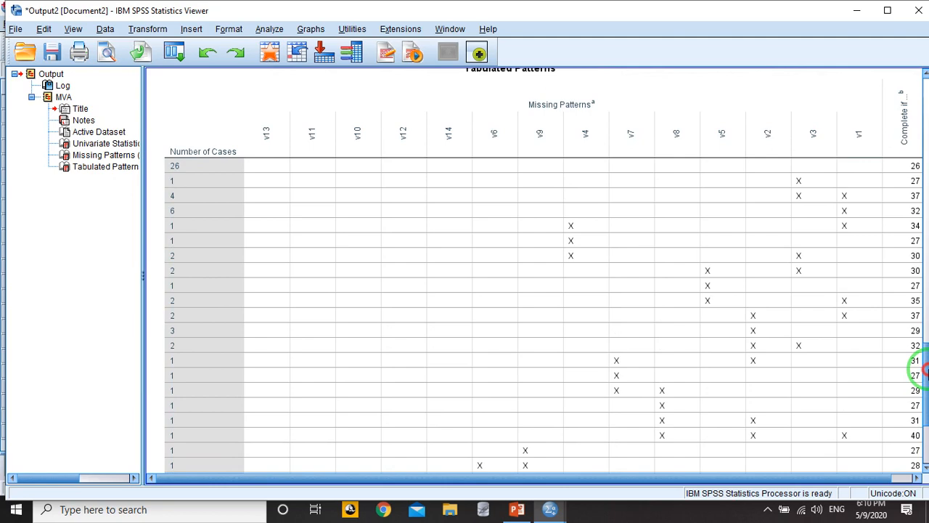
{"action": "left_click_drag", "start_coordinate": [926, 370], "coordinate": [926, 148]}
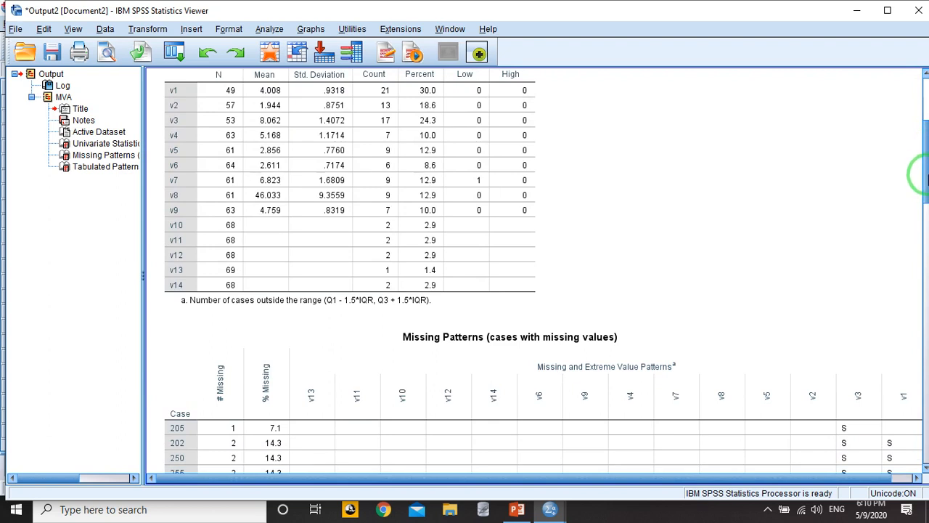
{"action": "left_click", "coordinate": [926, 172]}
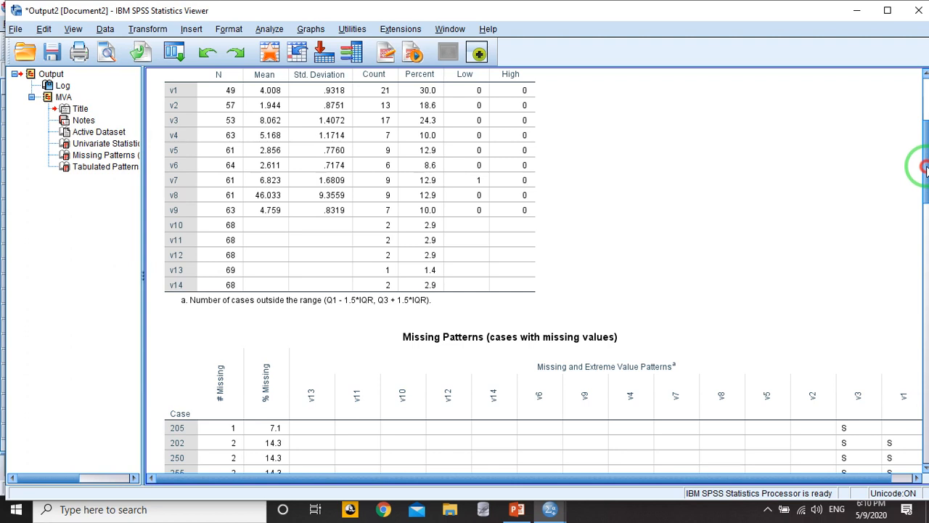
{"action": "left_click_drag", "start_coordinate": [926, 171], "coordinate": [926, 170]}
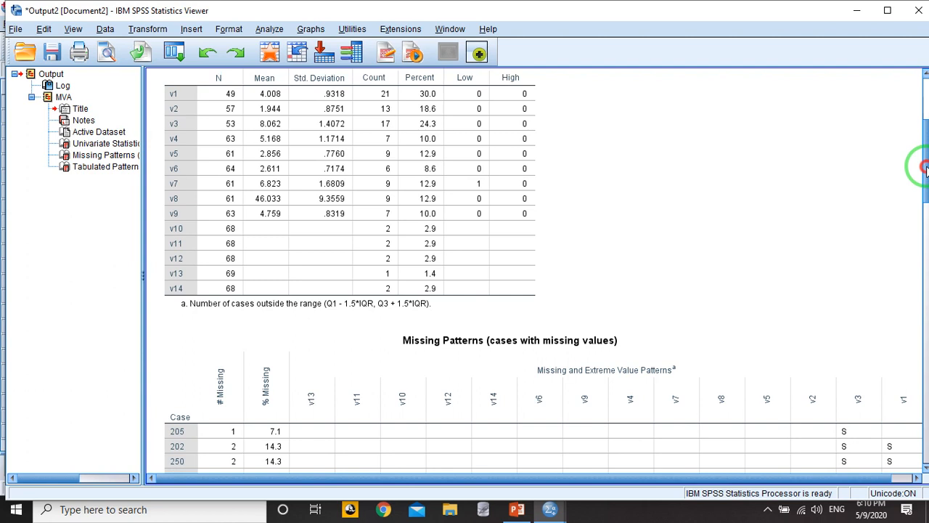
{"action": "left_click_drag", "start_coordinate": [926, 172], "coordinate": [925, 163]}
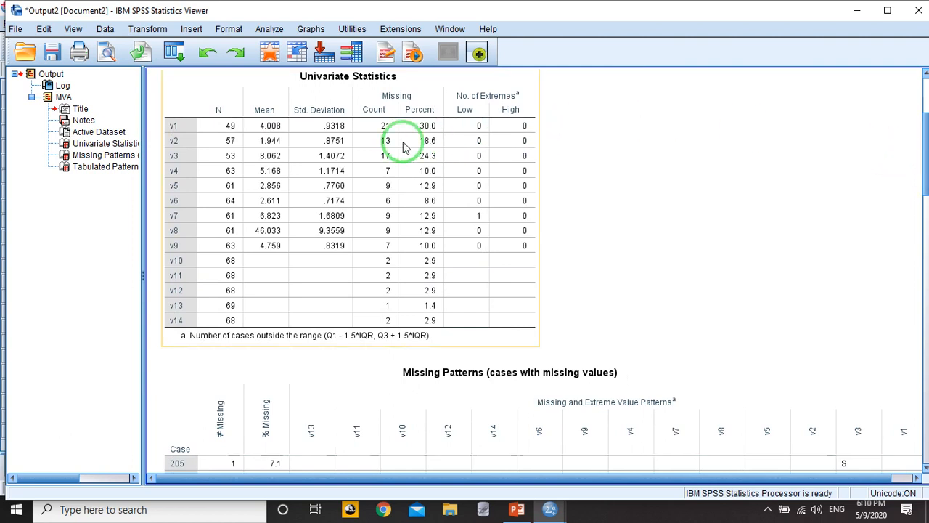
Reopen the Missing Value Analysis setup and remove V1 from the quantitative variables.
{"action": "left_click", "coordinate": [178, 54]}
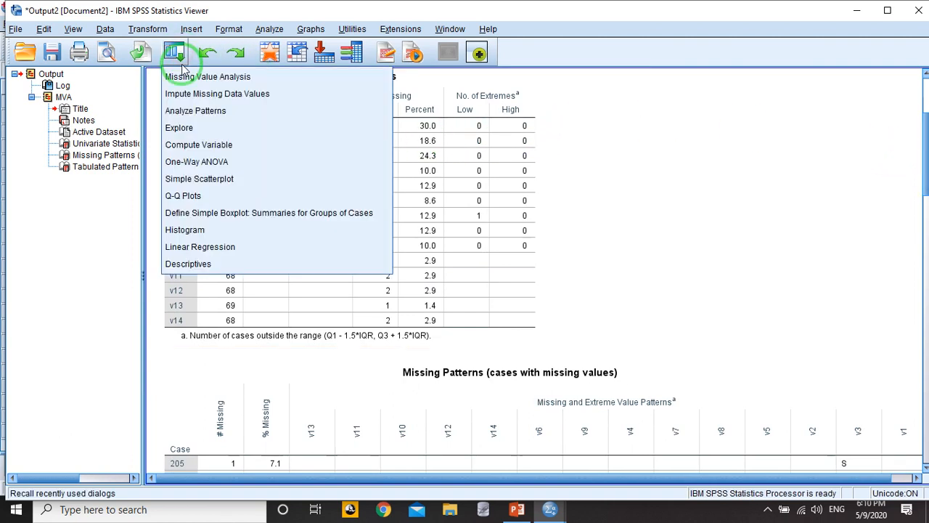
{"action": "left_click", "coordinate": [197, 78]}
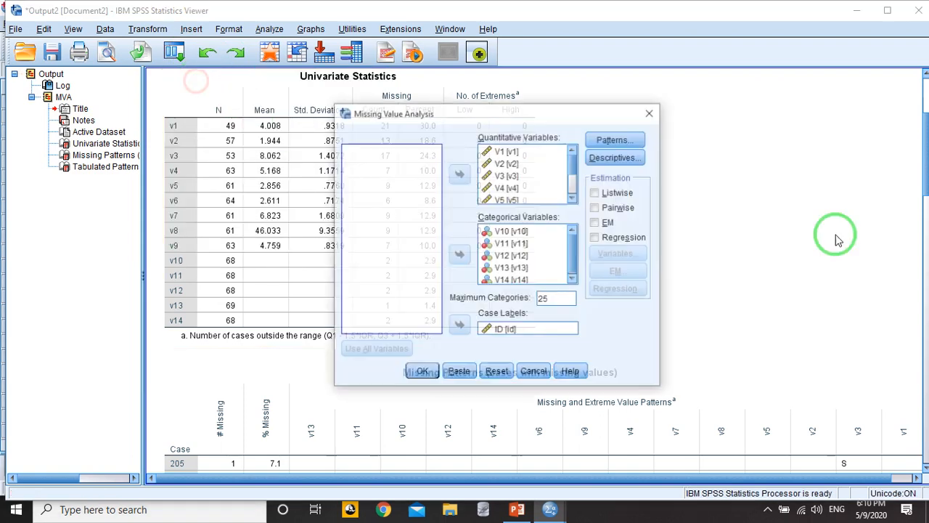
{"action": "left_click", "coordinate": [510, 153]}
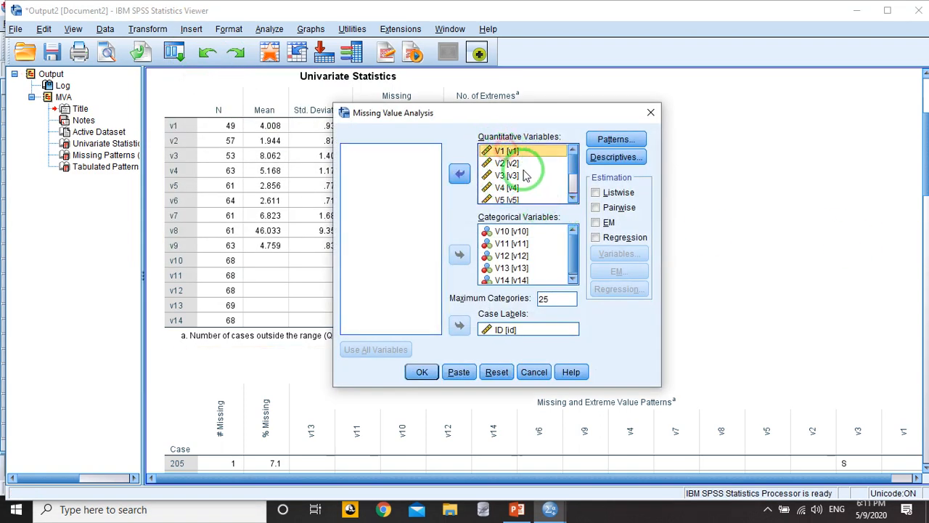
{"action": "left_click", "coordinate": [460, 175]}
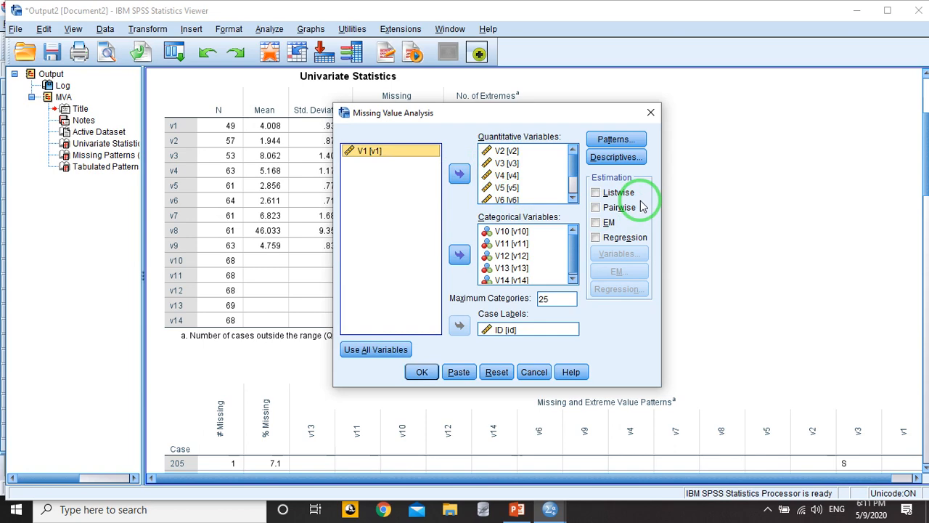
Add t tests with groups formed by indicator variables, including probabilities in the table, and rerun the missing value analysis.
{"action": "left_click", "coordinate": [630, 164]}
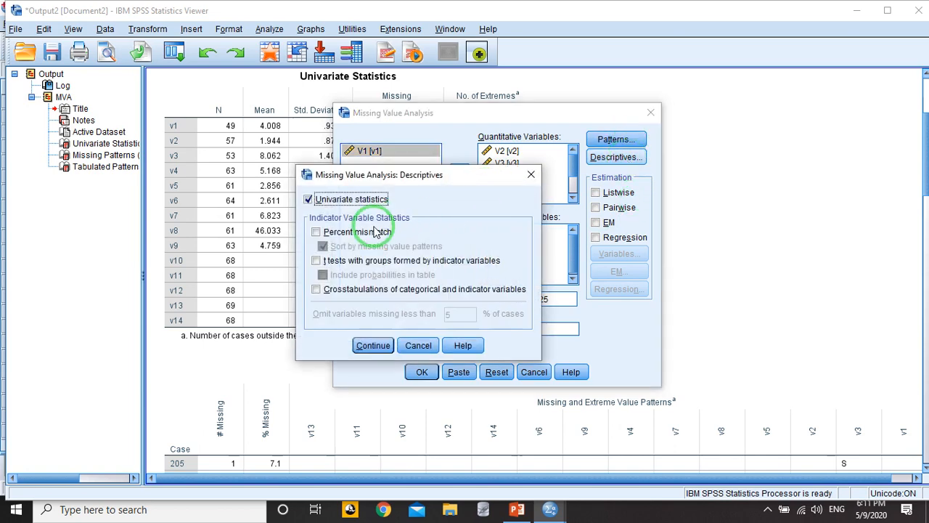
{"action": "left_click", "coordinate": [317, 260]}
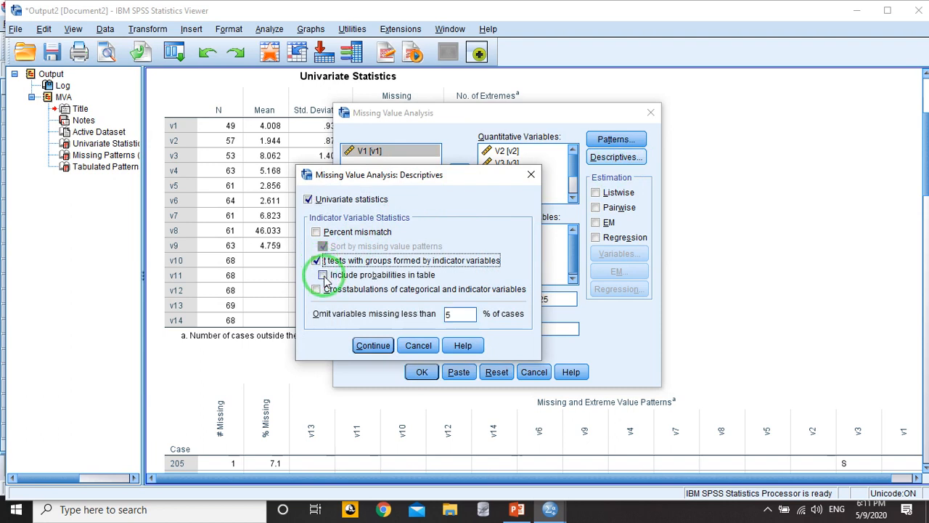
{"action": "left_click", "coordinate": [323, 276]}
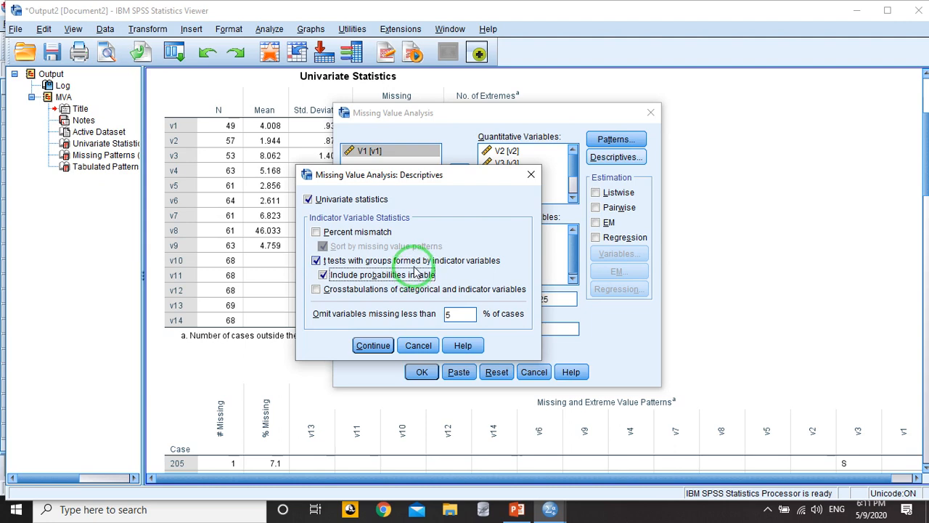
{"action": "left_click", "coordinate": [374, 346]}
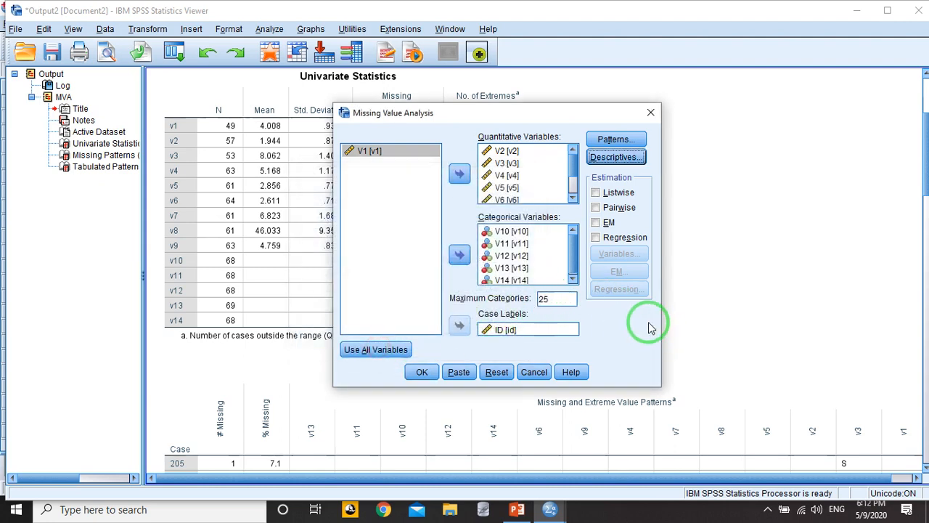
{"action": "left_click", "coordinate": [423, 373]}
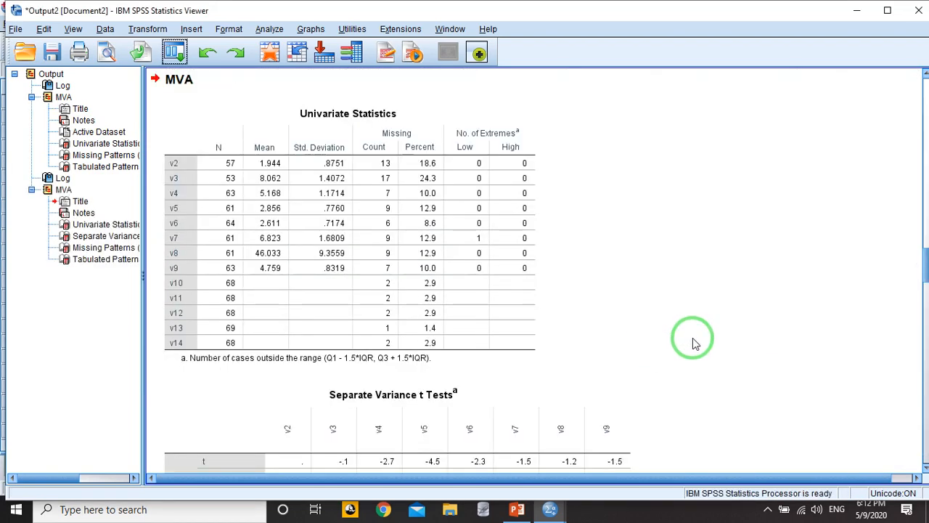
Examine the Separate Variance t Tests table, checking the two-tailed probabilities and present/missing group means from v2 through v9.
{"action": "left_click", "coordinate": [239, 104]}
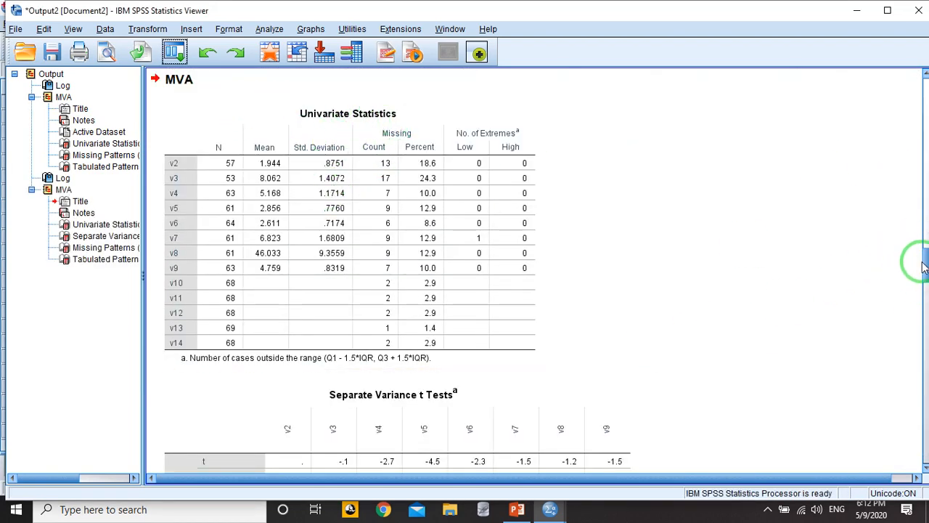
{"action": "left_click_drag", "start_coordinate": [925, 265], "coordinate": [925, 287]}
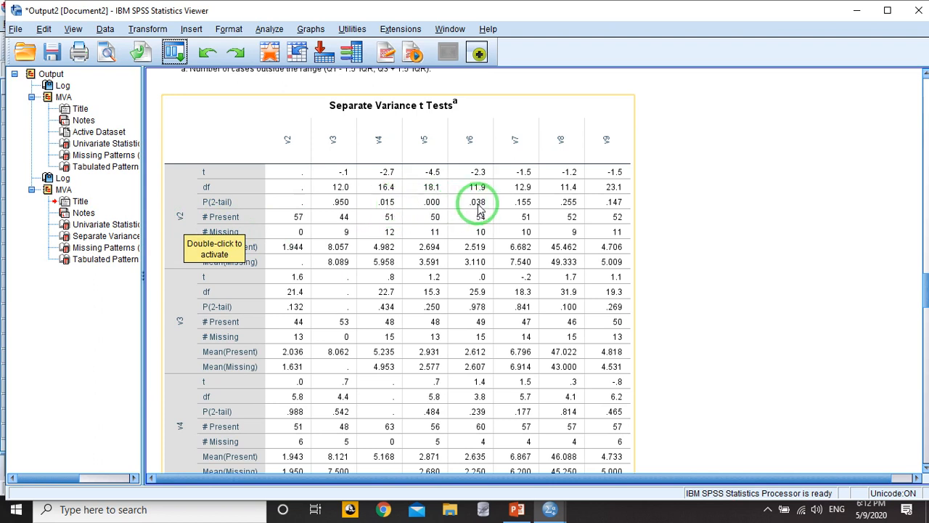
{"action": "left_click_drag", "start_coordinate": [924, 289], "coordinate": [924, 292]}
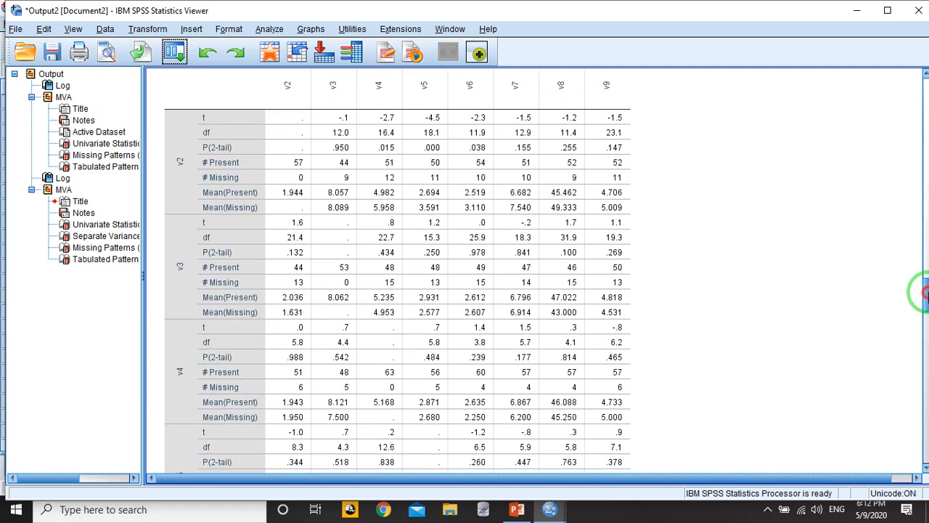
{"action": "left_click_drag", "start_coordinate": [925, 292], "coordinate": [924, 290]}
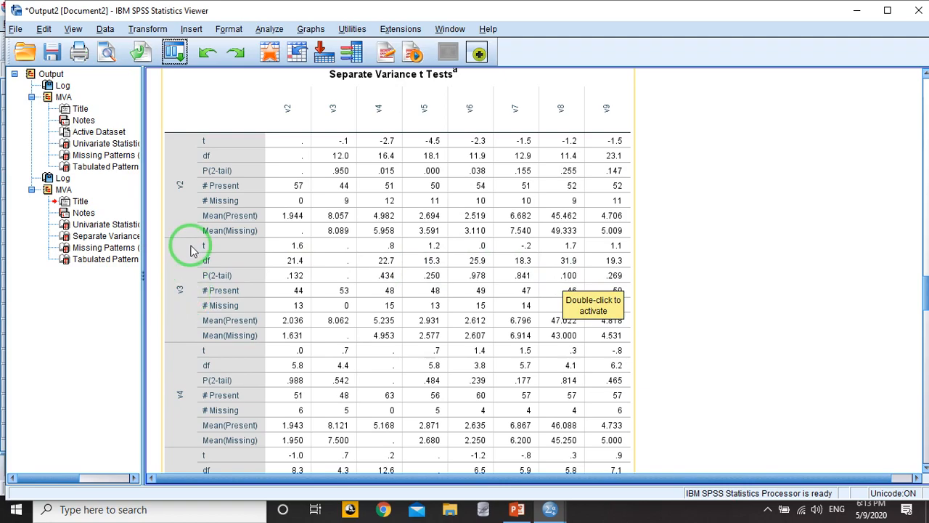
{"action": "mouse_move", "coordinate": [925, 307]}
{"action": "left_mouse_down"}
{"action": "mouse_move", "coordinate": [925, 358]}
{"action": "mouse_move", "coordinate": [924, 292]}
{"action": "left_mouse_up"}
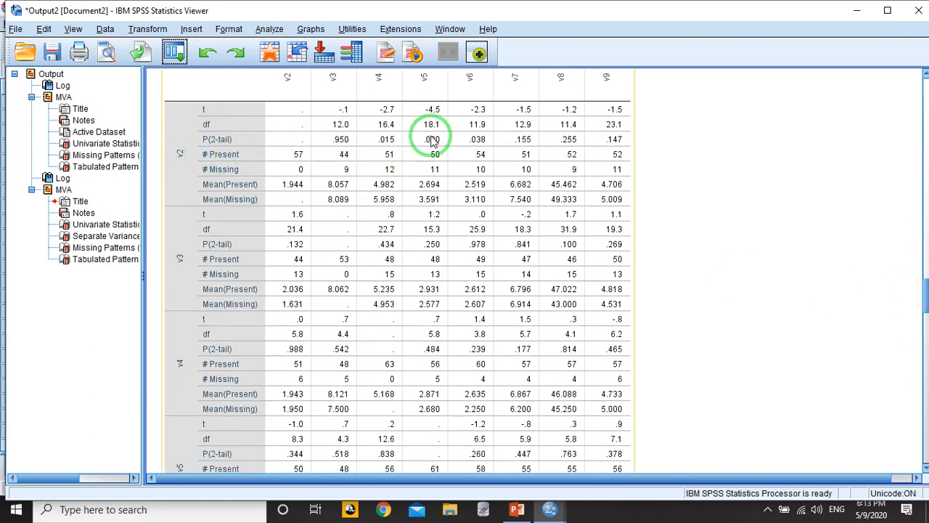
{"action": "left_click_drag", "start_coordinate": [926, 299], "coordinate": [925, 347]}
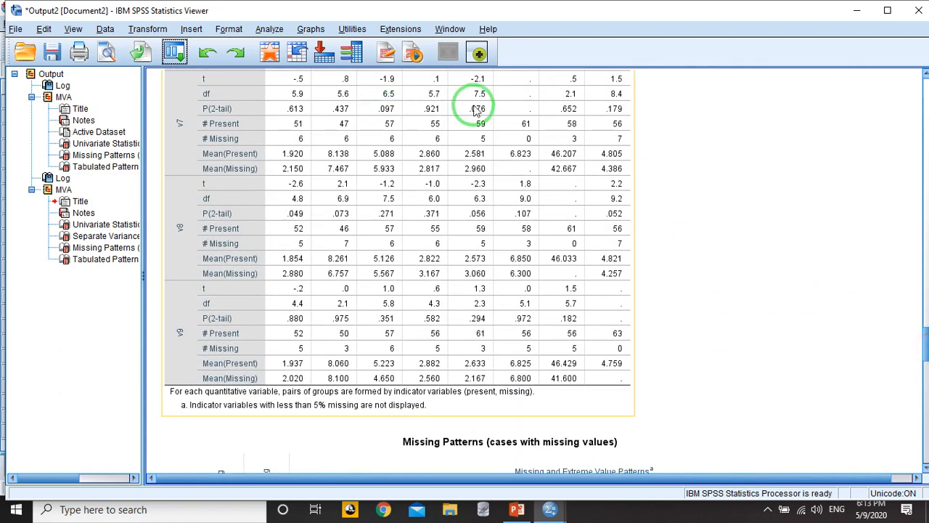
Reopen the Missing Value Analysis setup and enable Pairwise, EM and Regression estimation.
{"action": "left_click", "coordinate": [174, 61]}
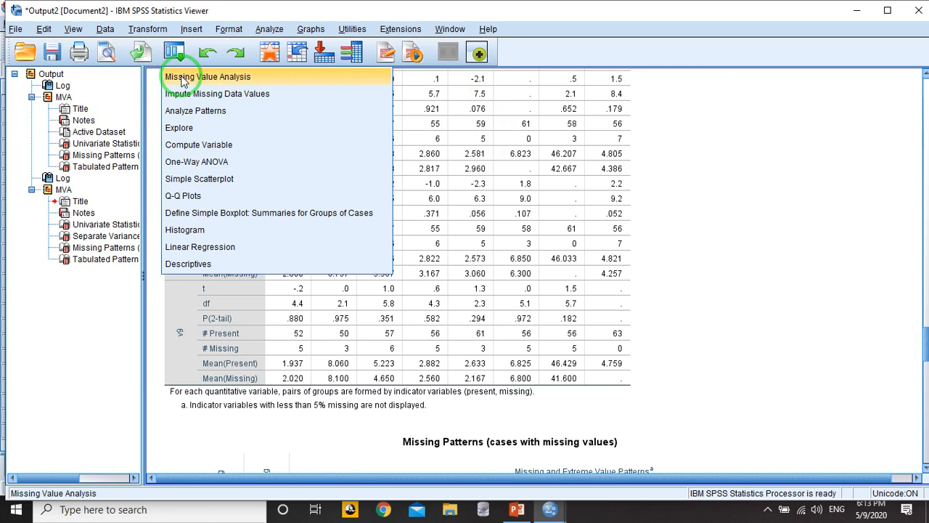
{"action": "left_click", "coordinate": [183, 78]}
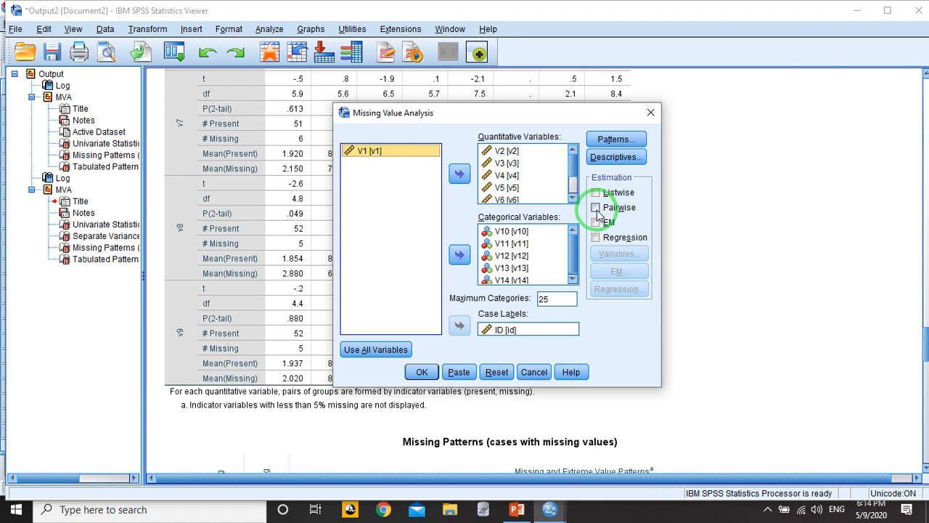
{"action": "left_click", "coordinate": [597, 209]}
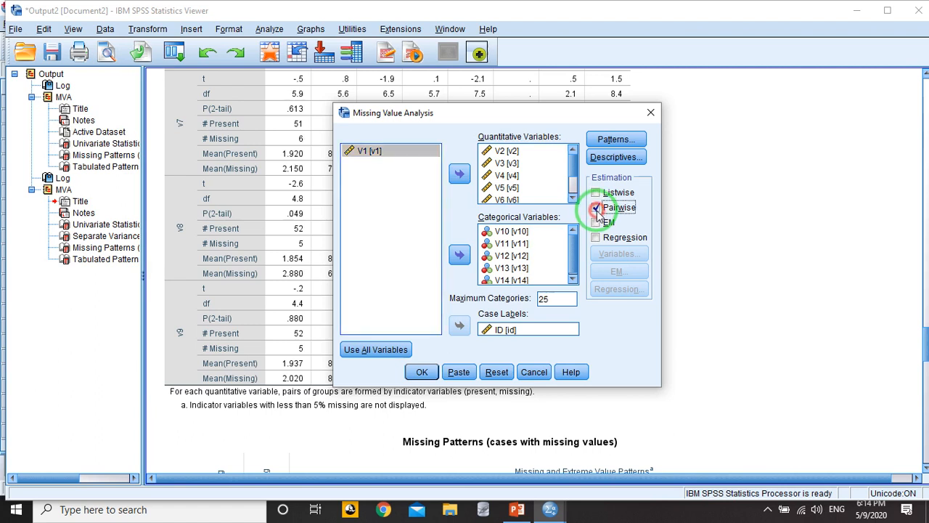
{"action": "left_click", "coordinate": [596, 223]}
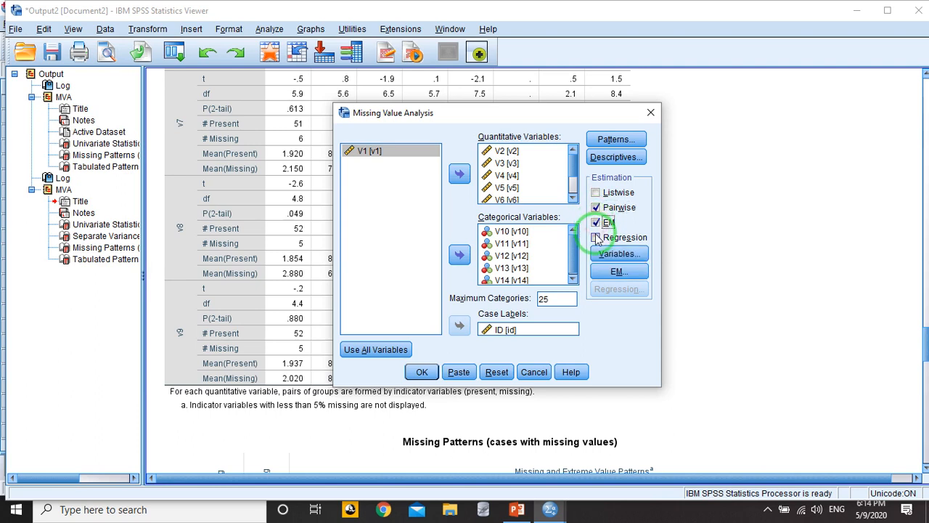
{"action": "left_click", "coordinate": [595, 238]}
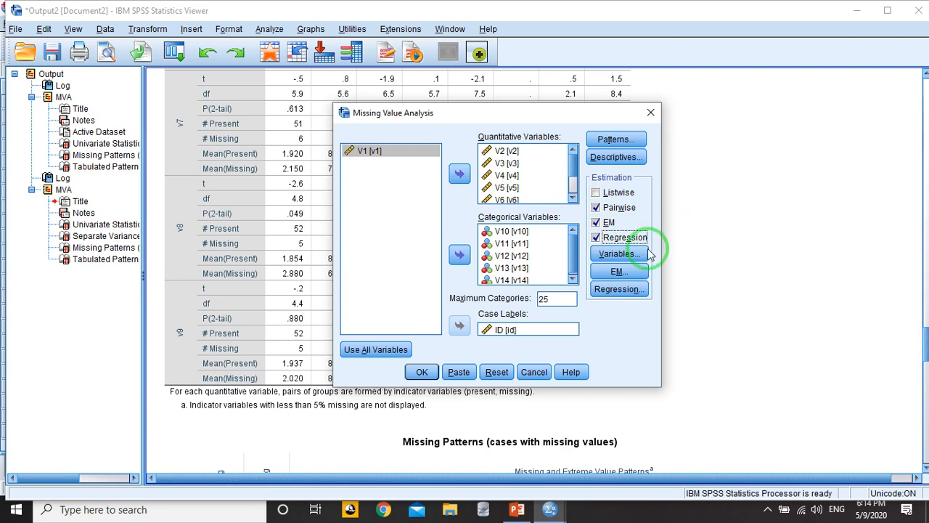
Review the Variables, EM and Regression estimation options, keeping their defaults, and rerun the missing value analysis.
{"action": "left_click", "coordinate": [619, 253]}
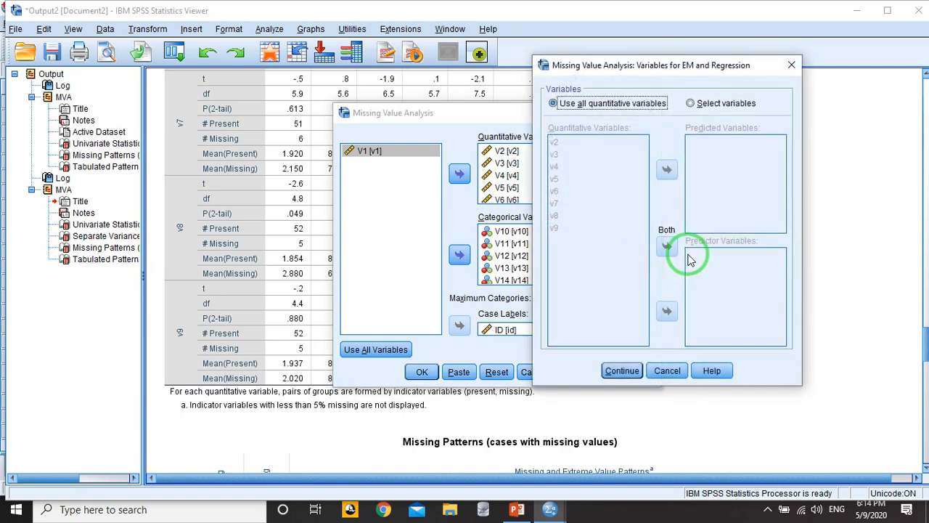
{"action": "left_click", "coordinate": [791, 65]}
{"action": "left_click", "coordinate": [618, 271]}
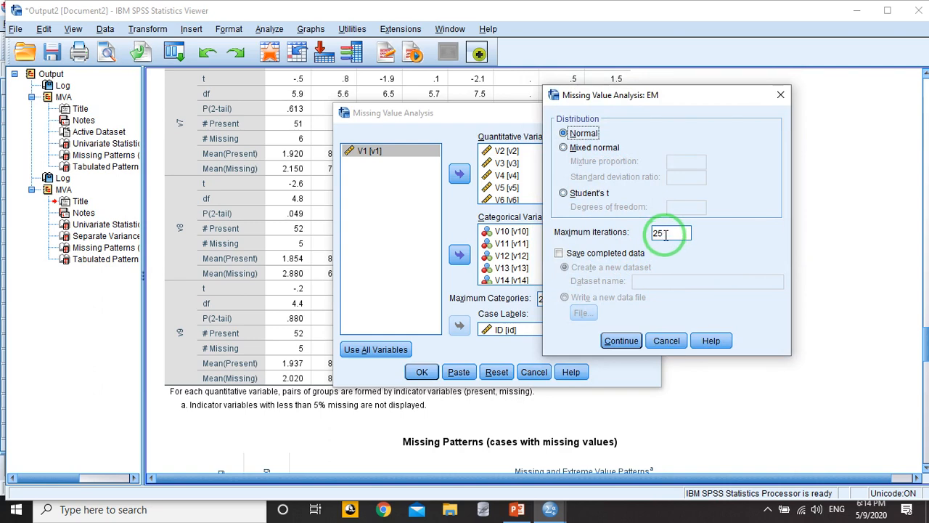
{"action": "left_click", "coordinate": [782, 94]}
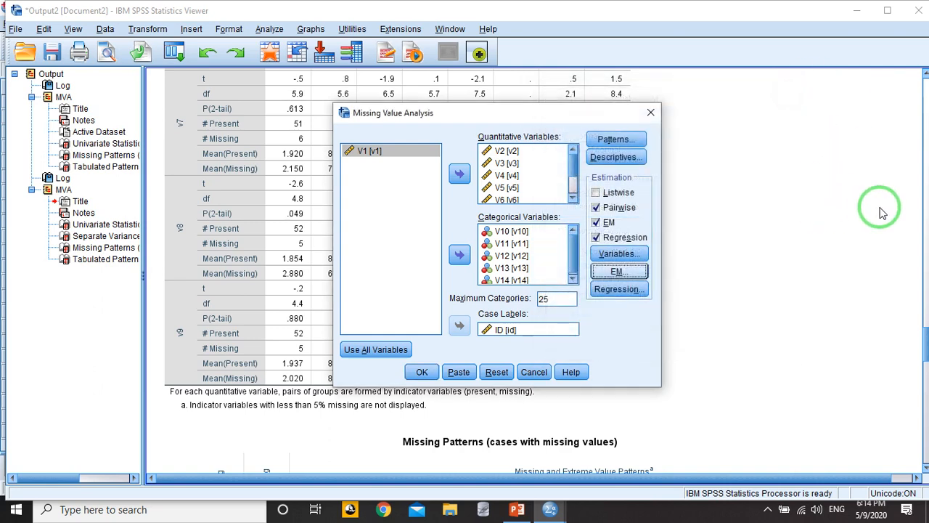
{"action": "left_click", "coordinate": [620, 290]}
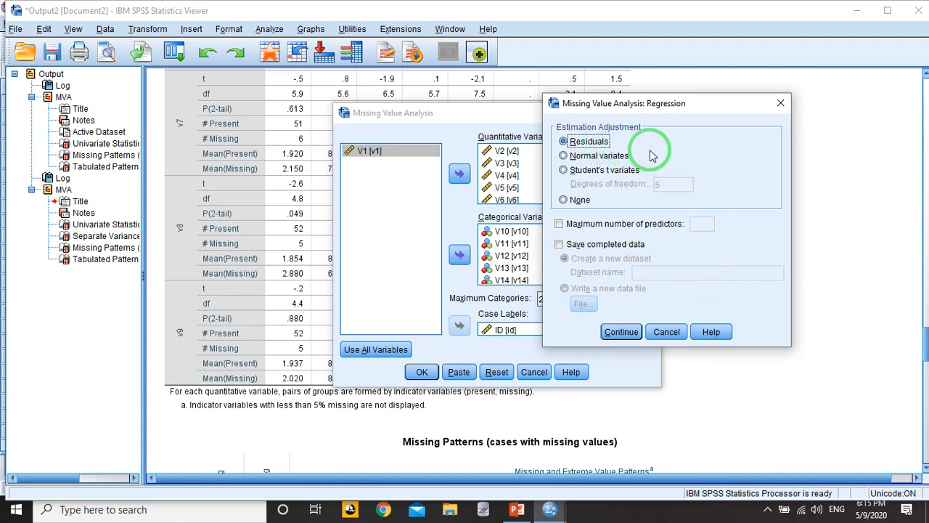
{"action": "left_click", "coordinate": [780, 106]}
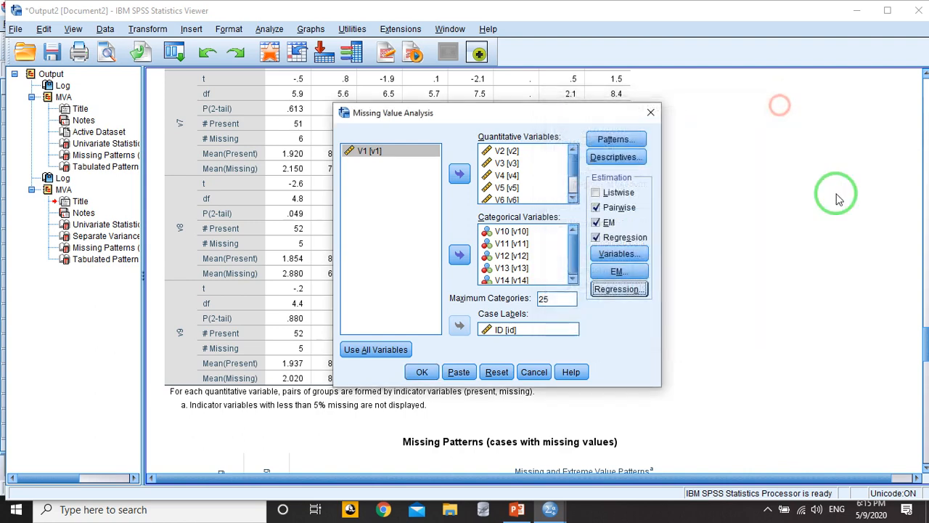
{"action": "scroll", "coordinate": [924, 342], "scroll_direction": "down", "scroll_amount": 1}
{"action": "left_click_drag", "start_coordinate": [927, 342], "coordinate": [926, 347]}
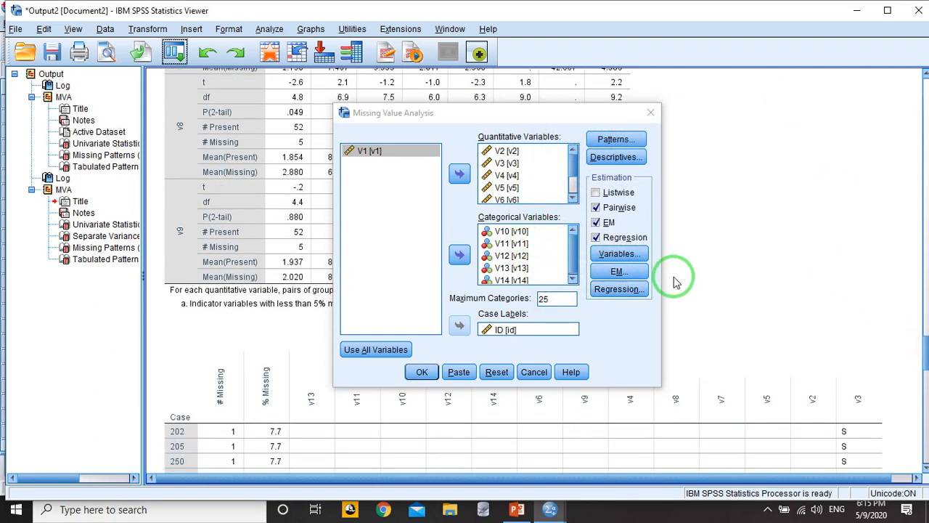
{"action": "left_click", "coordinate": [421, 371]}
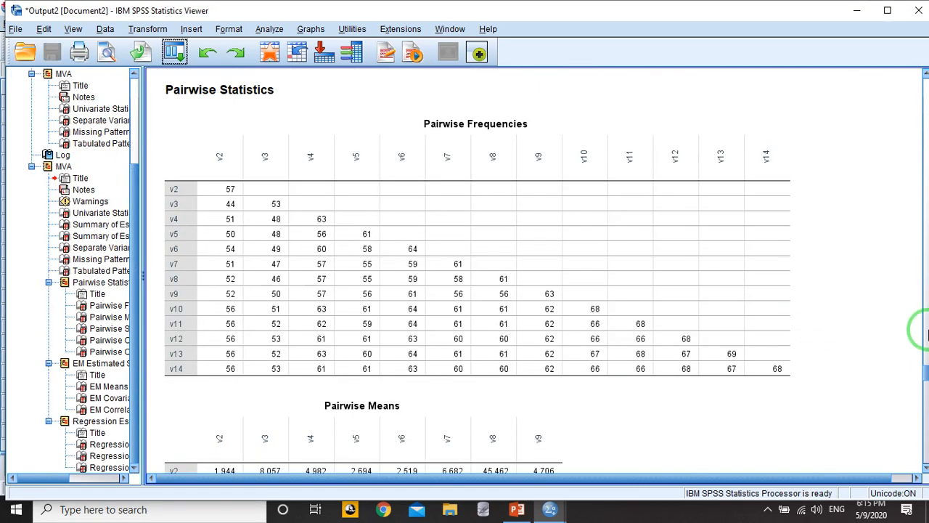
Examine the Pairwise Frequencies and Pairwise Means tables, and Little's MCAR test under the EM Means and EM Covariances.
{"action": "left_click_drag", "start_coordinate": [926, 375], "coordinate": [925, 375]}
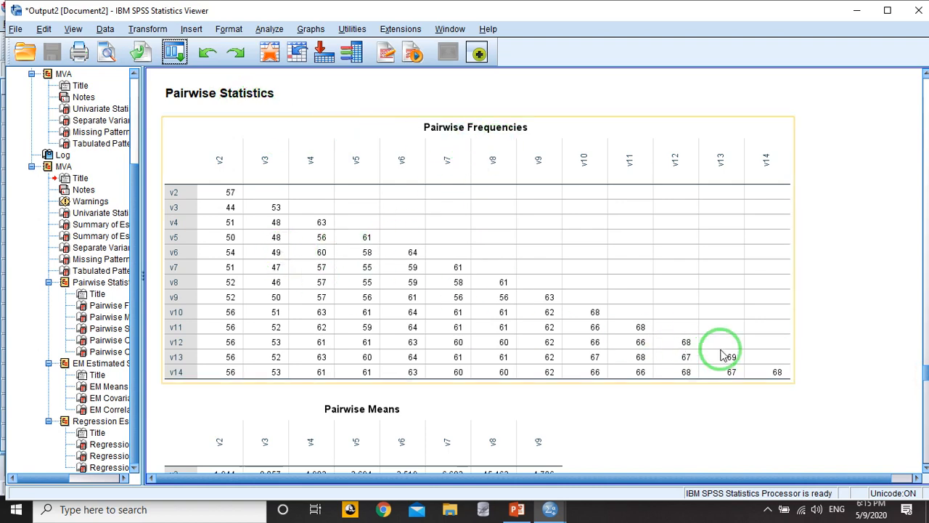
{"action": "left_click_drag", "start_coordinate": [924, 371], "coordinate": [924, 384]}
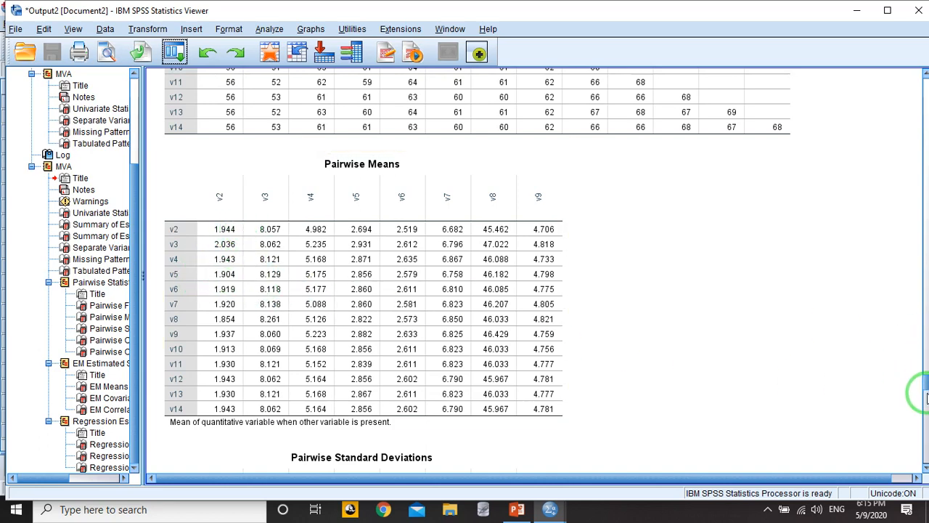
{"action": "mouse_move", "coordinate": [924, 379]}
{"action": "left_mouse_down"}
{"action": "mouse_move", "coordinate": [925, 395]}
{"action": "mouse_move", "coordinate": [923, 385]}
{"action": "left_mouse_up"}
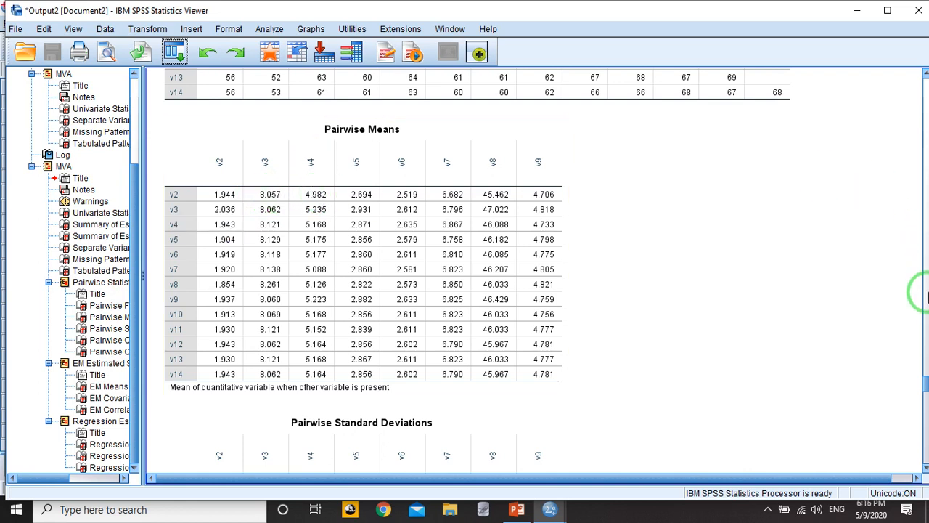
{"action": "left_click_drag", "start_coordinate": [926, 383], "coordinate": [926, 426]}
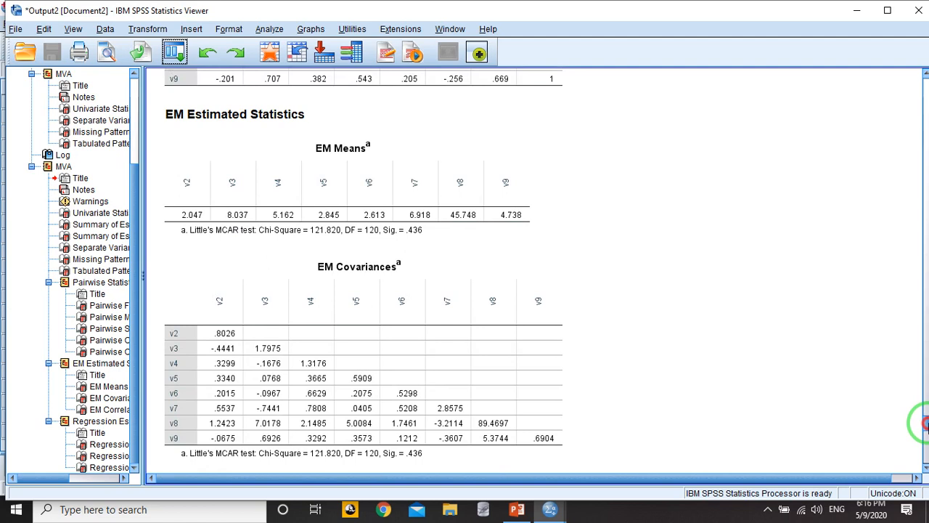
{"action": "left_click_drag", "start_coordinate": [926, 427], "coordinate": [926, 428]}
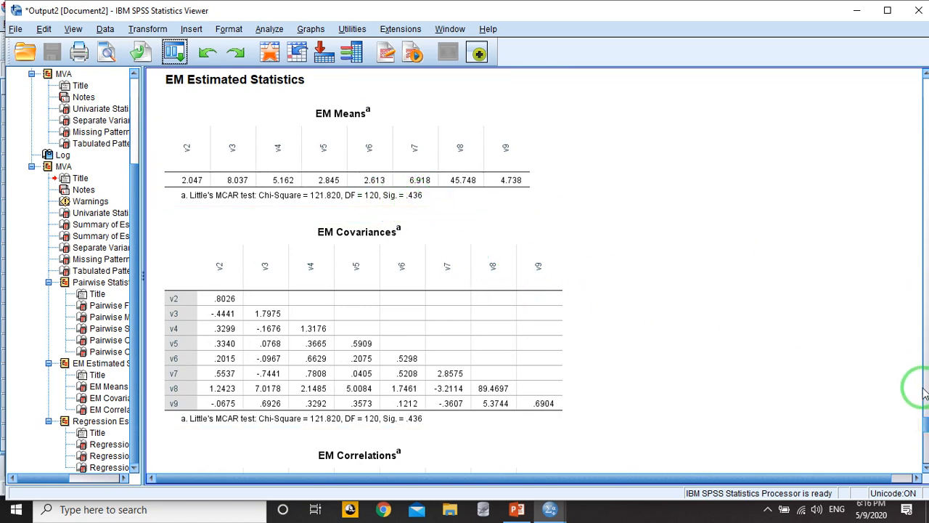
Return to the Pairwise Statistics section and review the Pairwise Frequencies table again.
{"action": "left_click_drag", "start_coordinate": [925, 421], "coordinate": [925, 371]}
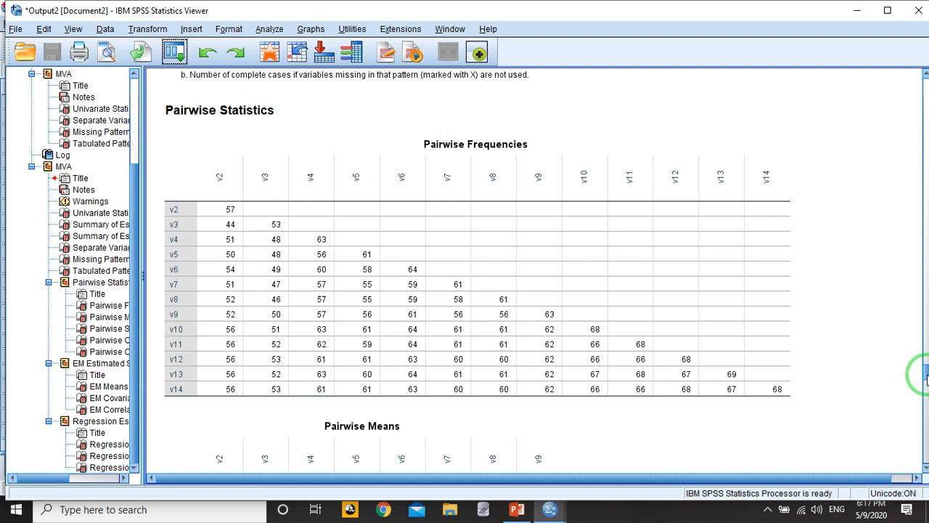
{"action": "scroll", "coordinate": [926, 374], "scroll_direction": "down", "scroll_amount": 2}
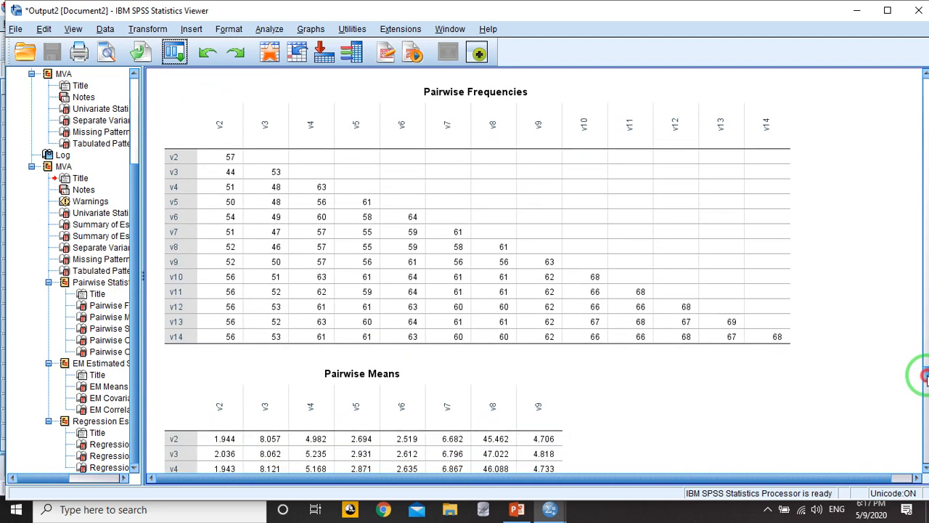
{"action": "scroll", "coordinate": [926, 374], "scroll_direction": "up", "scroll_amount": 1}
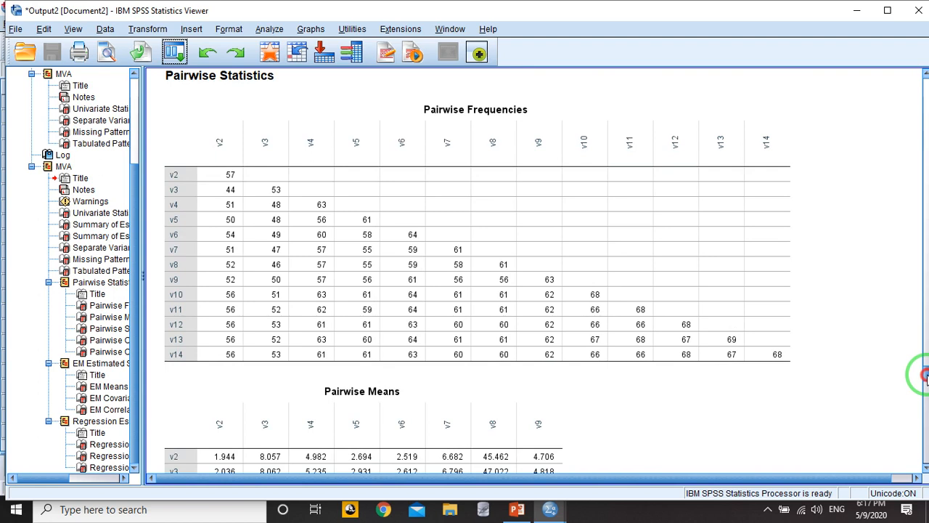
{"action": "scroll", "coordinate": [926, 374], "scroll_direction": "down", "scroll_amount": 1}
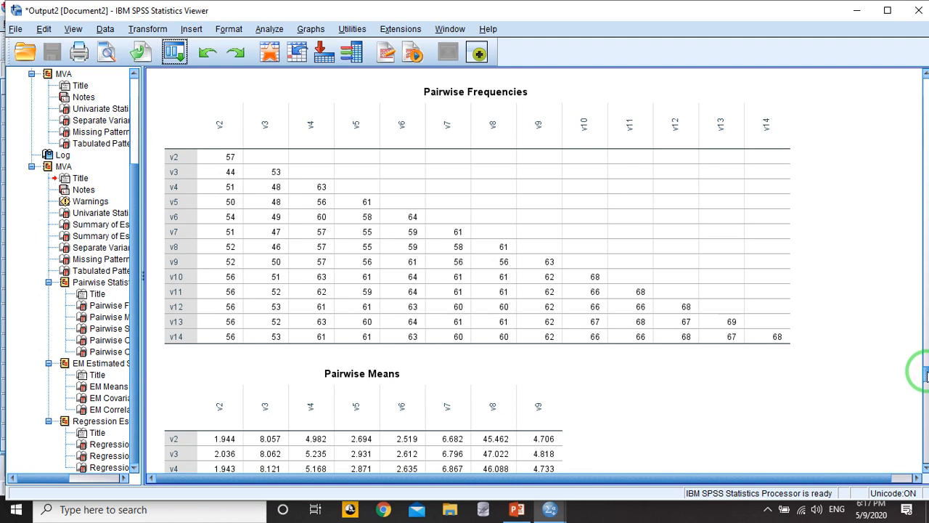
{"action": "scroll", "coordinate": [926, 374], "scroll_direction": "down", "scroll_amount": 2}
{"action": "scroll", "coordinate": [926, 374], "scroll_direction": "up", "scroll_amount": 4}
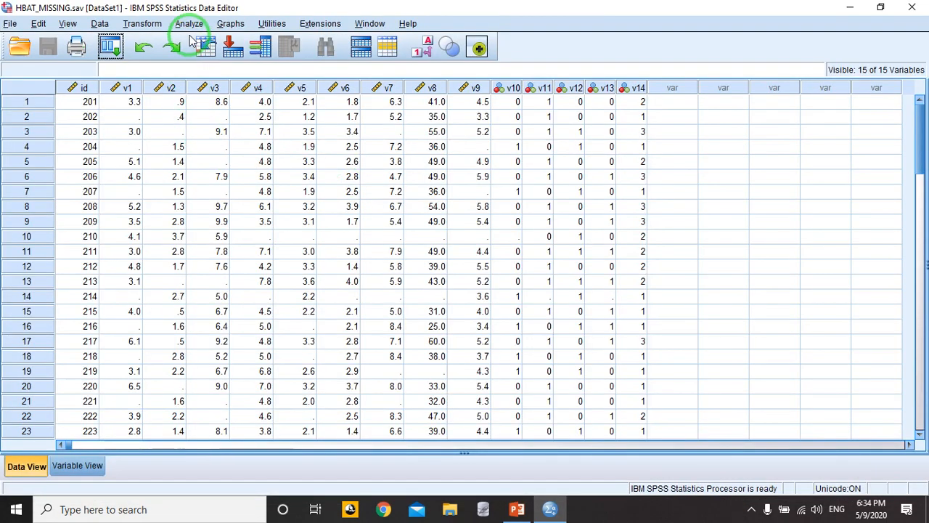
Open the Multiple Imputation Analyze Patterns setup for HBAT_MISSING.sav and add V1 through V14 as the variables to analyze across.
{"action": "left_click", "coordinate": [189, 23]}
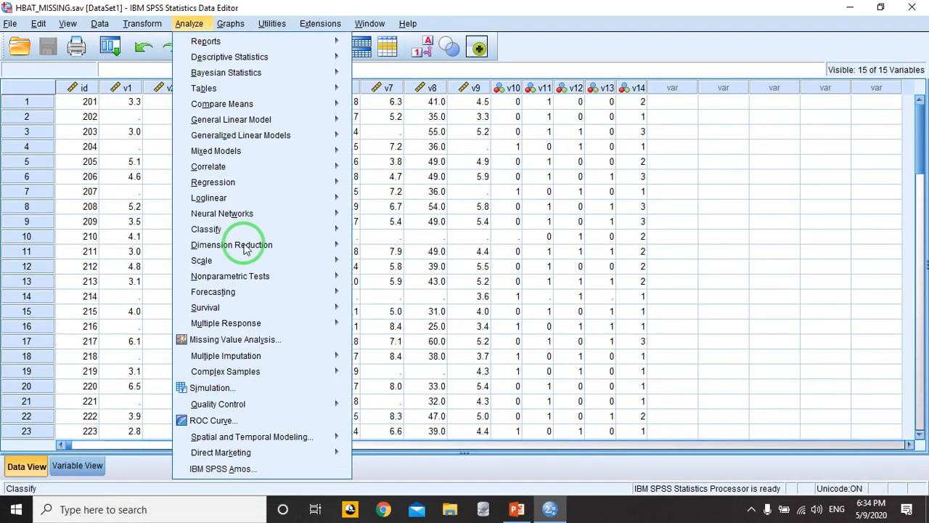
{"action": "mouse_move", "coordinate": [276, 357]}
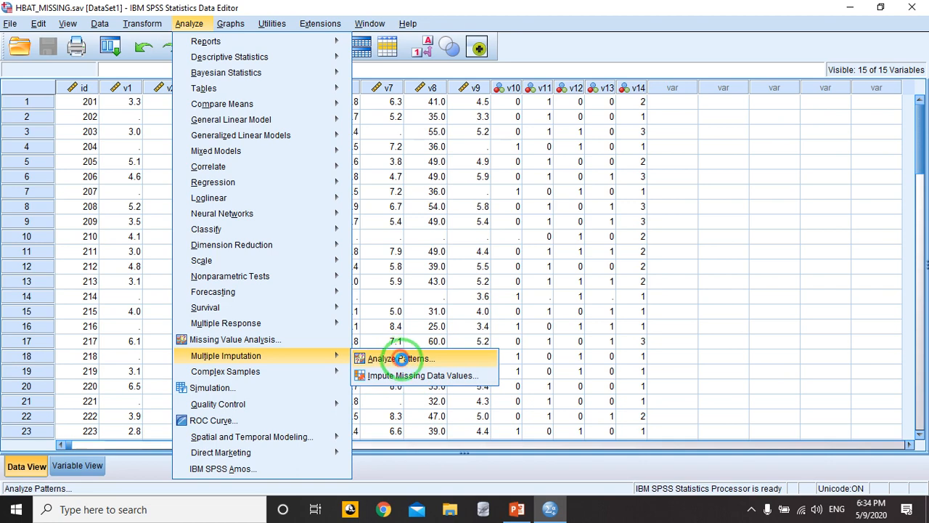
{"action": "left_click", "coordinate": [399, 357]}
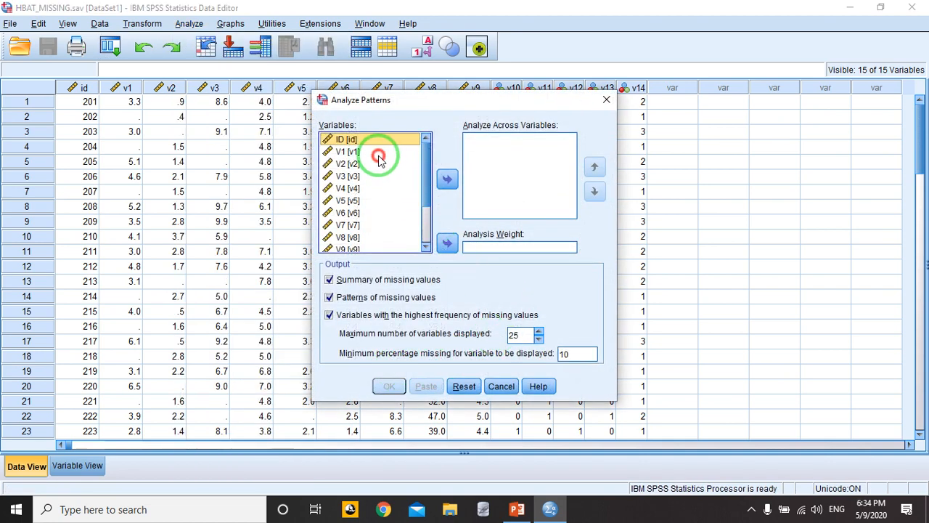
{"action": "left_click", "coordinate": [378, 154]}
{"action": "left_click", "coordinate": [426, 187]}
{"action": "left_click_drag", "start_coordinate": [426, 187], "coordinate": [414, 232]}
{"action": "left_click", "coordinate": [367, 246], "text": "shift"}
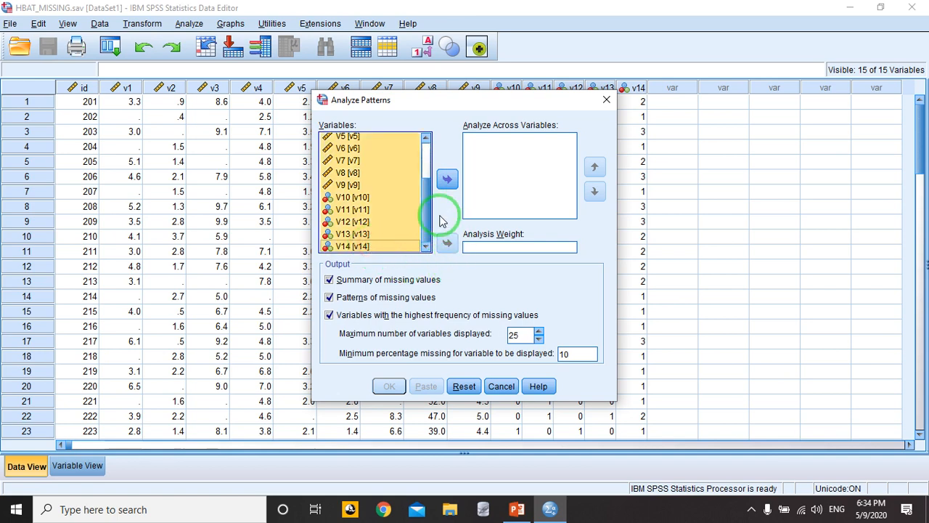
{"action": "left_click", "coordinate": [447, 179]}
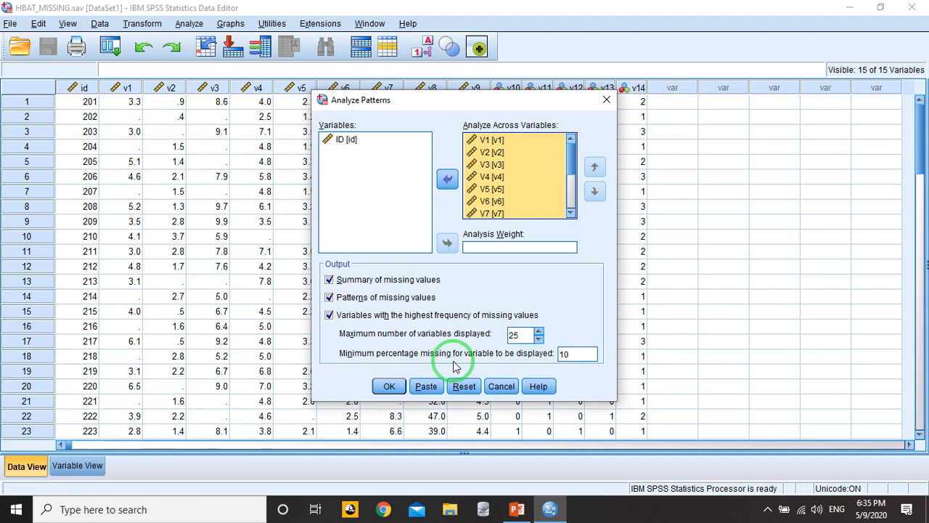
Set the minimum percentage missing for a variable to be displayed to 0.01 and run the pattern analysis.
{"action": "left_click", "coordinate": [545, 354]}
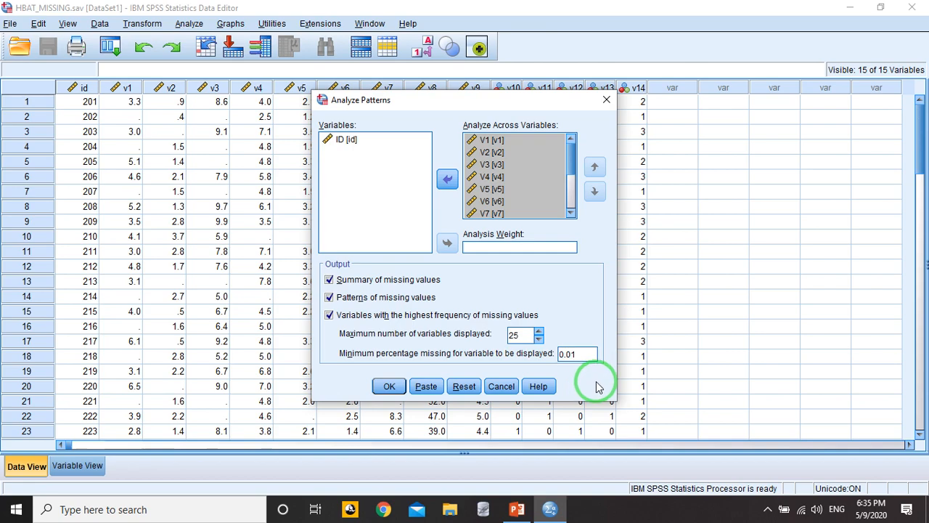
{"action": "left_click", "coordinate": [391, 387]}
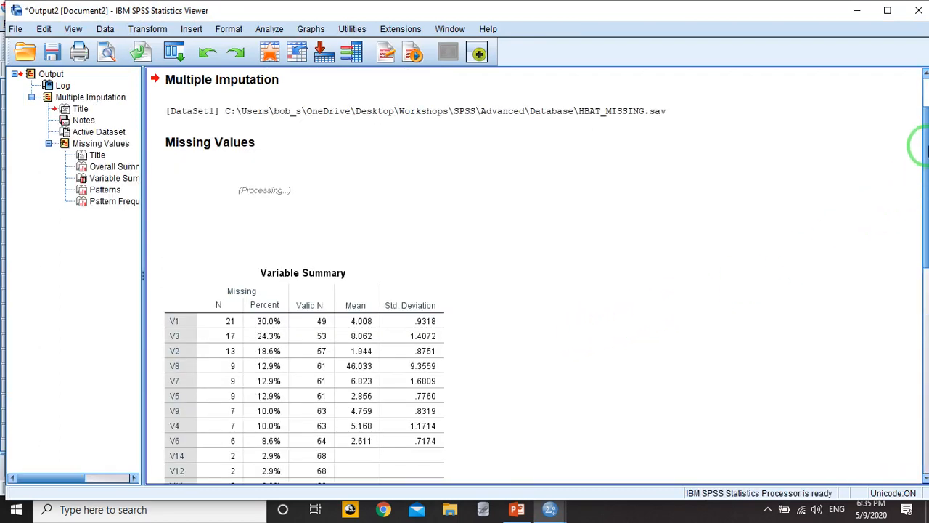
Examine the Overall Summary of Missing Values, the Variable Summary table, the Missing Value Patterns chart and the pattern frequency chart.
{"action": "mouse_move", "coordinate": [925, 145]}
{"action": "left_mouse_down"}
{"action": "mouse_move", "coordinate": [925, 171]}
{"action": "mouse_move", "coordinate": [921, 158]}
{"action": "left_mouse_up"}
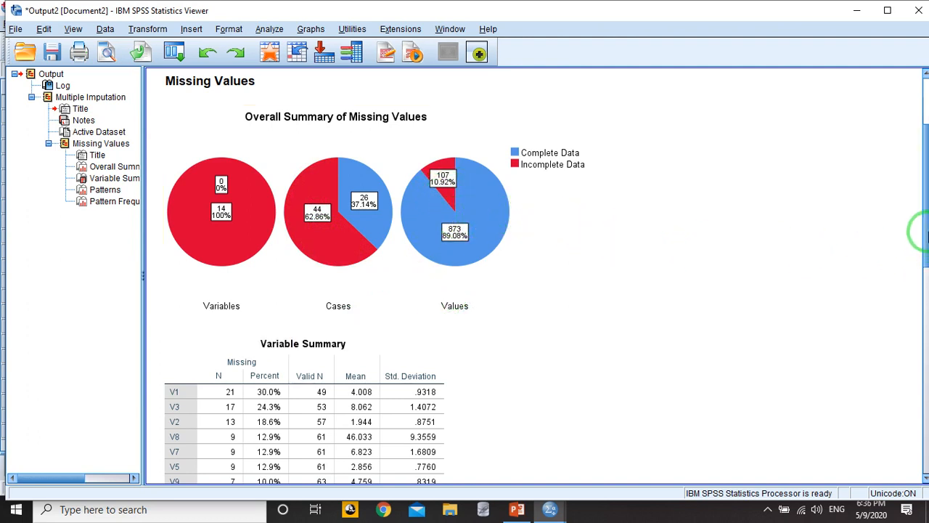
{"action": "left_click_drag", "start_coordinate": [927, 228], "coordinate": [920, 282]}
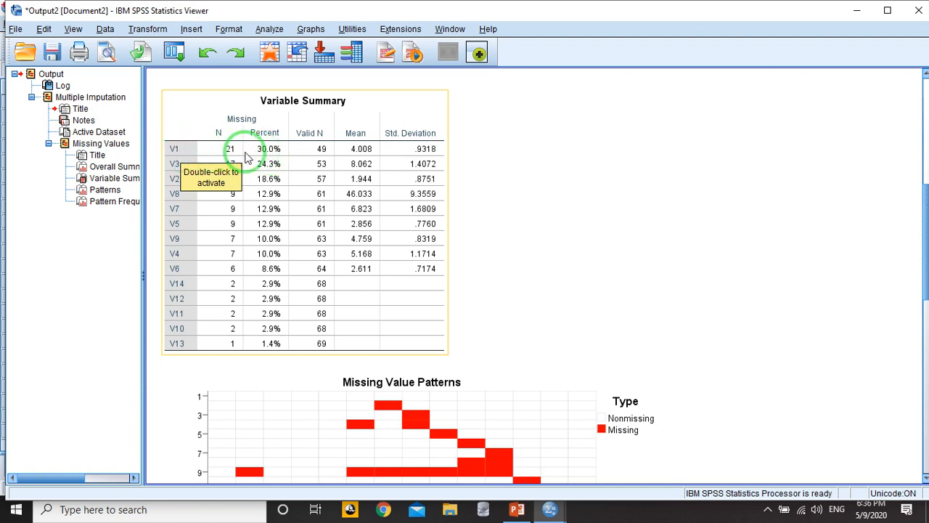
{"action": "left_click", "coordinate": [829, 227]}
{"action": "left_click", "coordinate": [283, 186]}
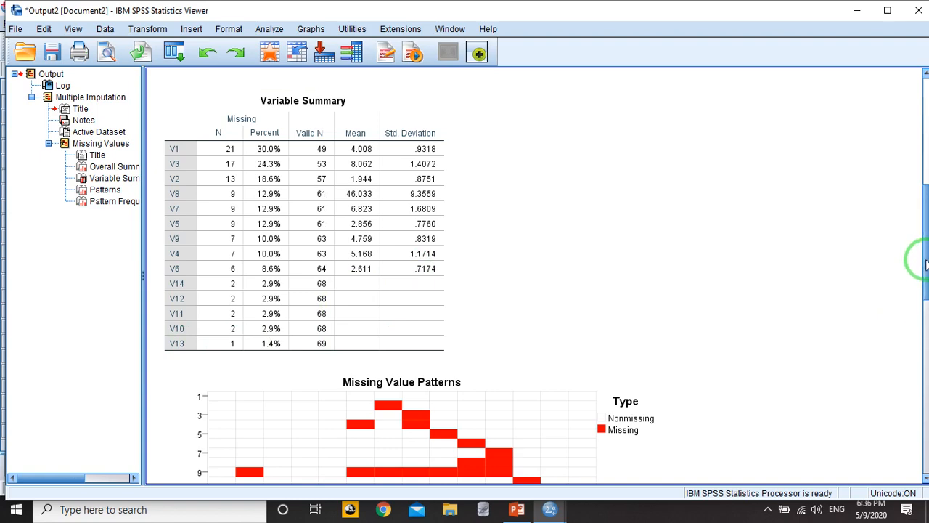
{"action": "left_click_drag", "start_coordinate": [924, 260], "coordinate": [913, 334]}
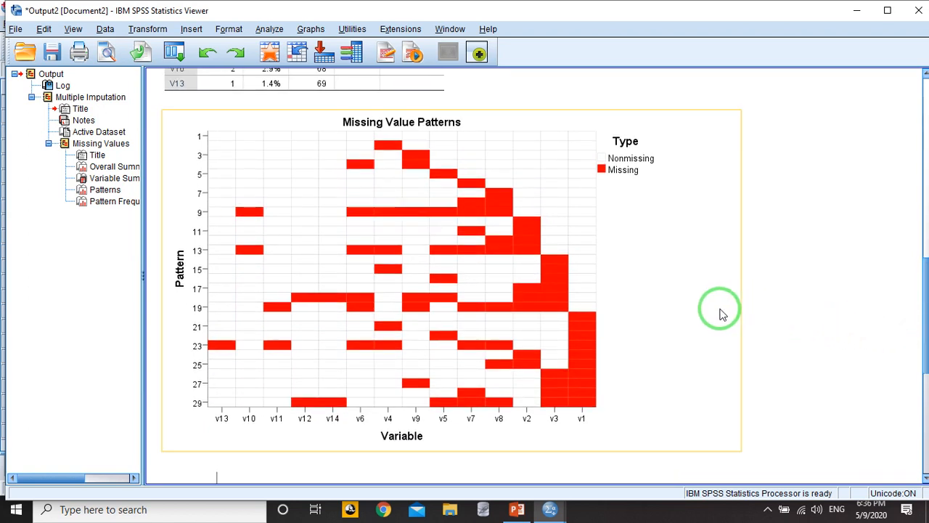
{"action": "left_click_drag", "start_coordinate": [925, 325], "coordinate": [926, 327]}
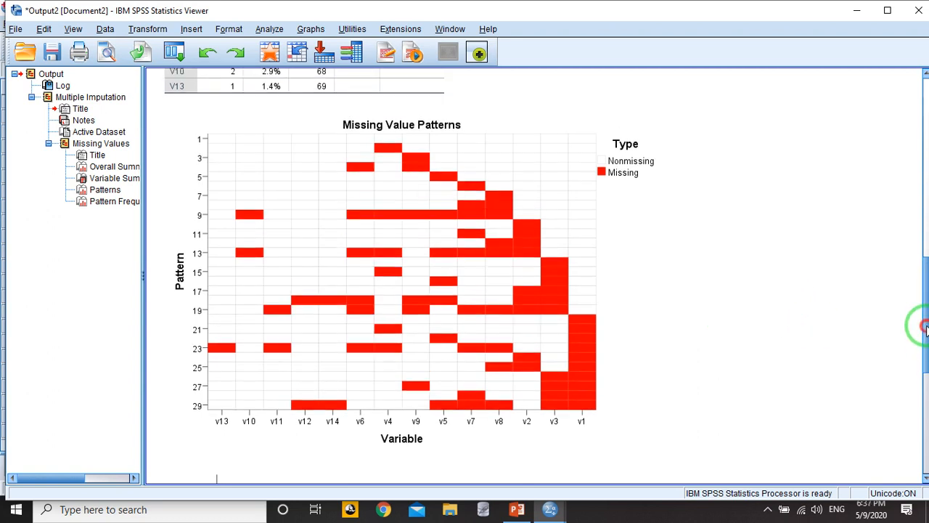
{"action": "left_click_drag", "start_coordinate": [926, 326], "coordinate": [925, 326]}
{"action": "left_click", "coordinate": [680, 341]}
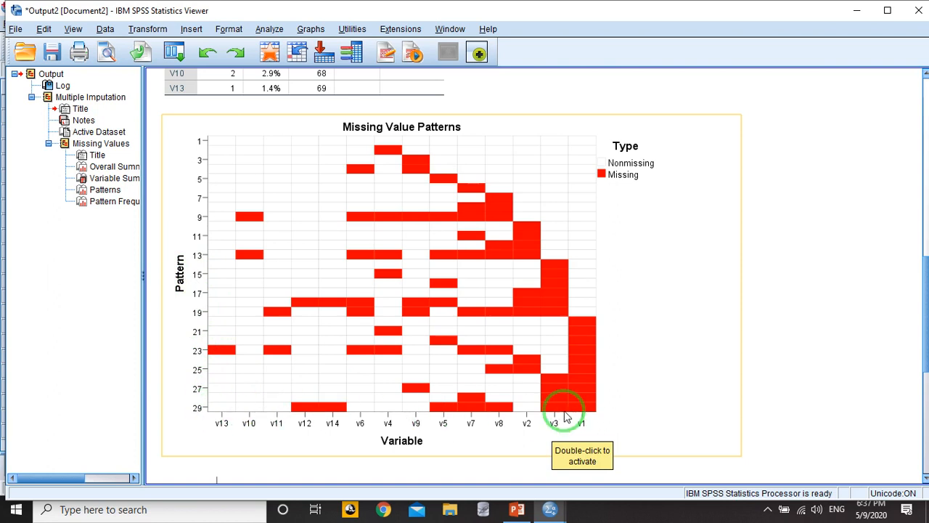
{"action": "scroll", "coordinate": [925, 346], "scroll_direction": "down", "scroll_amount": 2}
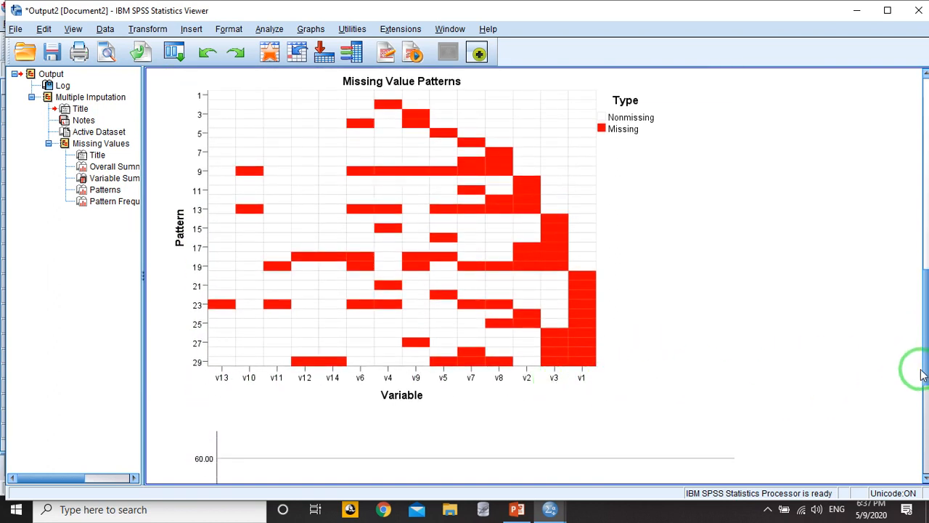
{"action": "left_click_drag", "start_coordinate": [925, 337], "coordinate": [925, 428]}
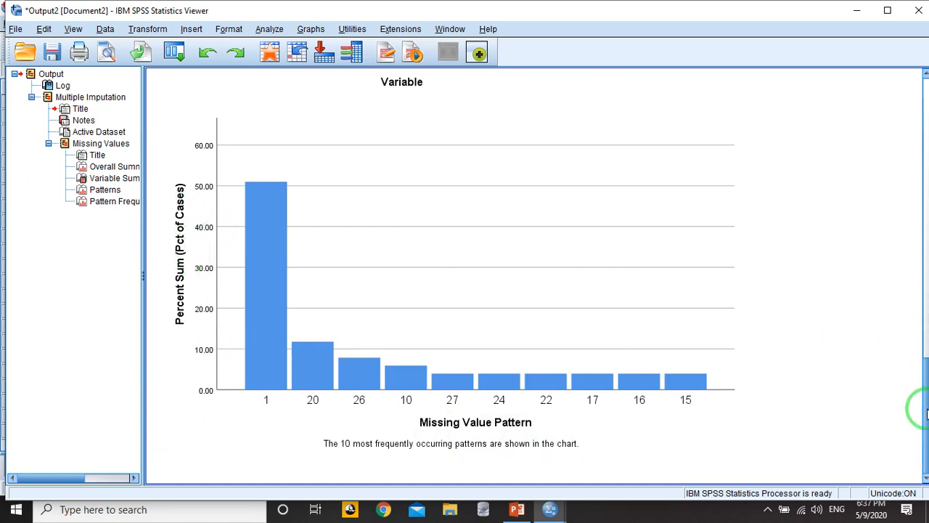
{"action": "left_click_drag", "start_coordinate": [926, 410], "coordinate": [442, 145]}
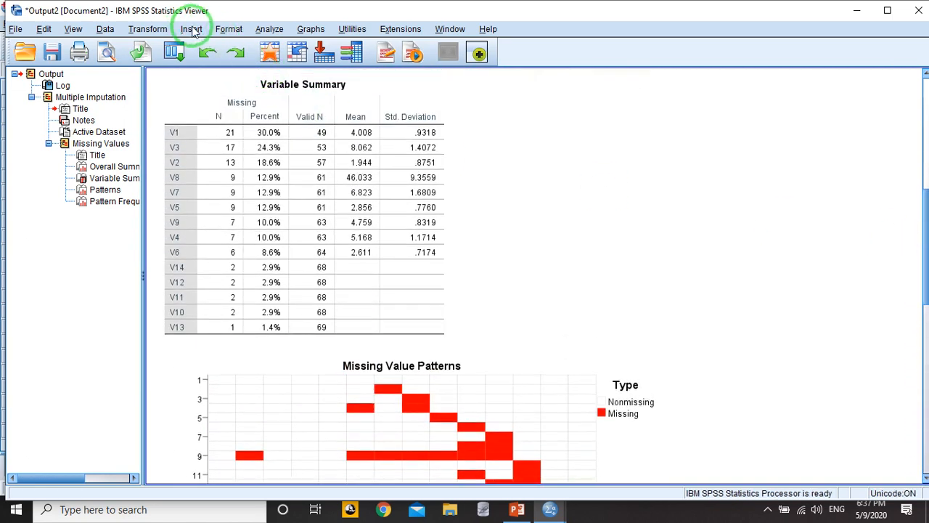
Set up Impute Missing Data Values with V1 through V14 in the model and a new dataset named Missing2 for the imputed data.
{"action": "left_click", "coordinate": [270, 29]}
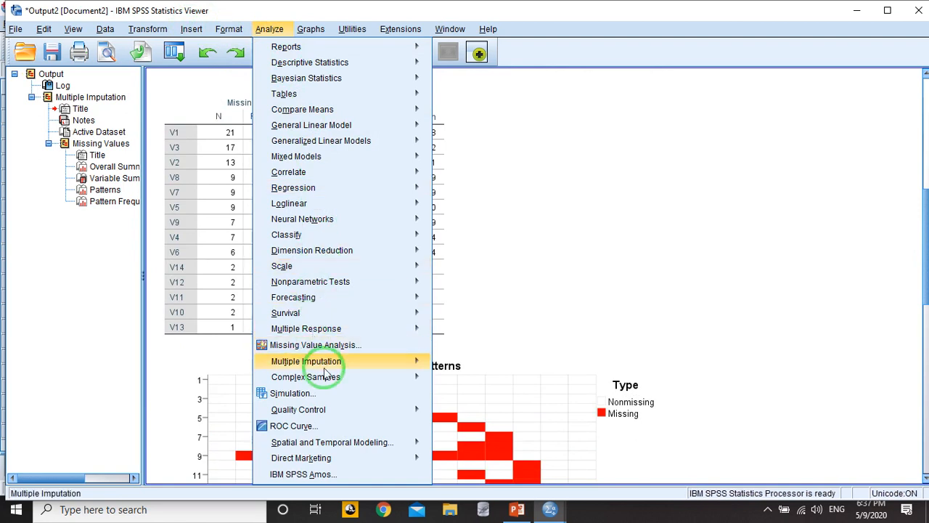
{"action": "mouse_move", "coordinate": [331, 381]}
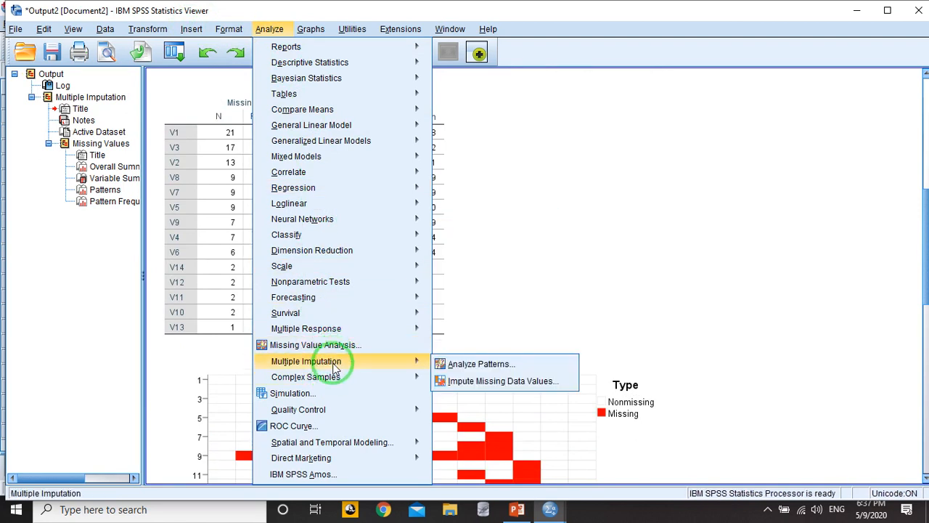
{"action": "left_click", "coordinate": [484, 382]}
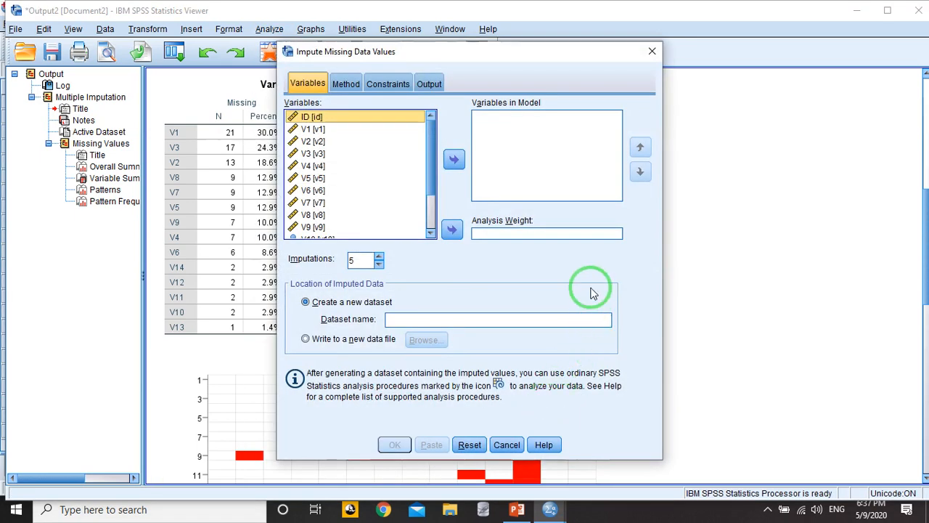
{"action": "left_click", "coordinate": [313, 129]}
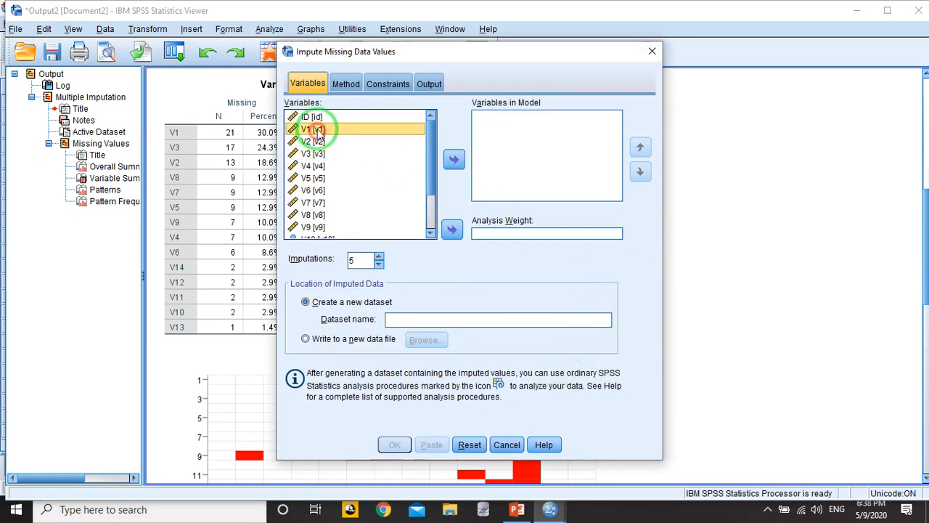
{"action": "left_click", "coordinate": [429, 176]}
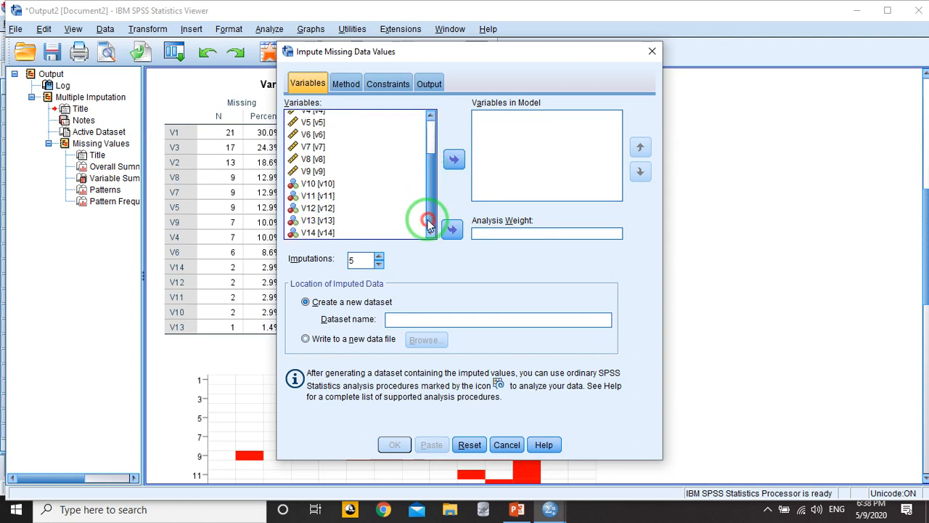
{"action": "left_click", "coordinate": [327, 232], "text": "shift"}
{"action": "left_click", "coordinate": [454, 161]}
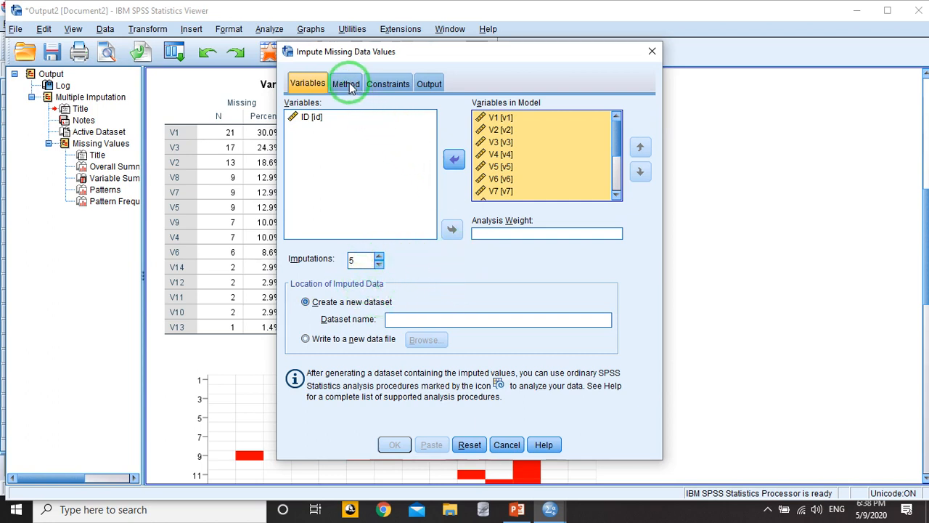
{"action": "left_click", "coordinate": [438, 319]}
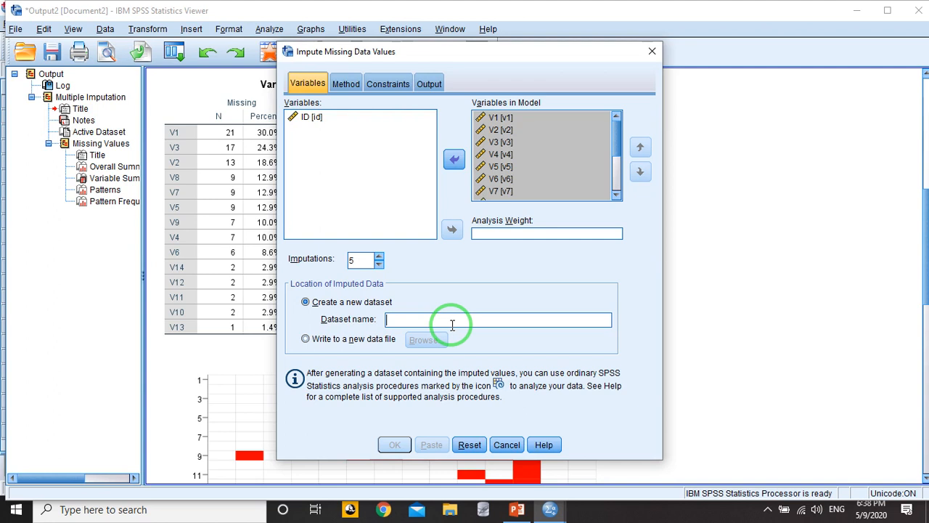
{"action": "type", "text": "Missing2"}
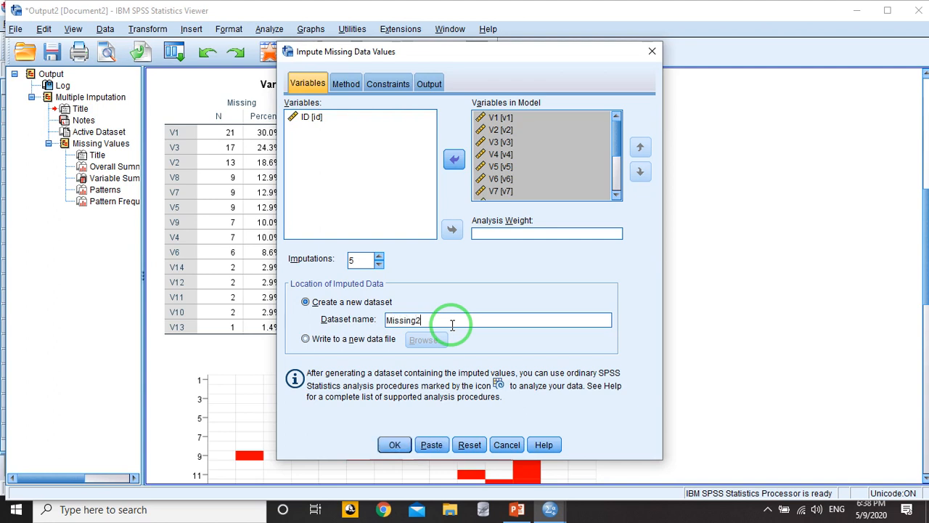
Review the options of the Custom imputation method and keep the method set to Automatic.
{"action": "left_click", "coordinate": [345, 84]}
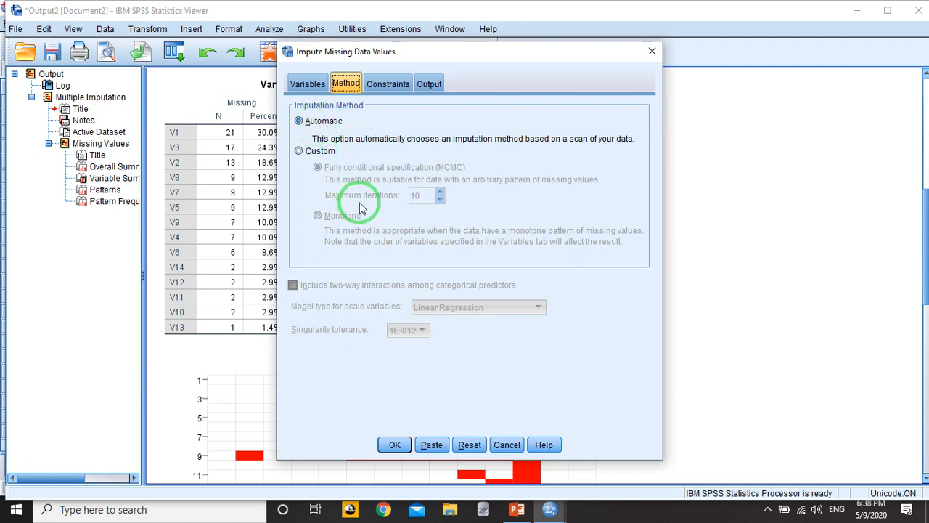
{"action": "left_click", "coordinate": [299, 151]}
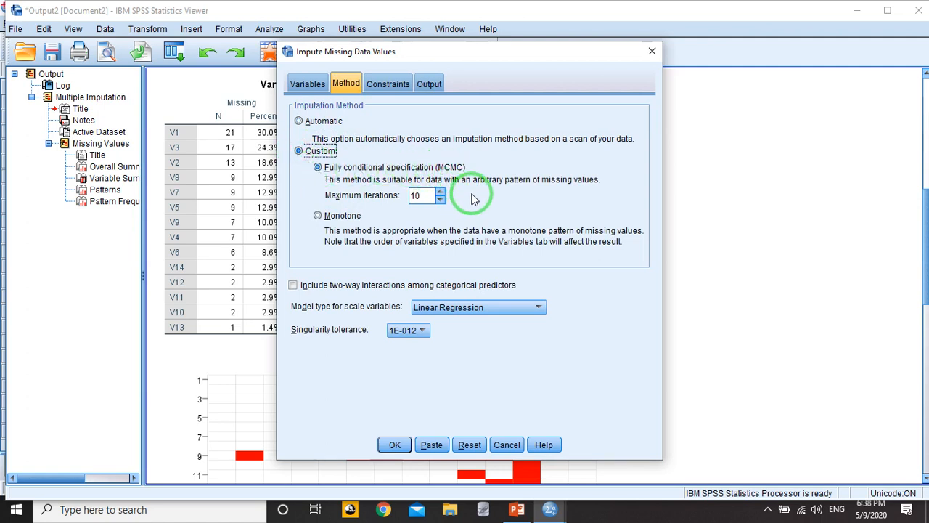
{"action": "left_click", "coordinate": [301, 123]}
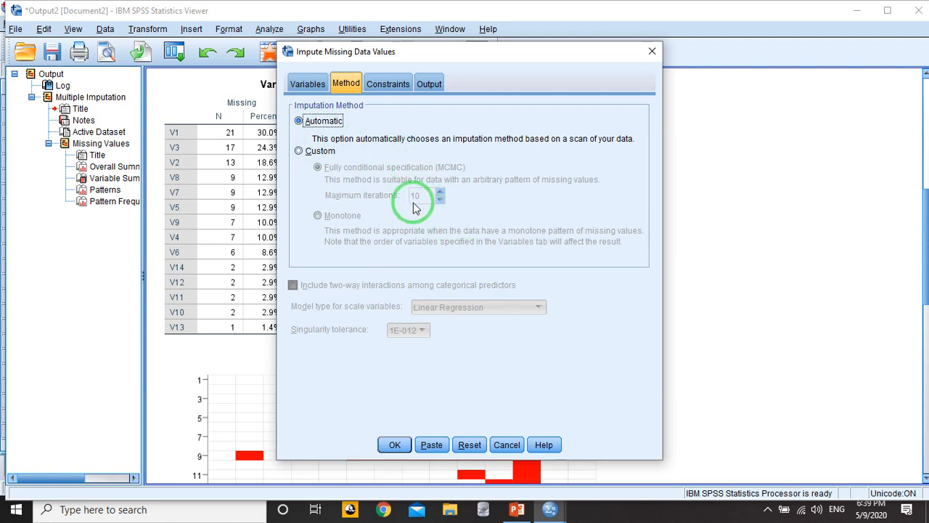
Scan the data for the imputation's variable summary and review the role, minimum and maximum constraints available for v1.
{"action": "left_click", "coordinate": [392, 86]}
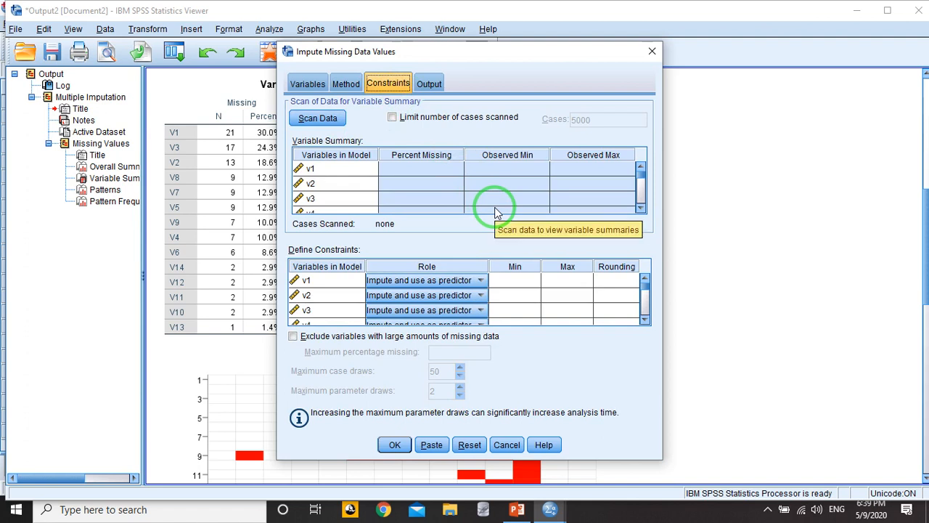
{"action": "left_click", "coordinate": [328, 120]}
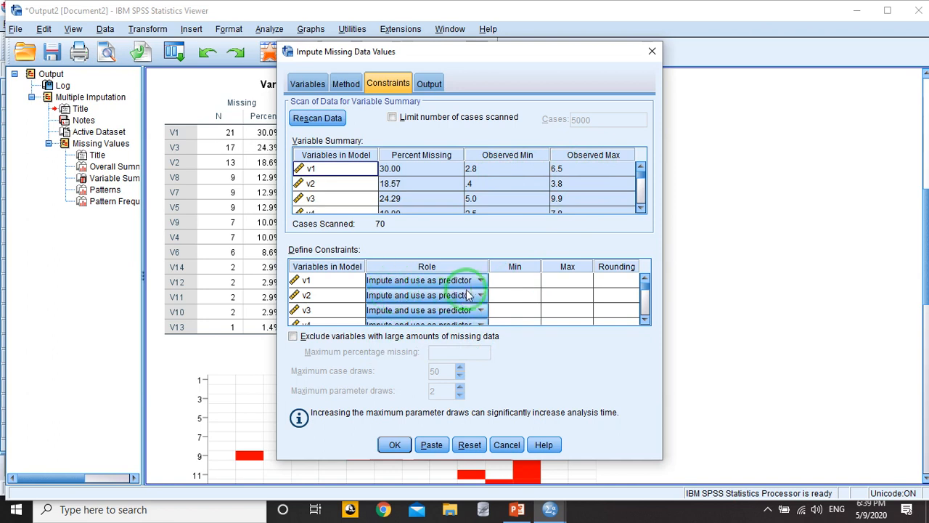
{"action": "left_click", "coordinate": [517, 282]}
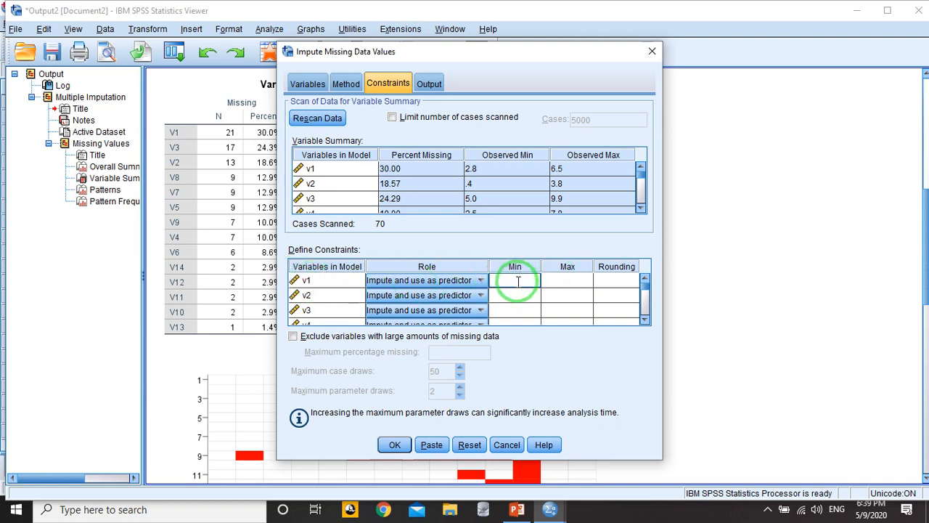
{"action": "left_click", "coordinate": [564, 281]}
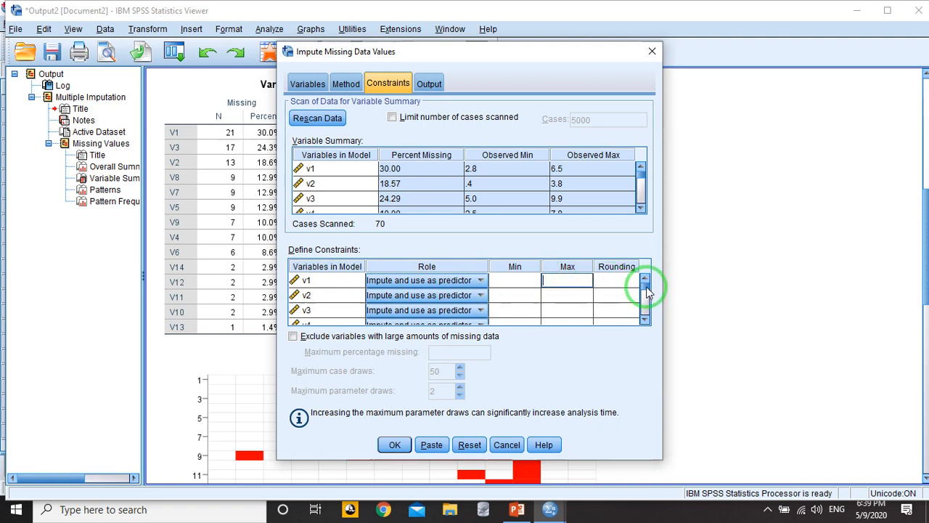
{"action": "mouse_move", "coordinate": [646, 286]}
{"action": "left_mouse_down"}
{"action": "mouse_move", "coordinate": [645, 301]}
{"action": "mouse_move", "coordinate": [647, 279]}
{"action": "left_mouse_up"}
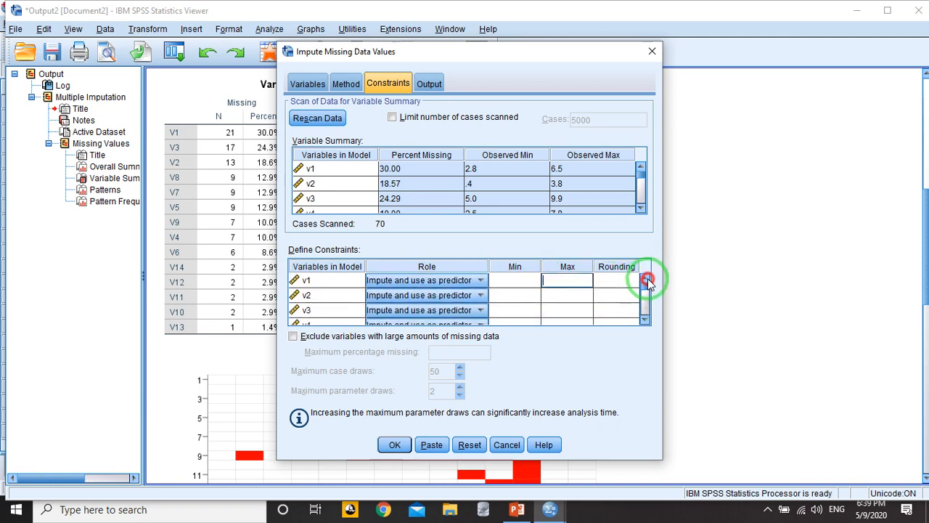
{"action": "left_click", "coordinate": [481, 282]}
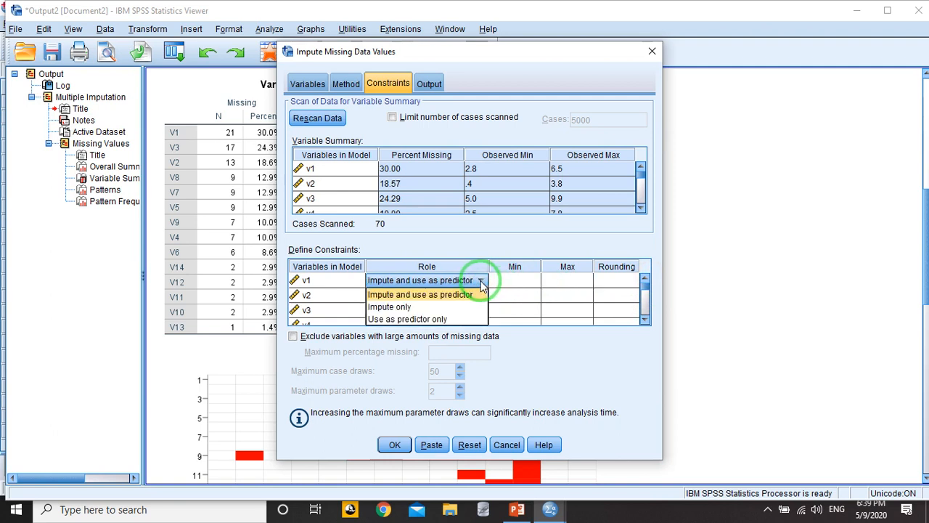
{"action": "left_click", "coordinate": [606, 383]}
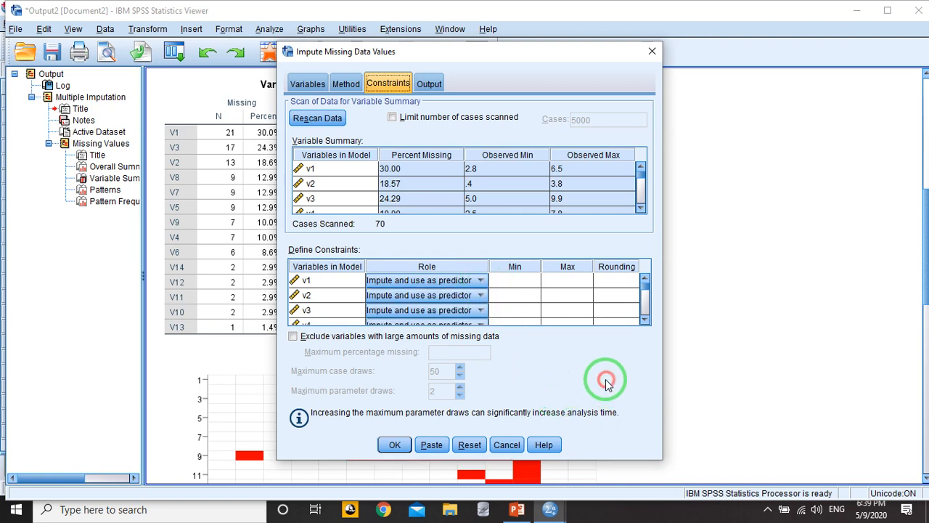
Include descriptive statistics for variables with imputed values in the output and run the imputation.
{"action": "left_click", "coordinate": [431, 85]}
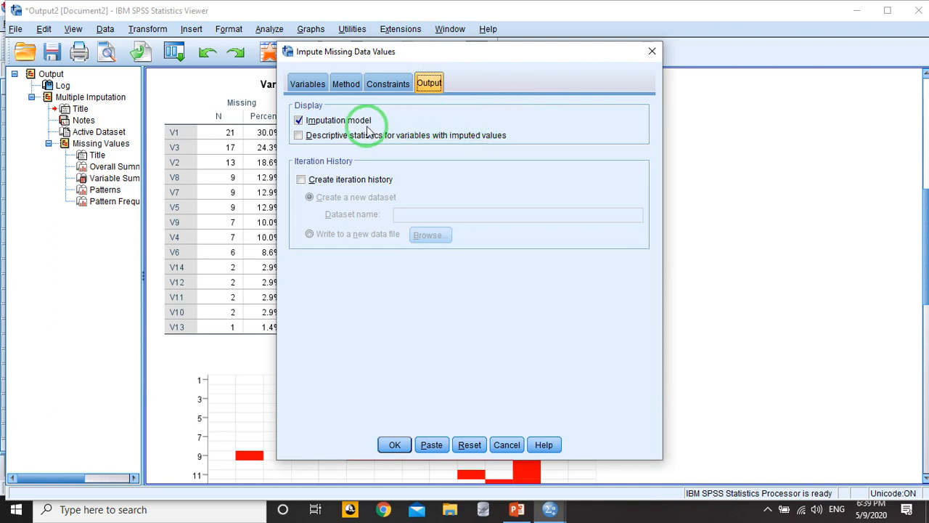
{"action": "left_click", "coordinate": [299, 136]}
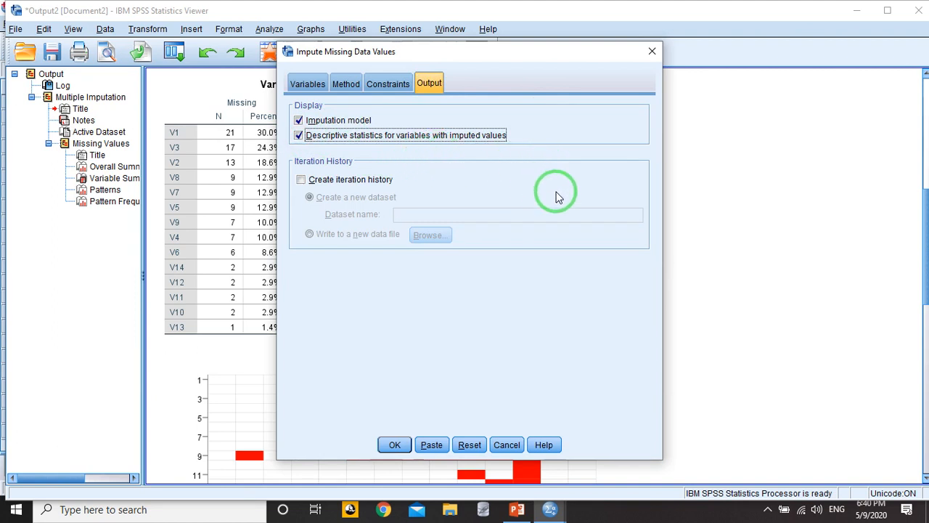
{"action": "left_click", "coordinate": [396, 446]}
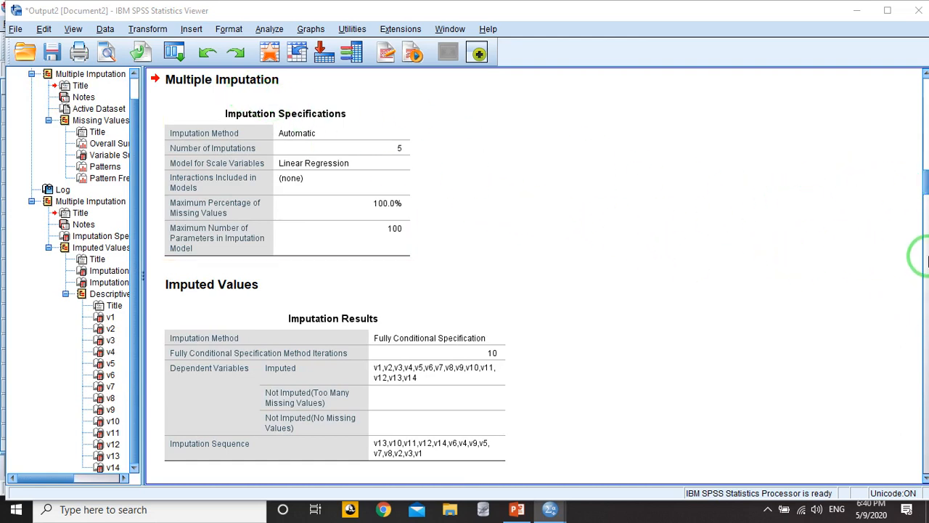
Examine the Imputation Results, the Imputation Models and the Descriptive Statistics comparing original, imputed and complete data for v1 and v2.
{"action": "left_click_drag", "start_coordinate": [925, 187], "coordinate": [925, 207]}
{"action": "left_click", "coordinate": [224, 248]}
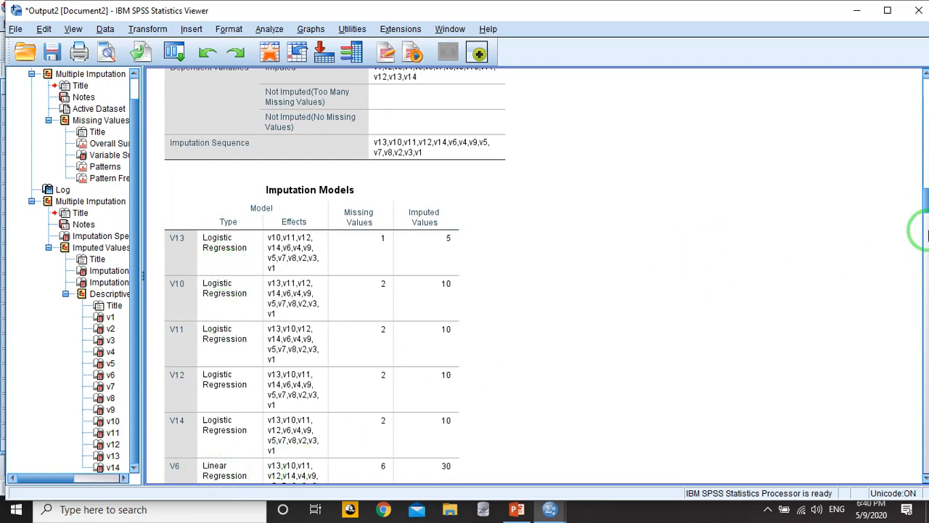
{"action": "left_click_drag", "start_coordinate": [926, 203], "coordinate": [919, 251]}
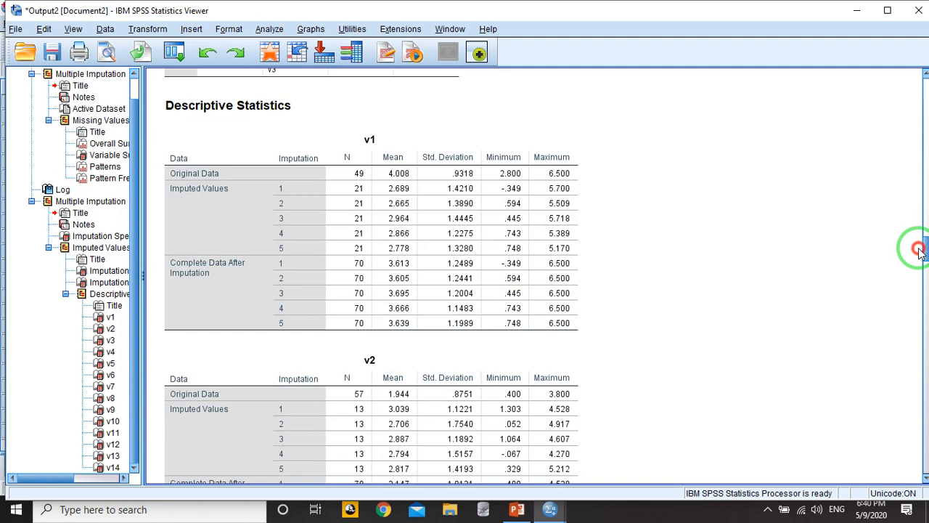
{"action": "left_click_drag", "start_coordinate": [920, 252], "coordinate": [920, 249]}
{"action": "left_click", "coordinate": [218, 206]}
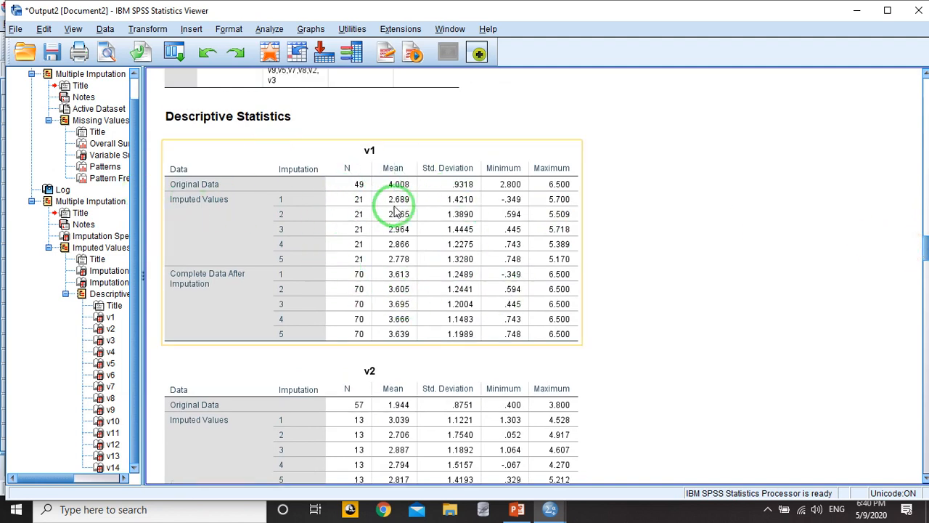
{"action": "left_click", "coordinate": [646, 223]}
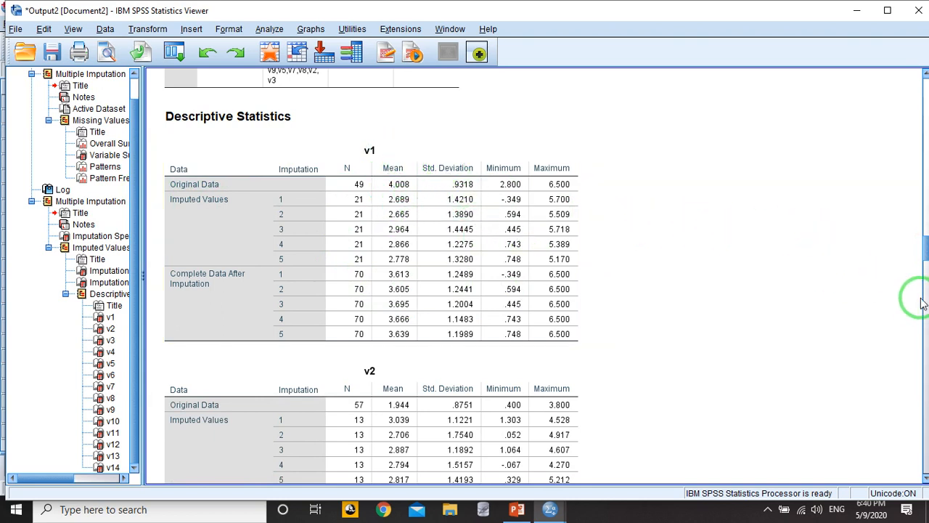
{"action": "scroll", "coordinate": [923, 254], "scroll_direction": "down", "scroll_amount": 1}
{"action": "left_click", "coordinate": [235, 176]}
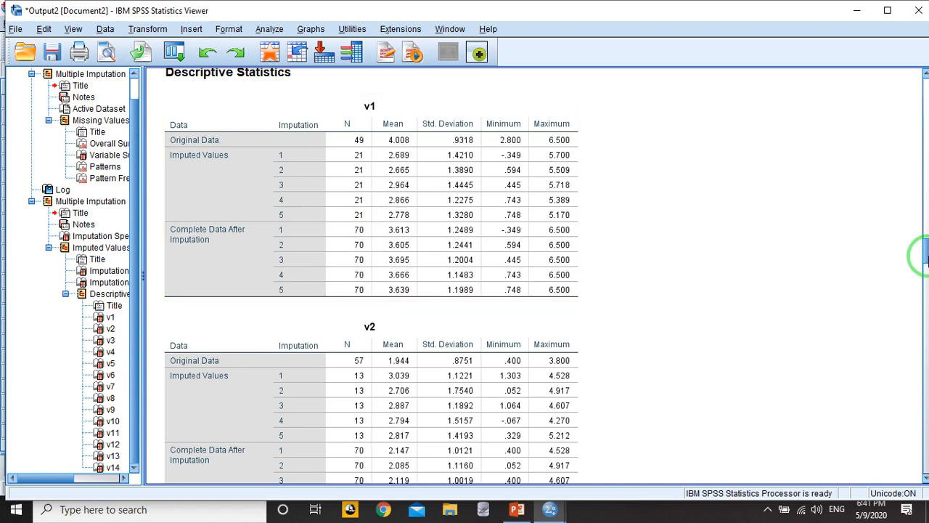
Check the remaining descriptive statistics down to v14 and bring up the imputed dataset Missing2.
{"action": "left_click_drag", "start_coordinate": [923, 254], "coordinate": [918, 457]}
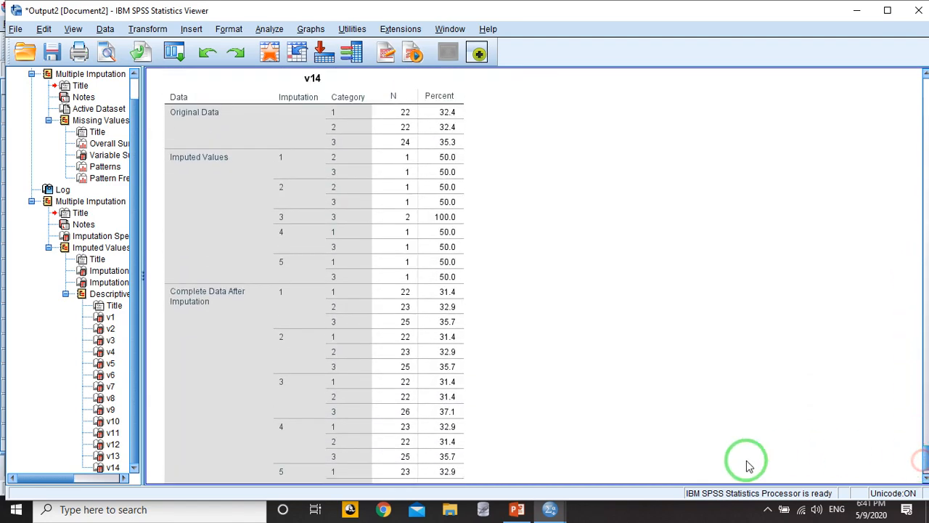
{"action": "left_click", "coordinate": [551, 510]}
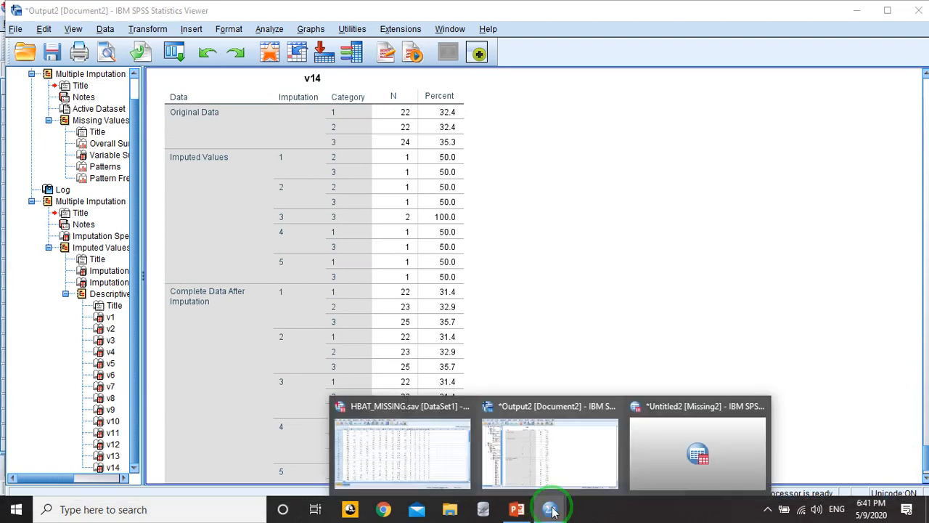
{"action": "left_click", "coordinate": [653, 461]}
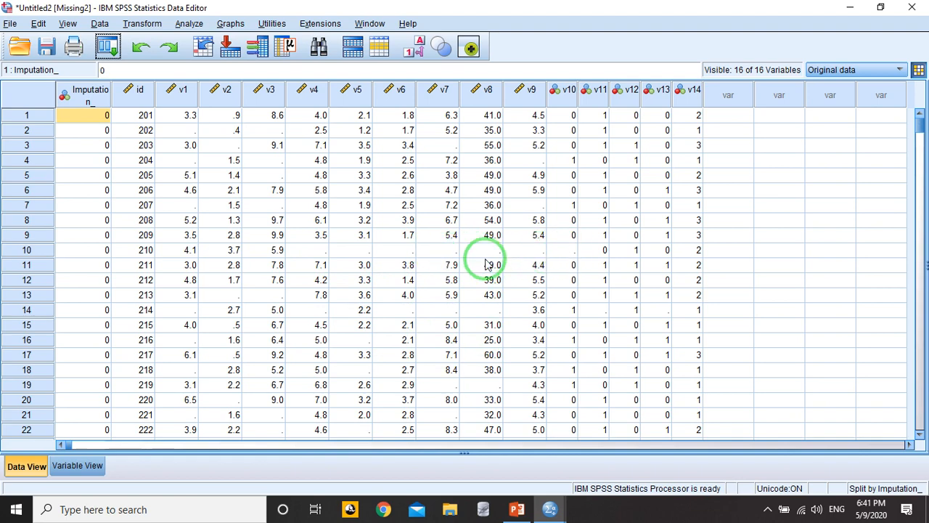
Display imputations 1, 2, 3 and 5 of the Missing2 dataset in turn to compare their imputed values with the original data.
{"action": "left_click", "coordinate": [899, 70]}
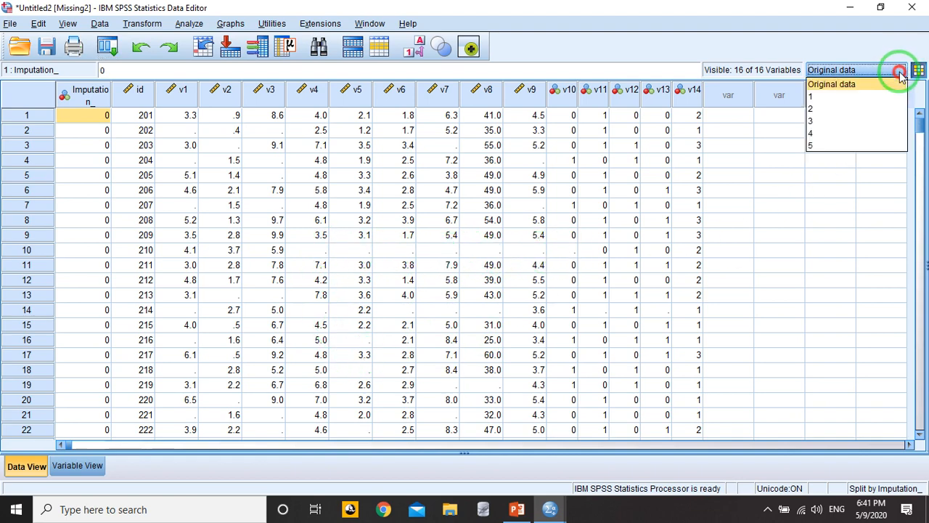
{"action": "left_click", "coordinate": [854, 97]}
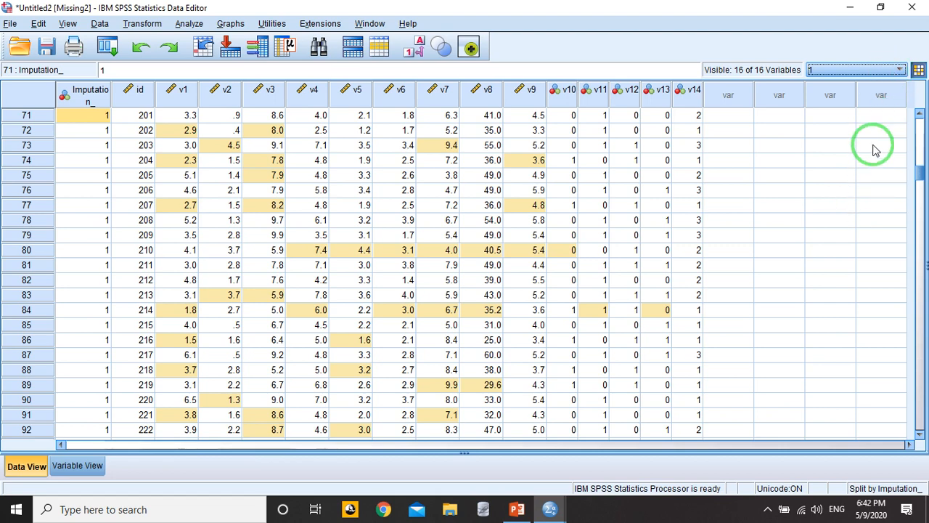
{"action": "left_click", "coordinate": [898, 70]}
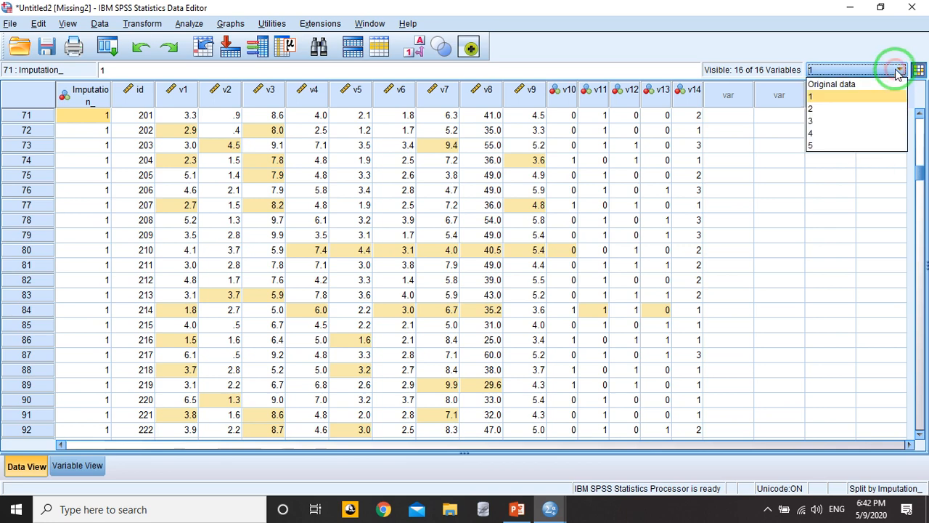
{"action": "left_click", "coordinate": [879, 108]}
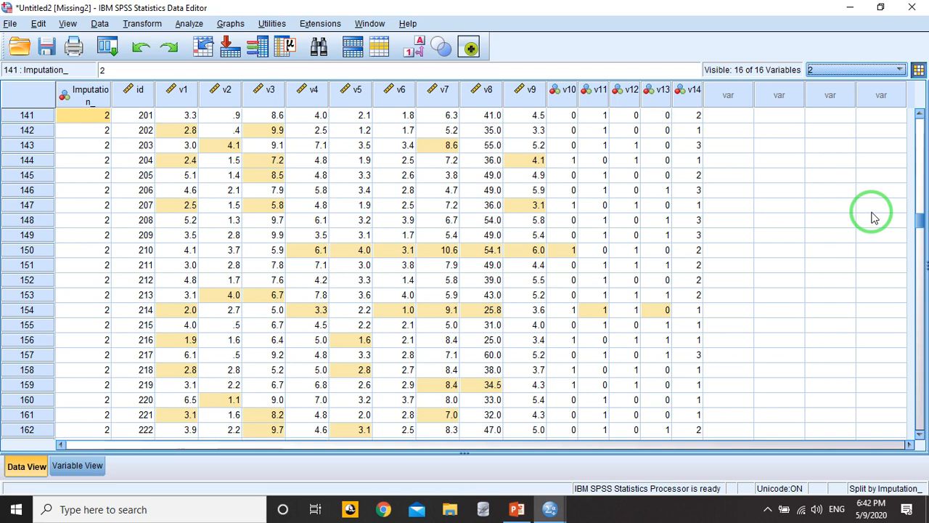
{"action": "left_click", "coordinate": [873, 73]}
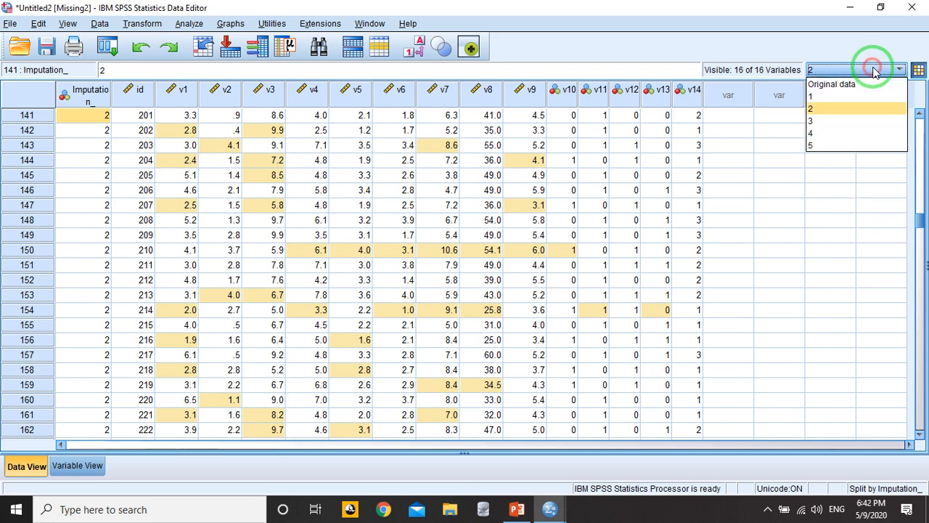
{"action": "left_click", "coordinate": [846, 121]}
{"action": "left_click", "coordinate": [857, 72]}
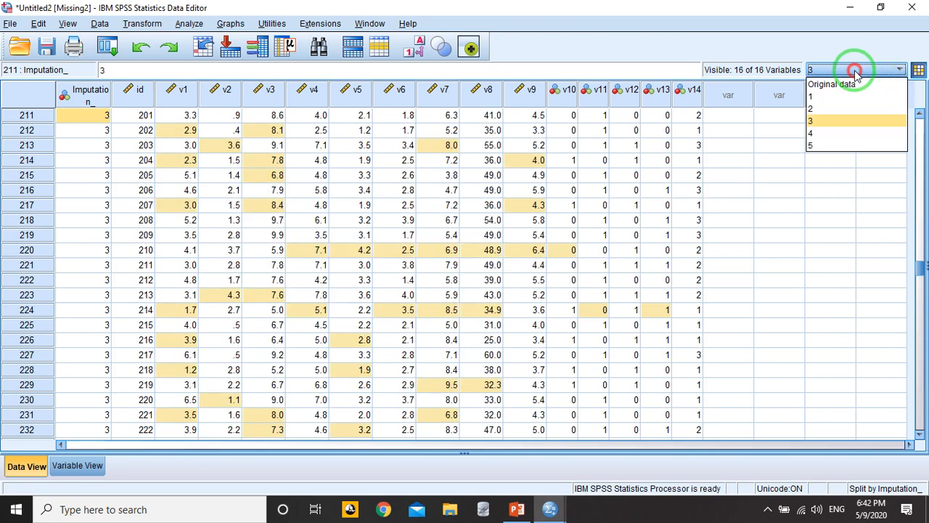
{"action": "left_click", "coordinate": [839, 151]}
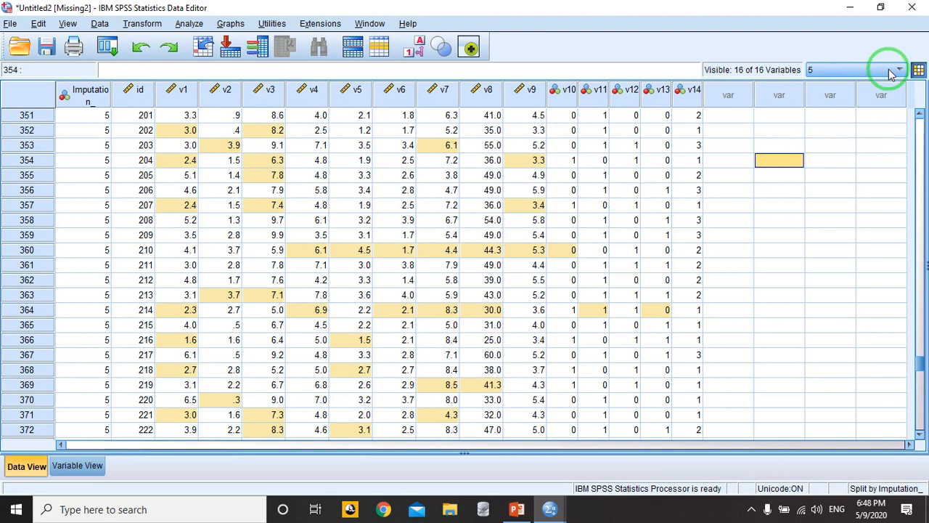
{"action": "left_click", "coordinate": [897, 71]}
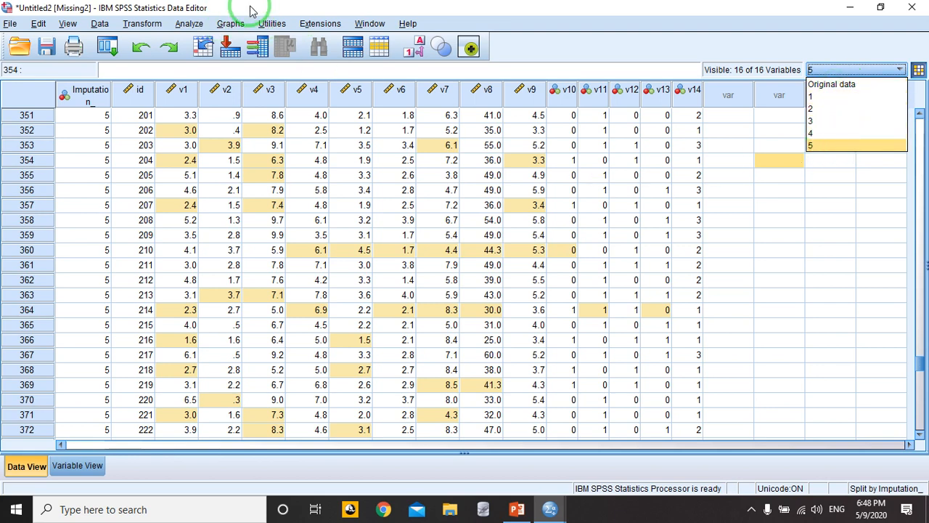
Open an Independent-Samples T Test with V1 to V9 as test variables and remove the imputation number from the grouping variable.
{"action": "left_click", "coordinate": [189, 23]}
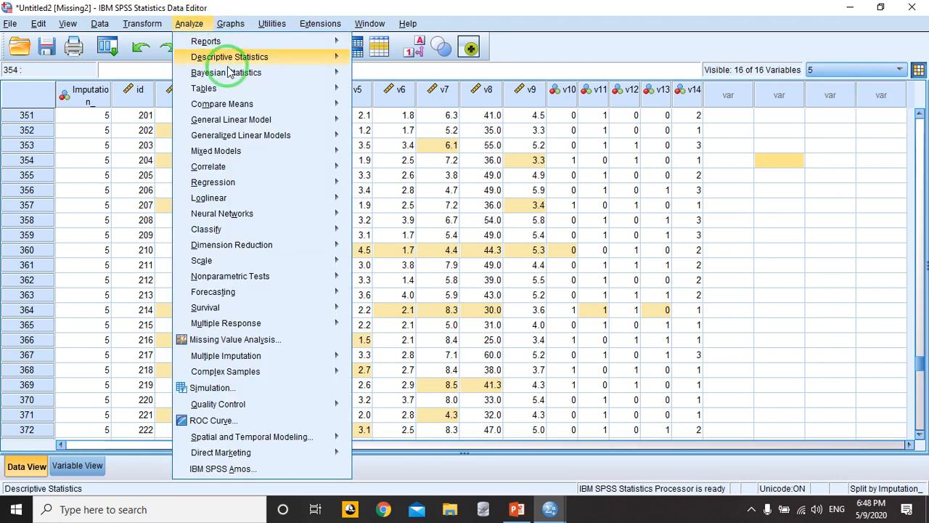
{"action": "mouse_move", "coordinate": [247, 122]}
{"action": "mouse_move", "coordinate": [261, 103]}
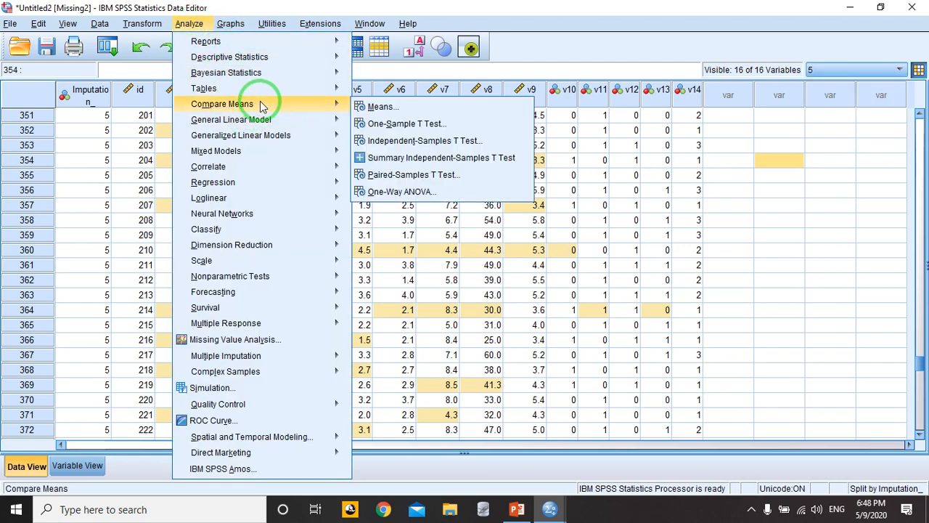
{"action": "left_click", "coordinate": [407, 141]}
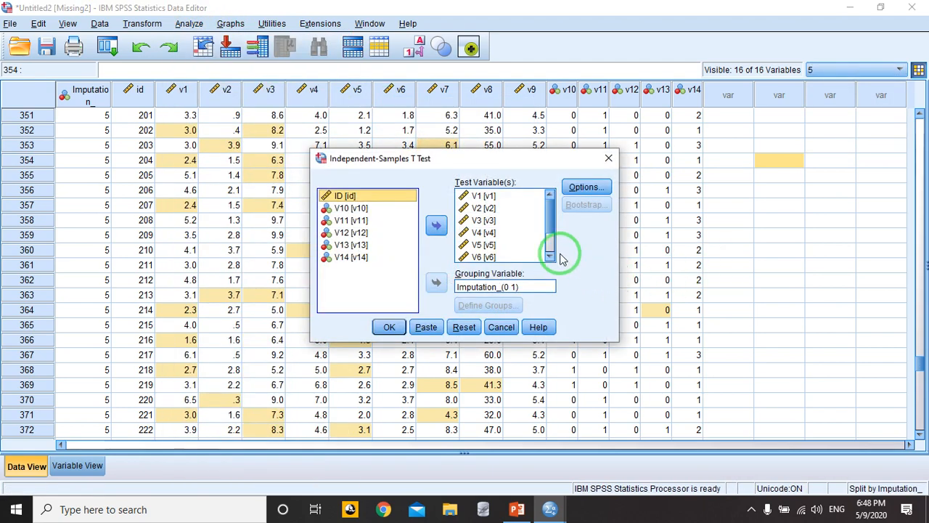
{"action": "left_click", "coordinate": [435, 283]}
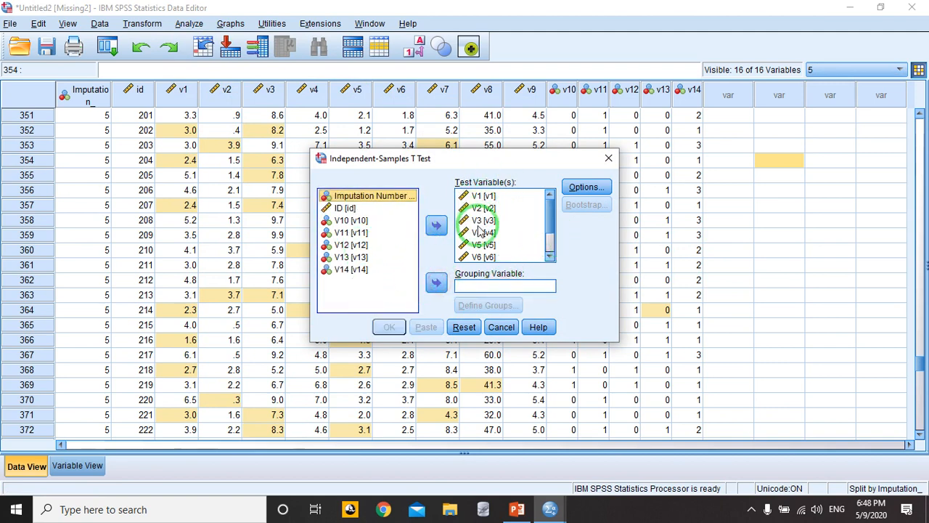
{"action": "left_click_drag", "start_coordinate": [550, 203], "coordinate": [556, 228]}
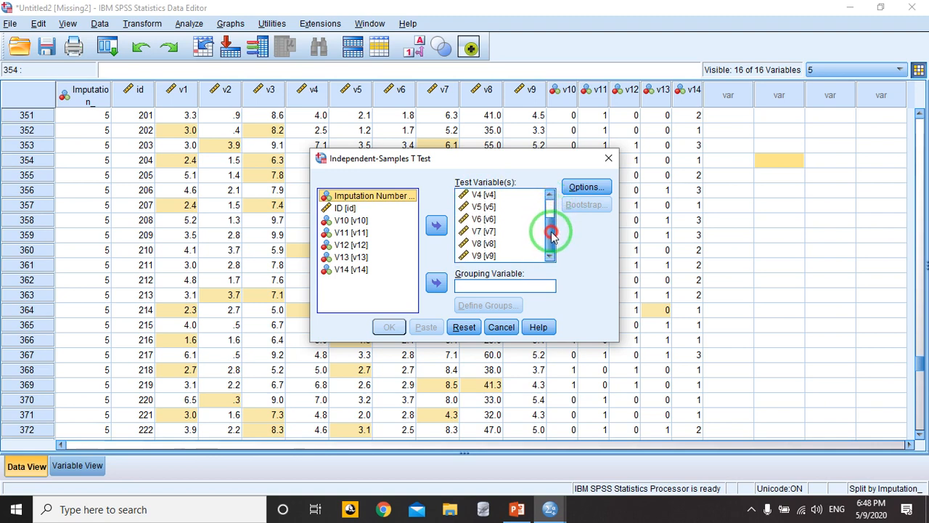
Group the t test by V10 with group values 0 and 1, and run it.
{"action": "left_click", "coordinate": [339, 225]}
{"action": "left_click", "coordinate": [435, 282]}
{"action": "left_click", "coordinate": [512, 284]}
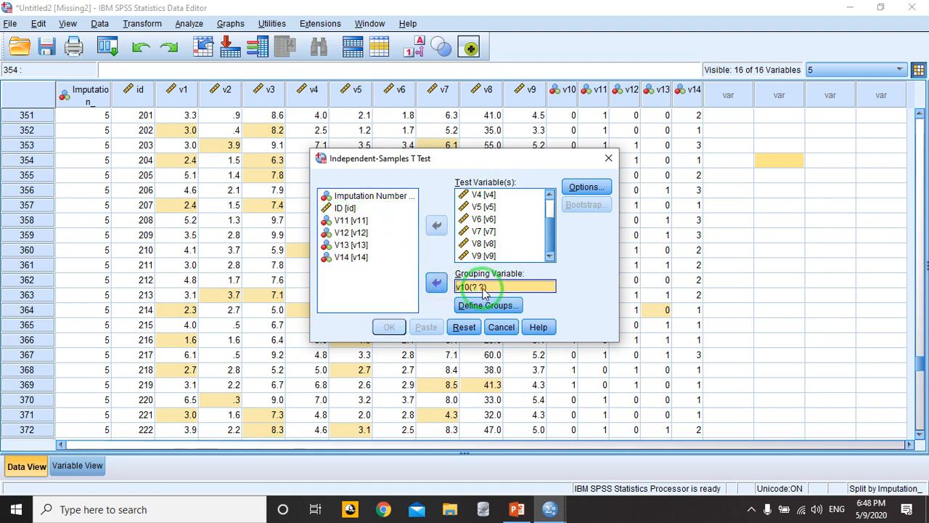
{"action": "left_click", "coordinate": [488, 304]}
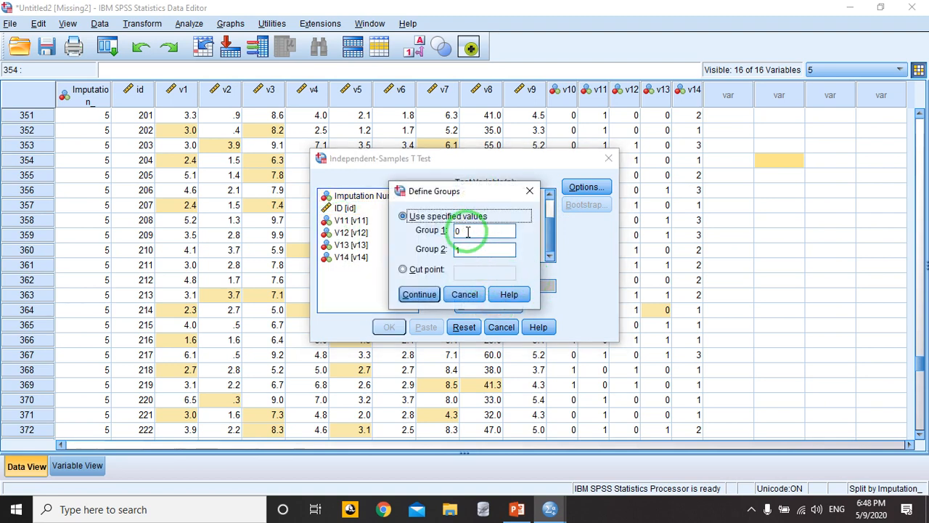
{"action": "left_click", "coordinate": [467, 231]}
{"action": "left_click", "coordinate": [420, 295]}
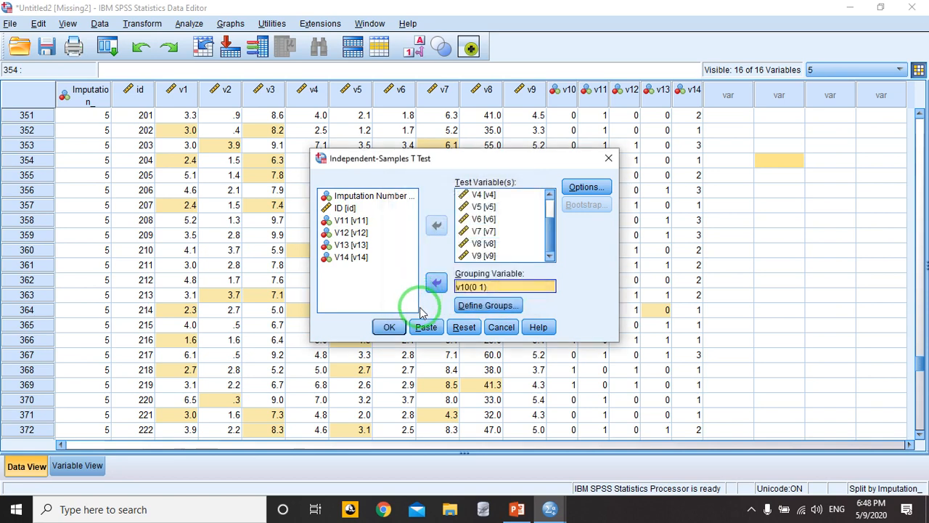
{"action": "left_click", "coordinate": [389, 328]}
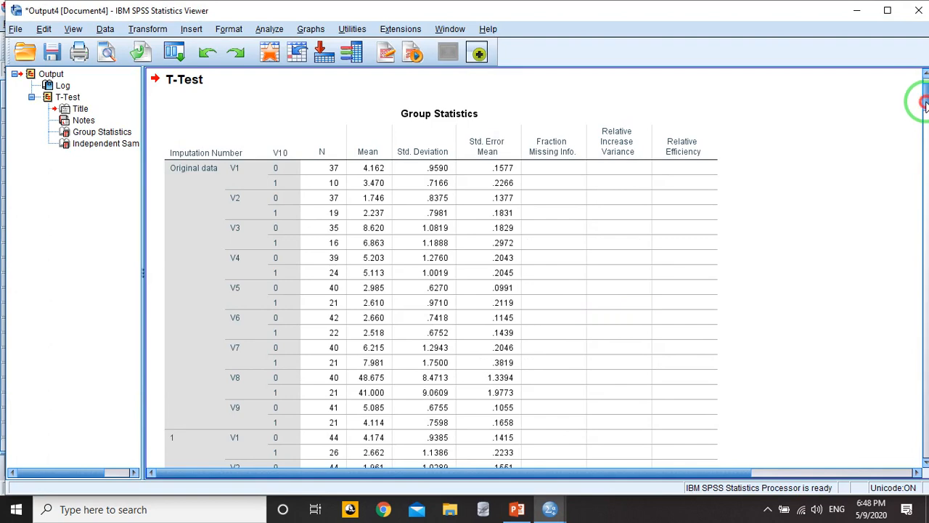
Examine the t test's Group Statistics for the original data and imputation 1, including the missing-information and relative-efficiency columns.
{"action": "scroll", "coordinate": [924, 103], "scroll_direction": "down", "scroll_amount": 1}
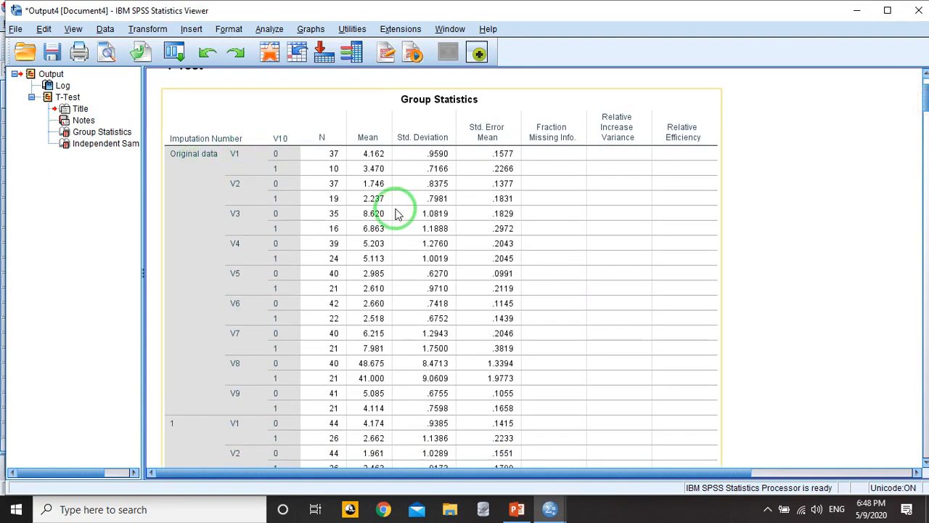
{"action": "left_click_drag", "start_coordinate": [926, 100], "coordinate": [924, 122]}
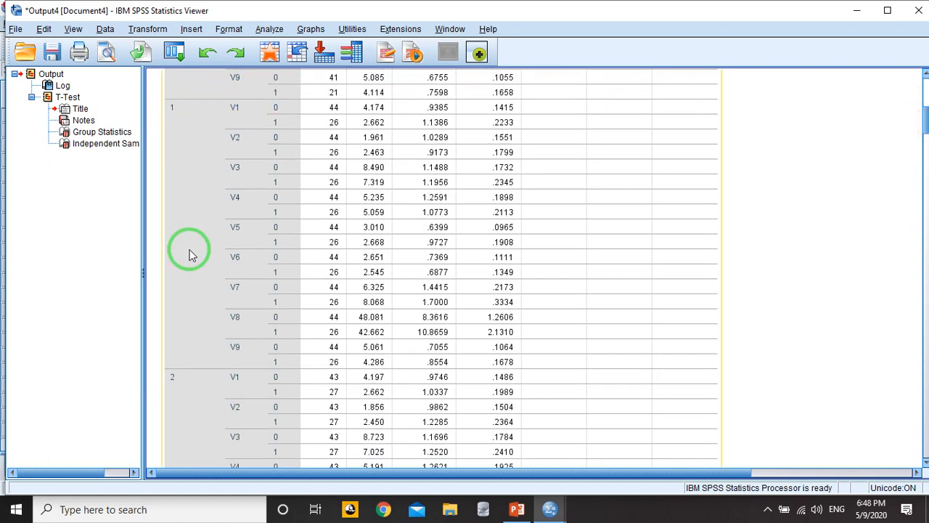
{"action": "mouse_move", "coordinate": [925, 116]}
{"action": "left_mouse_down"}
{"action": "mouse_move", "coordinate": [925, 87]}
{"action": "mouse_move", "coordinate": [925, 98]}
{"action": "left_mouse_up"}
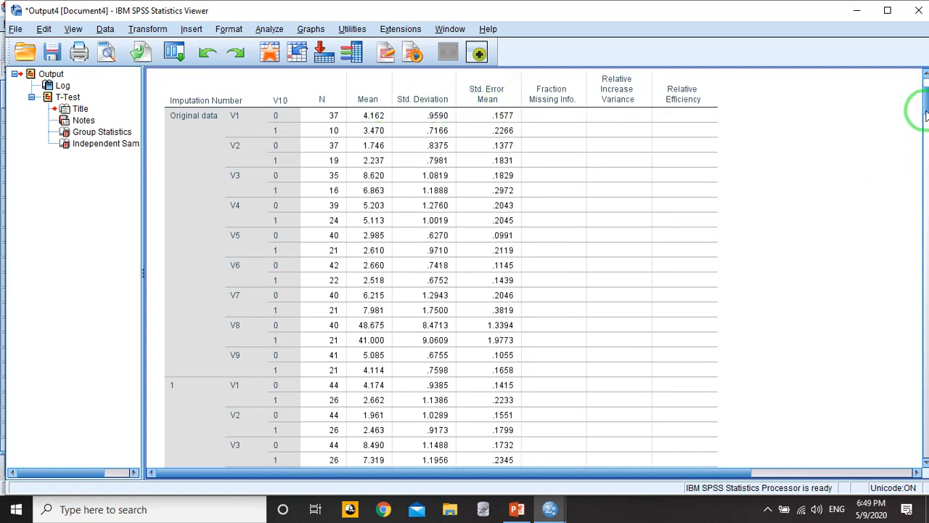
{"action": "mouse_move", "coordinate": [927, 101]}
{"action": "left_mouse_down"}
{"action": "mouse_move", "coordinate": [919, 210]}
{"action": "mouse_move", "coordinate": [923, 72]}
{"action": "mouse_move", "coordinate": [925, 100]}
{"action": "left_mouse_up"}
{"action": "left_click", "coordinate": [654, 110]}
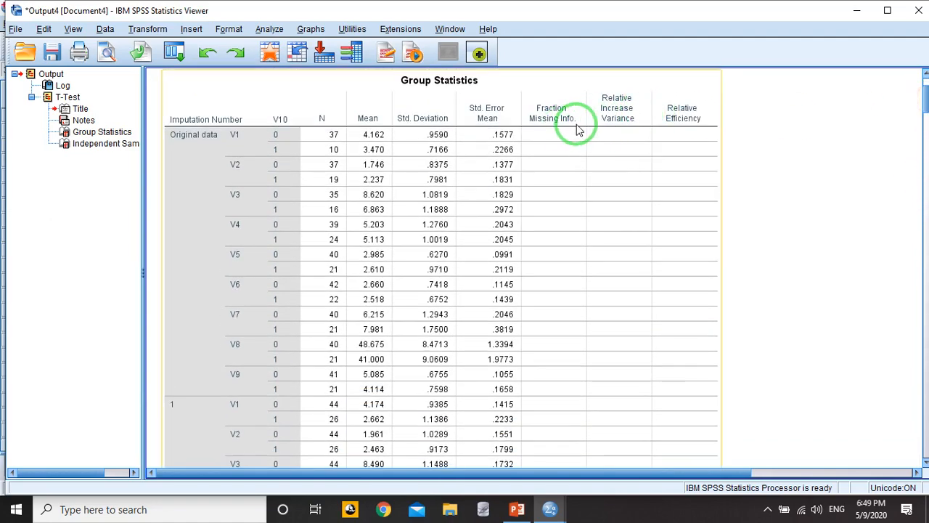
{"action": "left_click", "coordinate": [892, 133]}
Examine the Independent Samples Test table for the original data and imputation 1, from Levene's test across to relative efficiency.
{"action": "left_click_drag", "start_coordinate": [925, 107], "coordinate": [903, 246]}
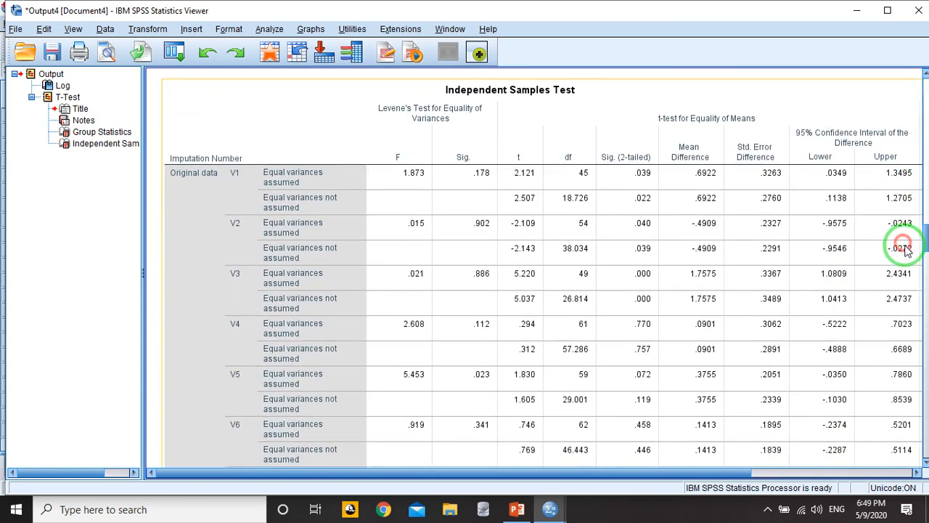
{"action": "left_click_drag", "start_coordinate": [659, 477], "coordinate": [675, 479]}
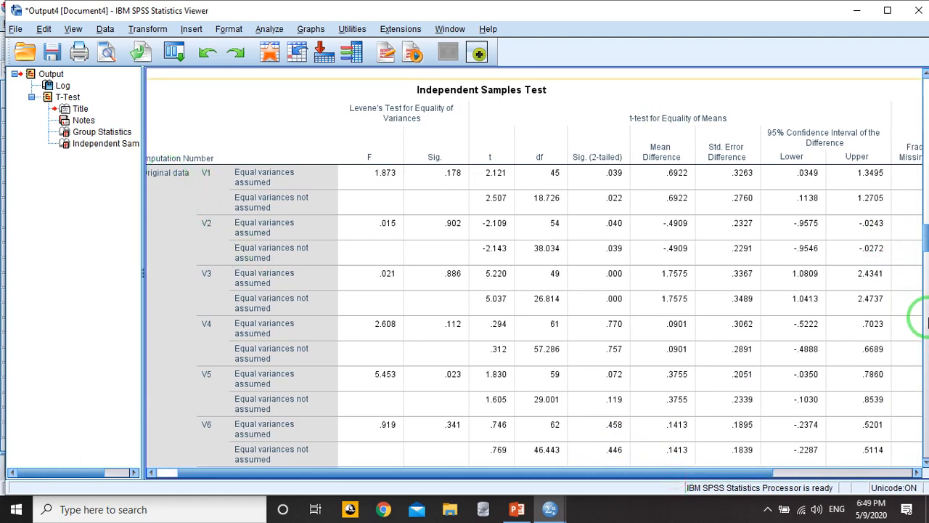
{"action": "left_click_drag", "start_coordinate": [923, 238], "coordinate": [923, 263]}
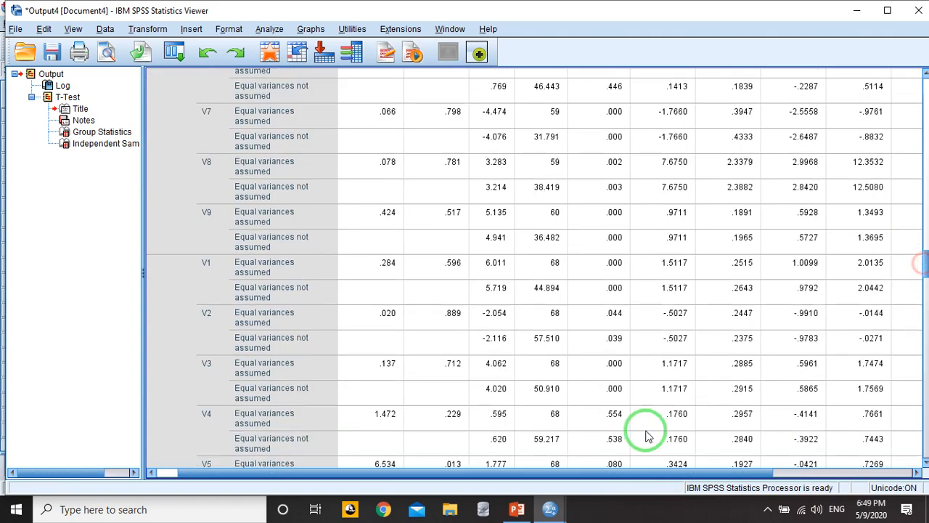
{"action": "left_click_drag", "start_coordinate": [583, 468], "coordinate": [518, 468]}
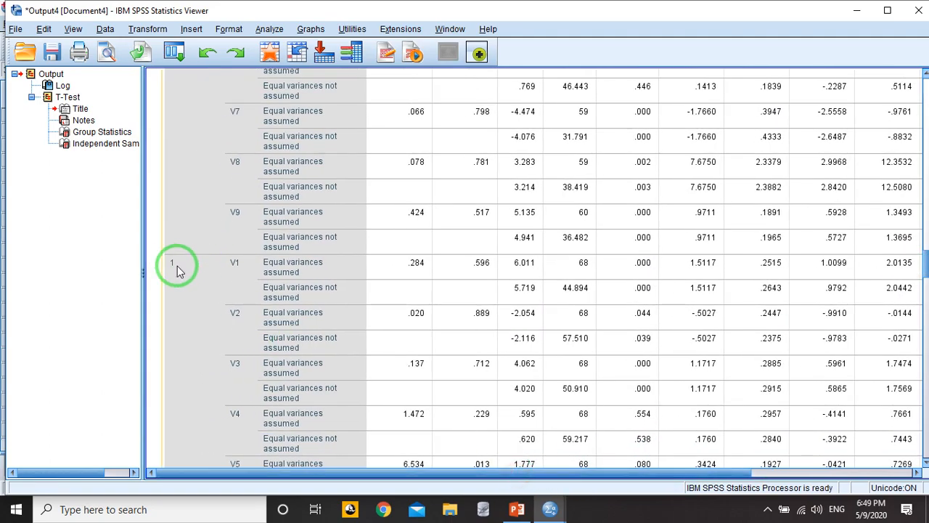
{"action": "left_click_drag", "start_coordinate": [925, 267], "coordinate": [921, 235]}
{"action": "left_click", "coordinate": [704, 355]}
{"action": "left_click_drag", "start_coordinate": [590, 473], "coordinate": [704, 471]}
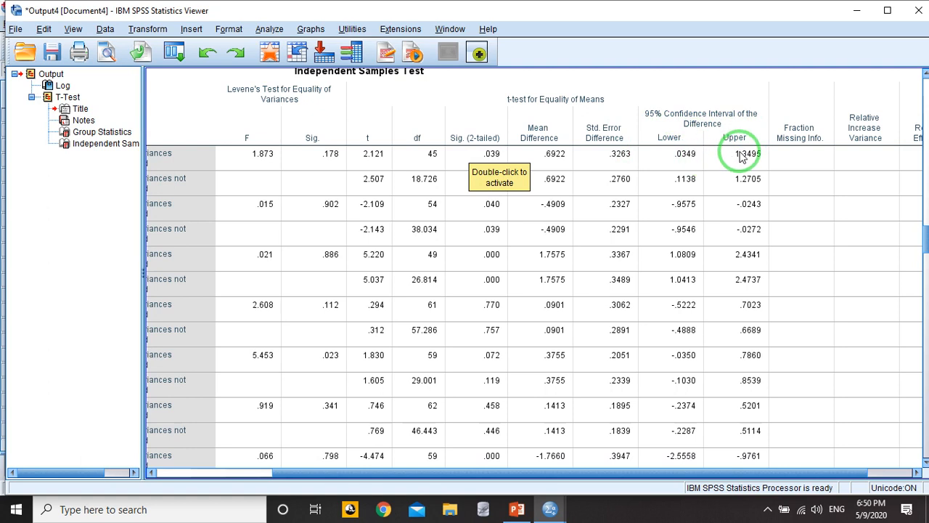
{"action": "left_click", "coordinate": [834, 473]}
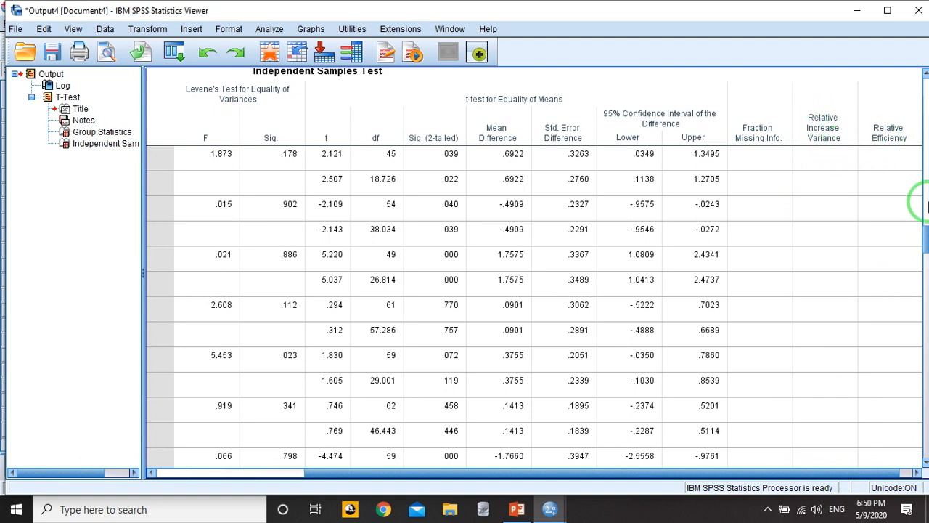
{"action": "left_click_drag", "start_coordinate": [699, 473], "coordinate": [600, 484]}
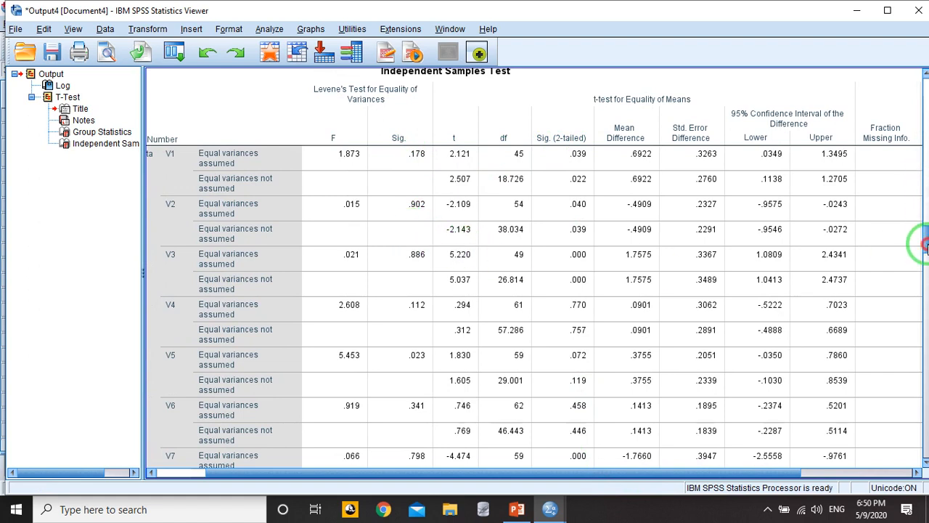
Review the Independent Samples Test results of the further imputations through imputation 4 and return to the Group Statistics table.
{"action": "left_click_drag", "start_coordinate": [927, 245], "coordinate": [927, 300]}
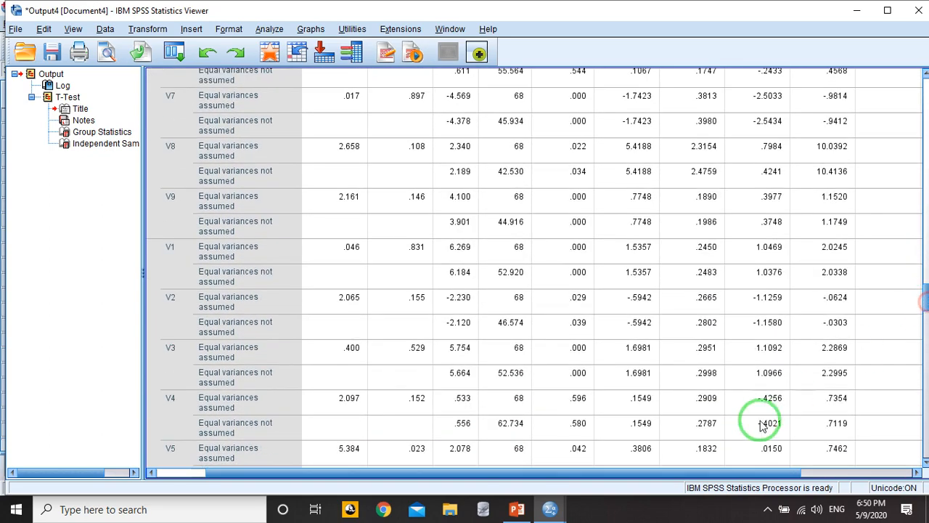
{"action": "left_click_drag", "start_coordinate": [738, 479], "coordinate": [632, 482]}
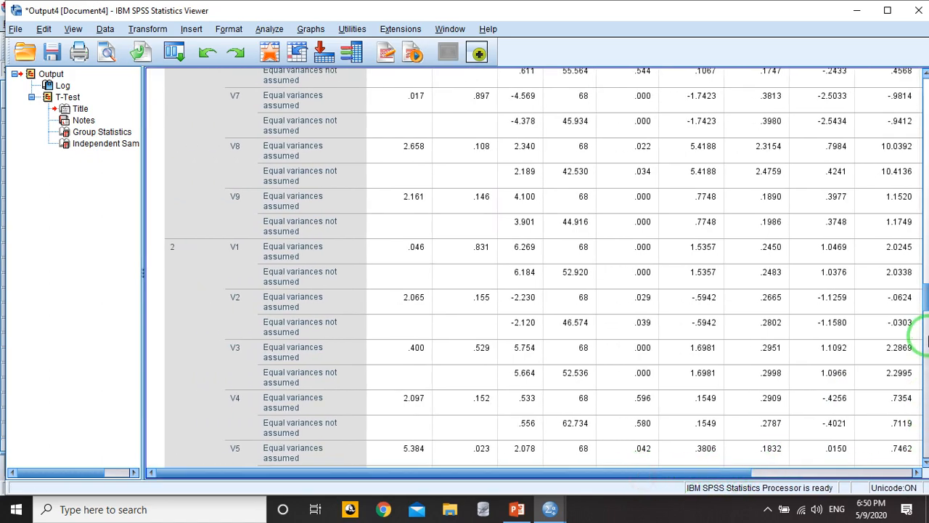
{"action": "left_click_drag", "start_coordinate": [926, 299], "coordinate": [927, 357]}
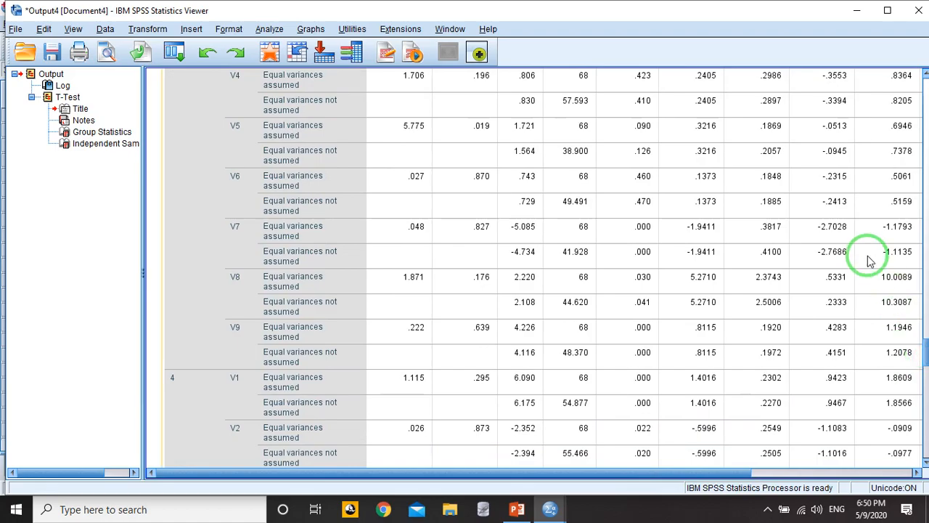
{"action": "left_click_drag", "start_coordinate": [925, 359], "coordinate": [926, 114]}
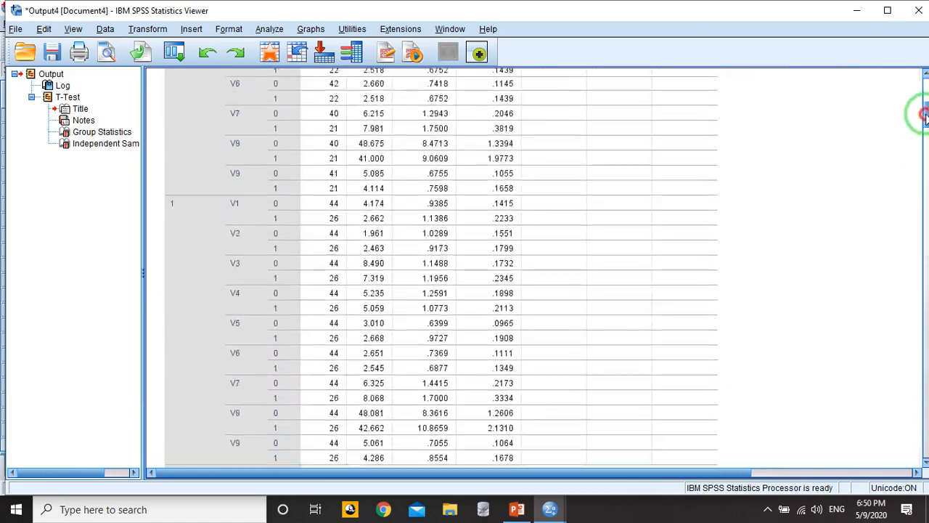
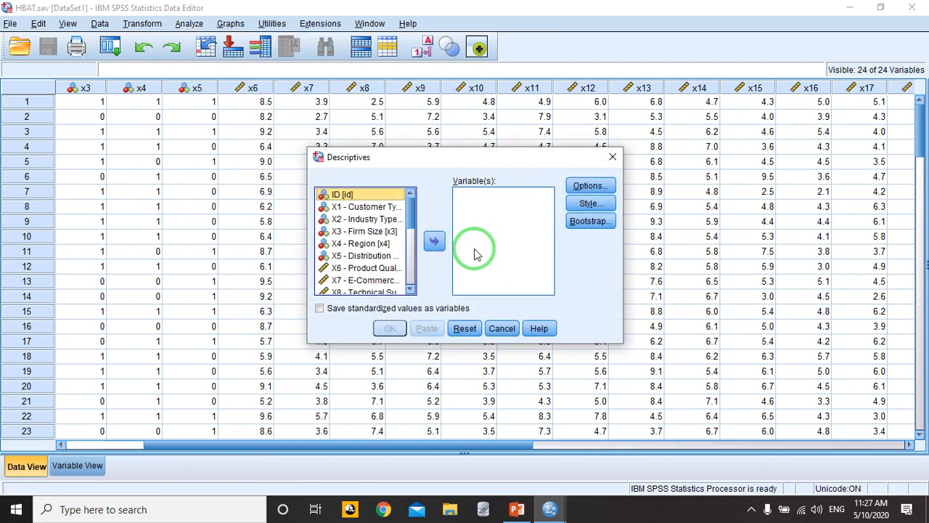
Run Descriptives on X19 - Satisfaction with its standardized values saved as a variable.
{"action": "left_click_drag", "start_coordinate": [411, 212], "coordinate": [409, 277]}
{"action": "left_click", "coordinate": [366, 259]}
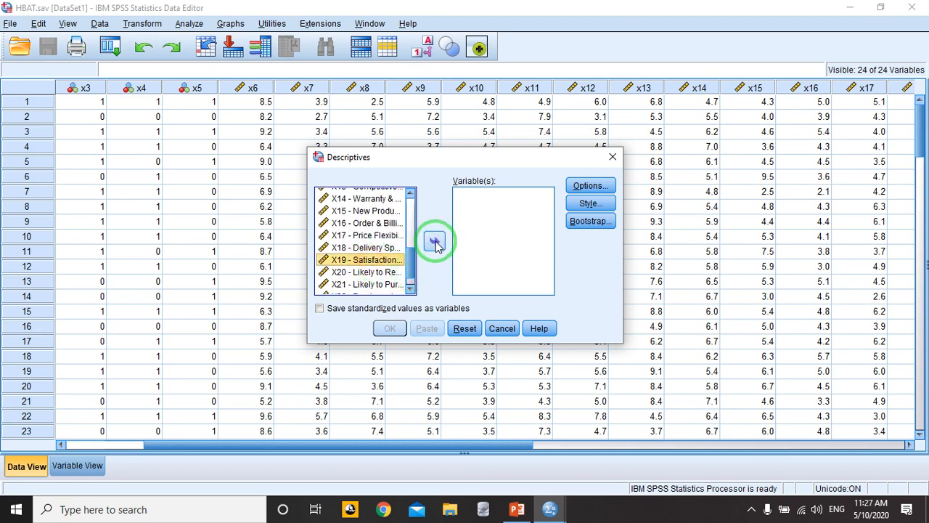
{"action": "left_click", "coordinate": [434, 242]}
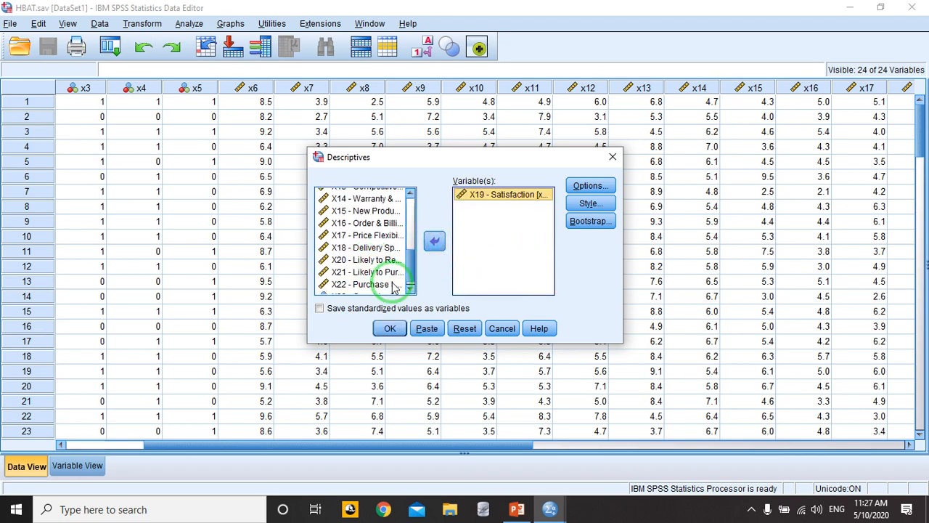
{"action": "left_click", "coordinate": [320, 308]}
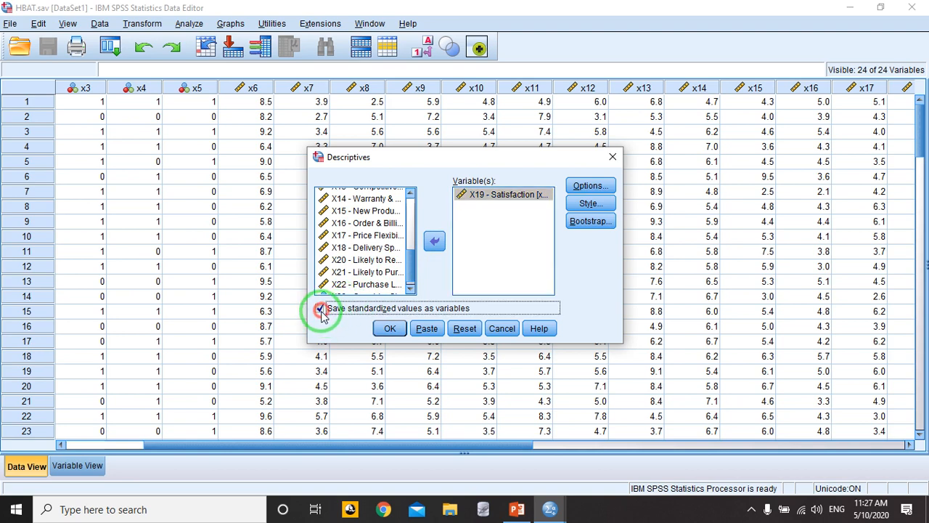
{"action": "left_click", "coordinate": [391, 329]}
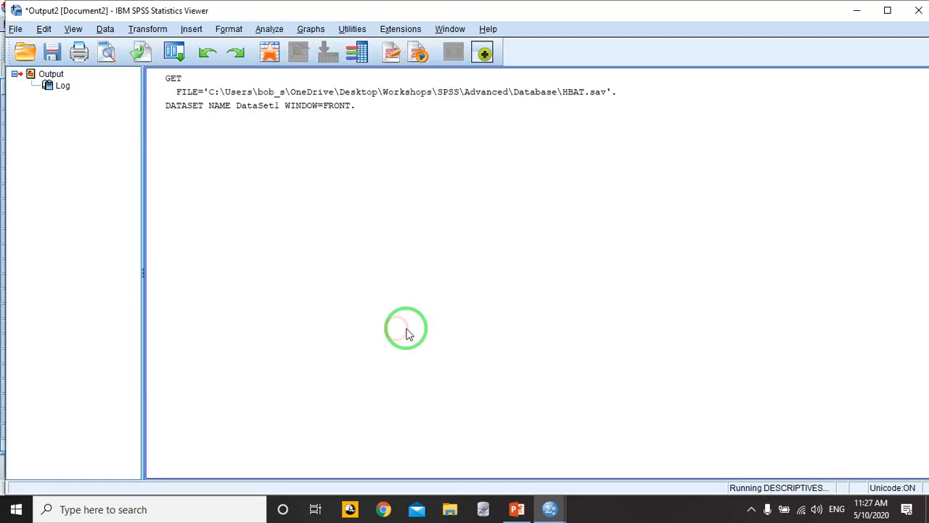
Examine the standardized Zx19 scores in the HBAT.sav data for outliers, including the value in case 22.
{"action": "left_click", "coordinate": [550, 505]}
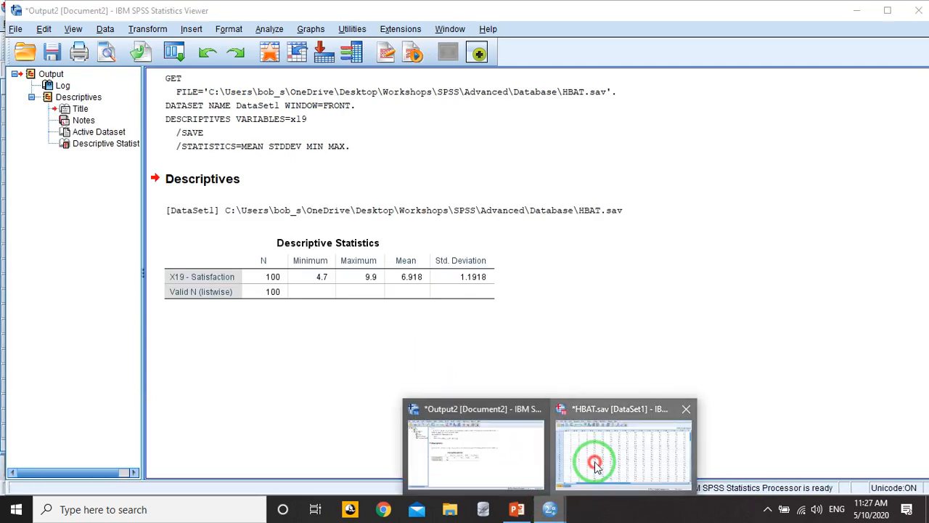
{"action": "left_click", "coordinate": [595, 465]}
{"action": "left_click_drag", "start_coordinate": [428, 448], "coordinate": [675, 445]}
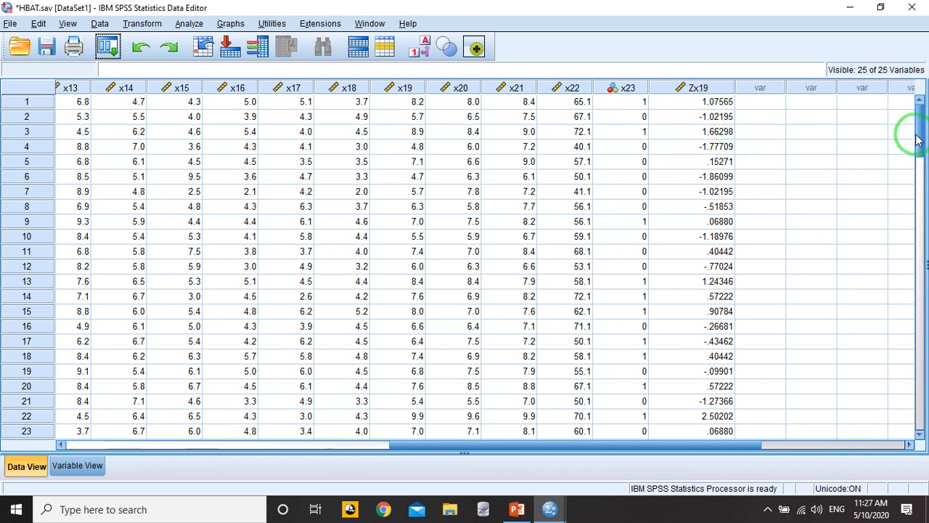
{"action": "left_click_drag", "start_coordinate": [920, 125], "coordinate": [921, 145]}
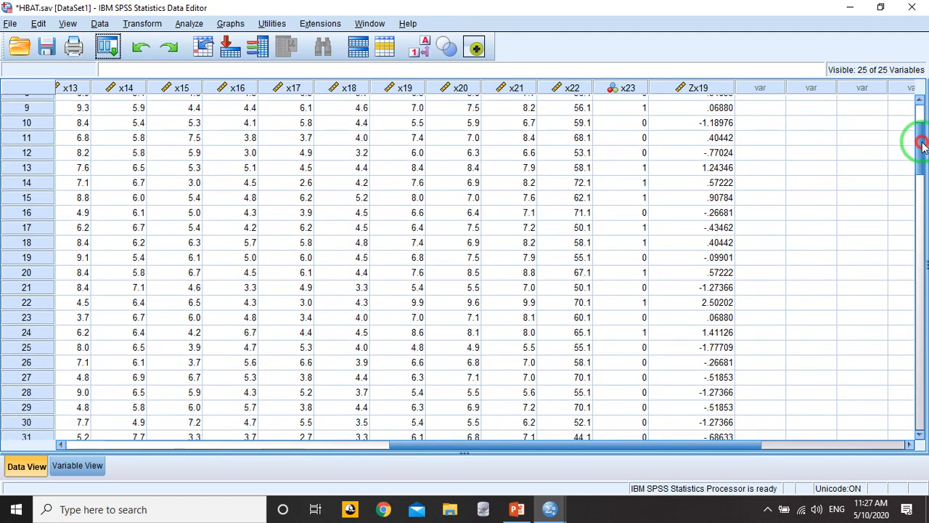
{"action": "left_click_drag", "start_coordinate": [922, 145], "coordinate": [923, 127]}
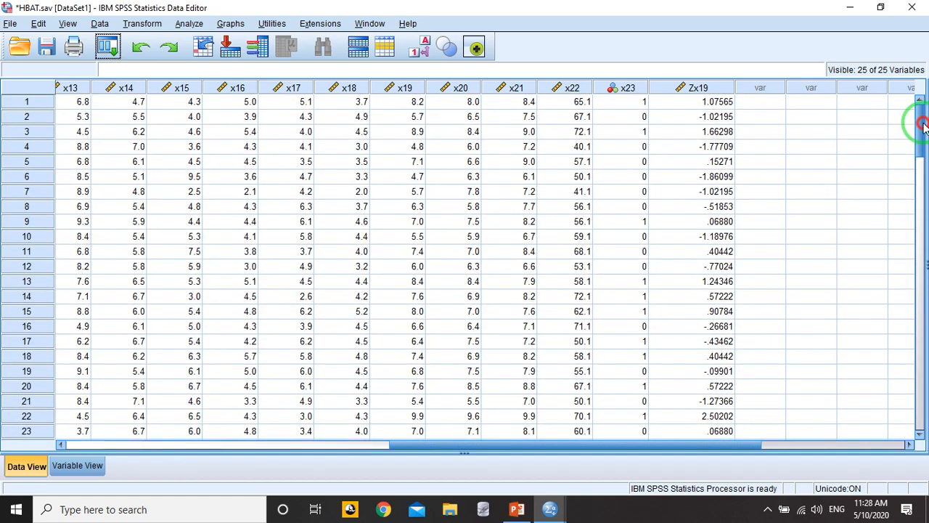
{"action": "left_click_drag", "start_coordinate": [923, 127], "coordinate": [923, 127]}
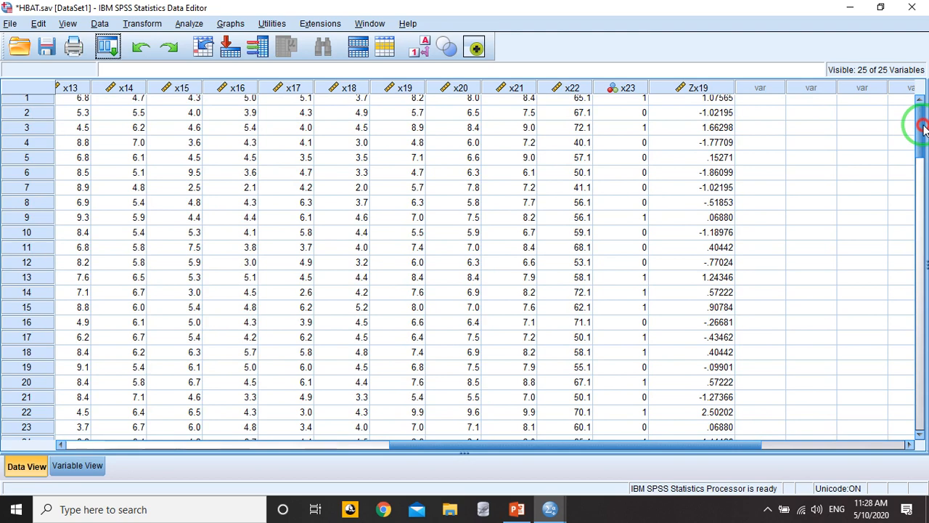
{"action": "left_click_drag", "start_coordinate": [923, 128], "coordinate": [917, 161]}
{"action": "left_click", "coordinate": [684, 163]}
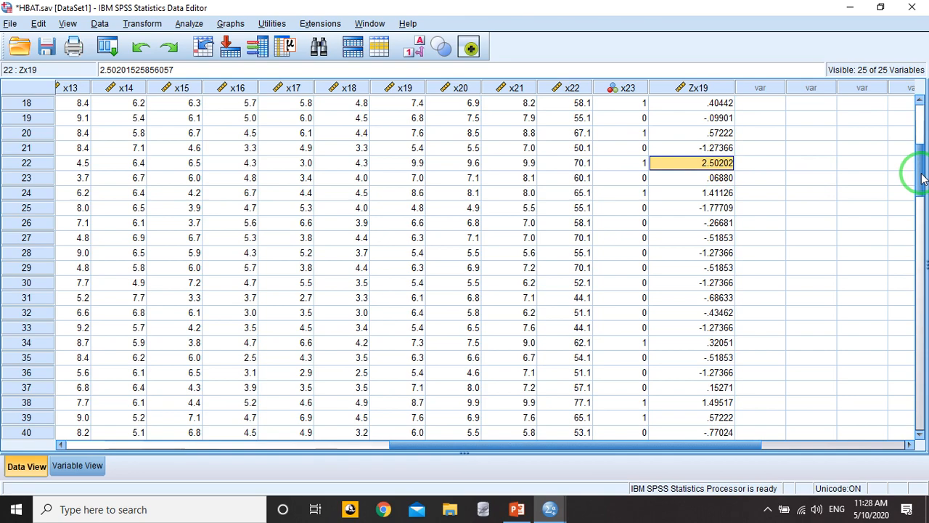
{"action": "left_click_drag", "start_coordinate": [922, 177], "coordinate": [921, 125]}
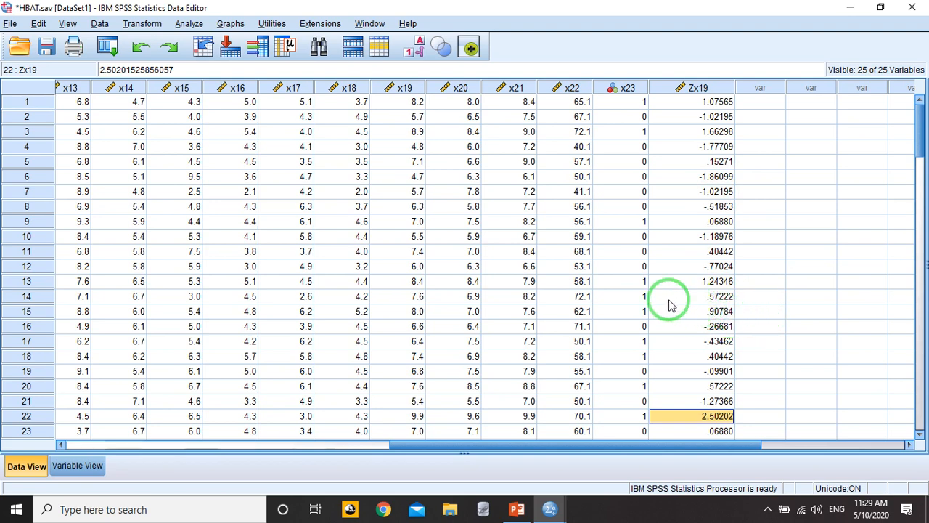
Define a simple boxplot with summaries for groups of cases, using X19 - Satisfaction as the variable.
{"action": "left_click", "coordinate": [230, 24]}
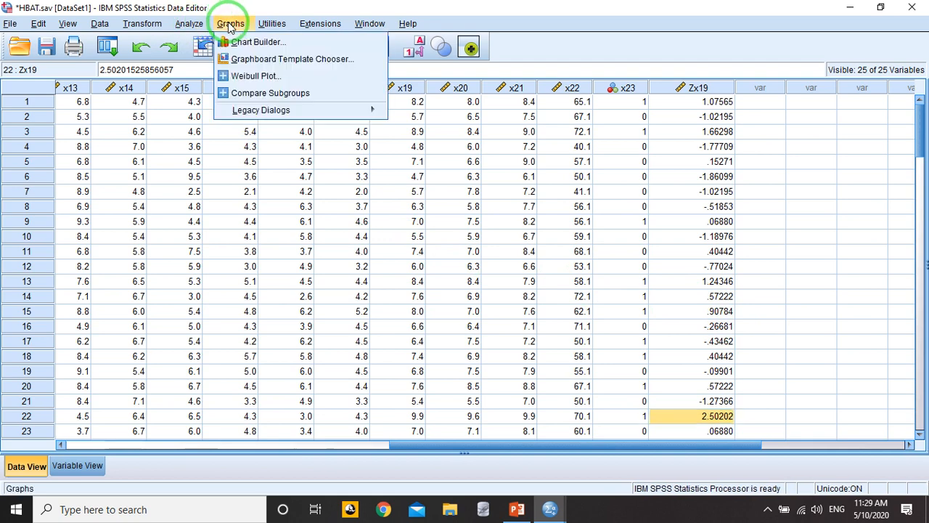
{"action": "left_click", "coordinate": [260, 110]}
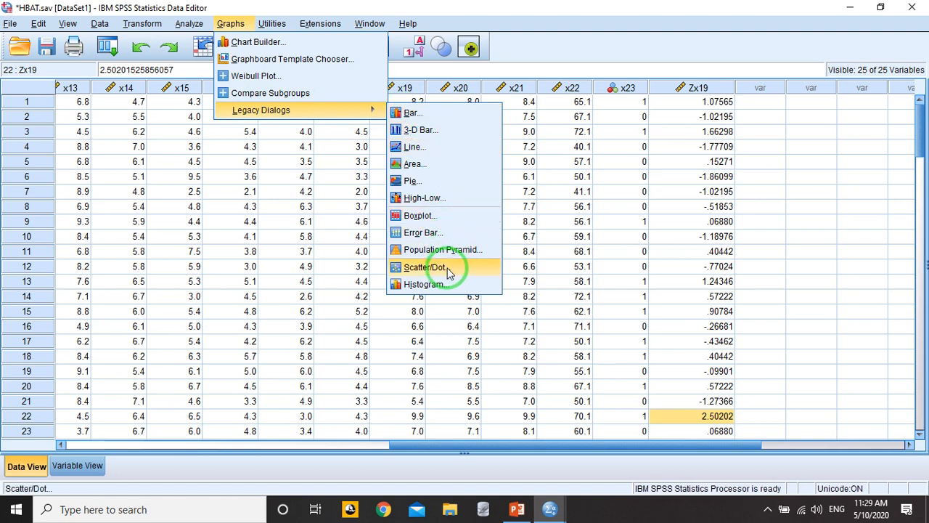
{"action": "left_click", "coordinate": [424, 216]}
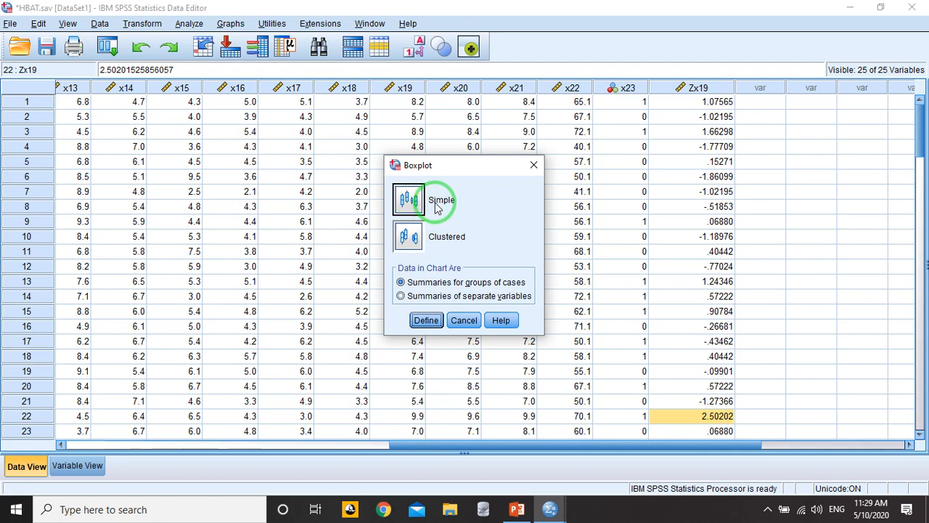
{"action": "left_click", "coordinate": [427, 321]}
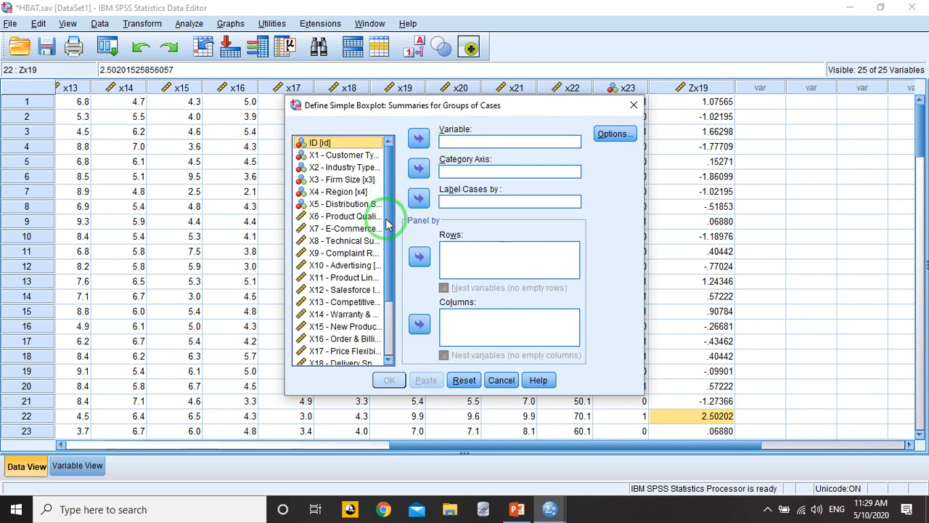
{"action": "left_click_drag", "start_coordinate": [391, 225], "coordinate": [391, 275]}
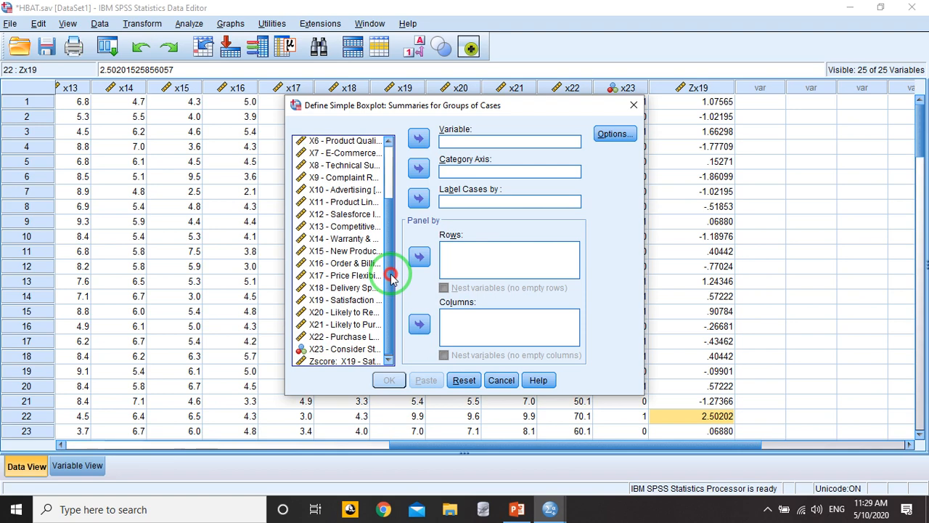
{"action": "left_click", "coordinate": [352, 301]}
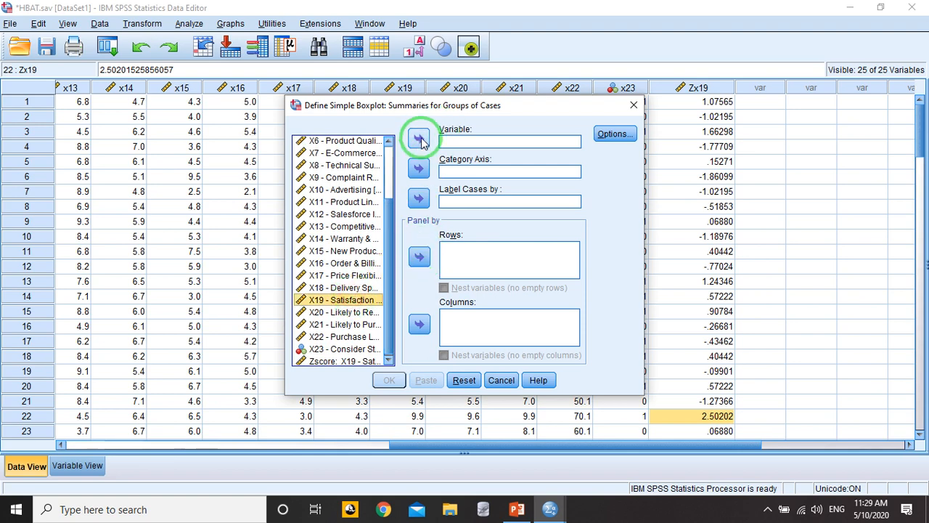
{"action": "left_click", "coordinate": [419, 139]}
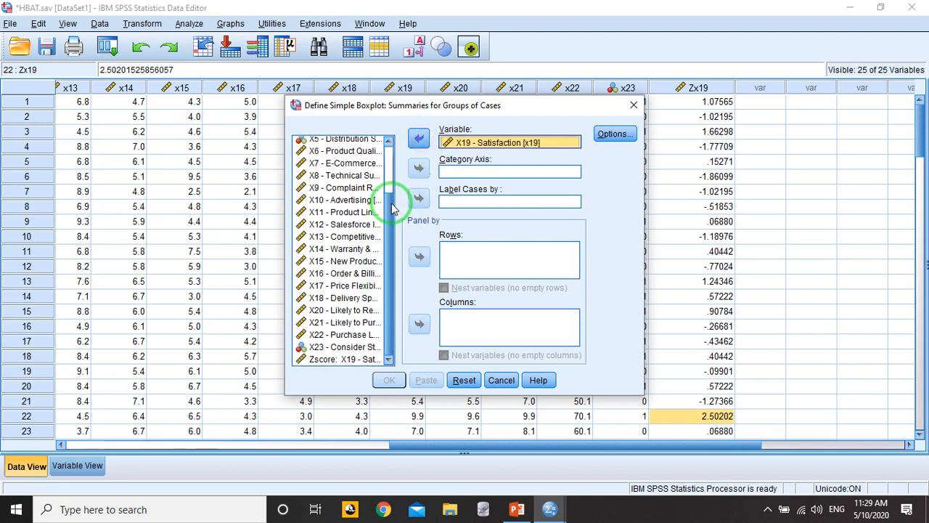
Set X1 - Customer Type as the boxplot's category axis, generate the chart and view the satisfaction boxplots.
{"action": "left_click_drag", "start_coordinate": [392, 208], "coordinate": [392, 154]}
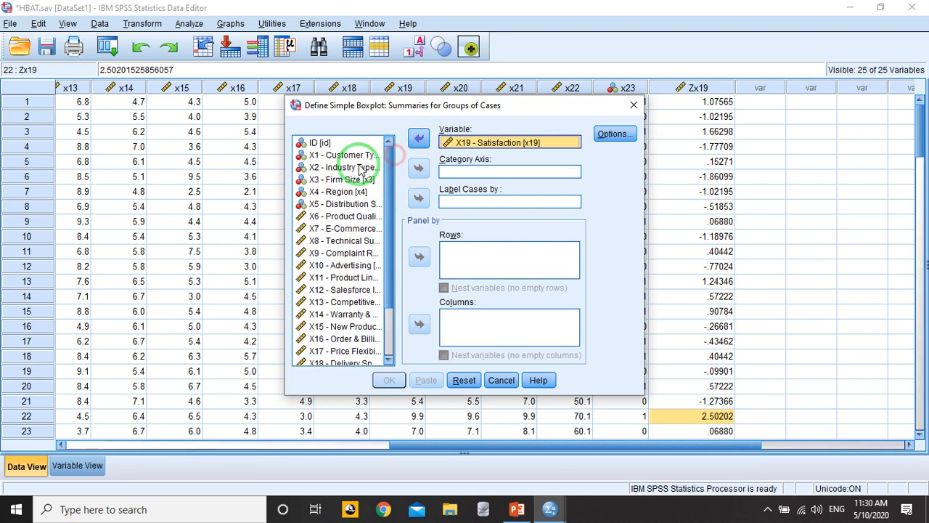
{"action": "left_click", "coordinate": [341, 155]}
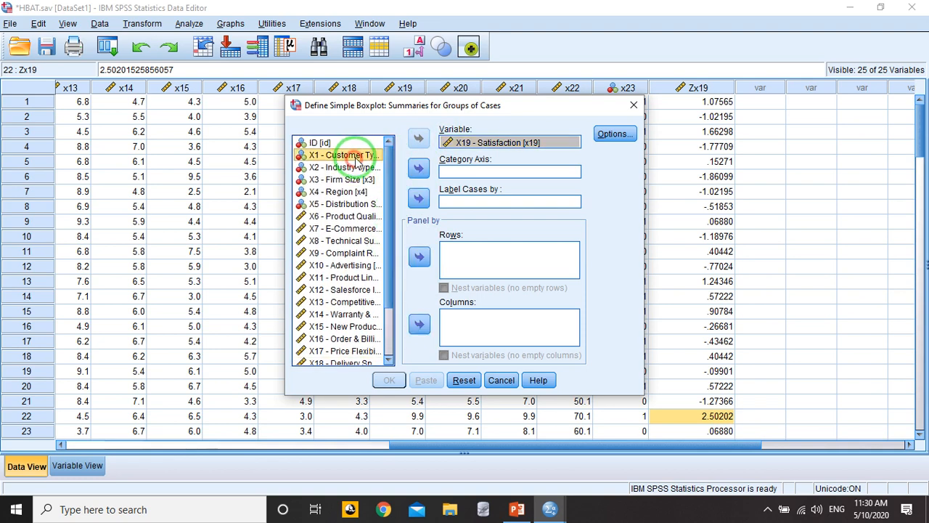
{"action": "left_click", "coordinate": [419, 169]}
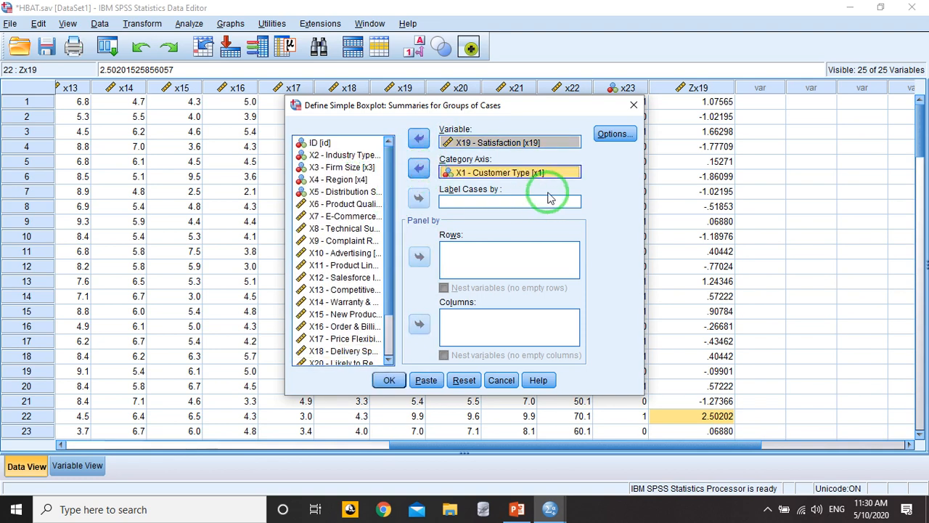
{"action": "left_click", "coordinate": [612, 135]}
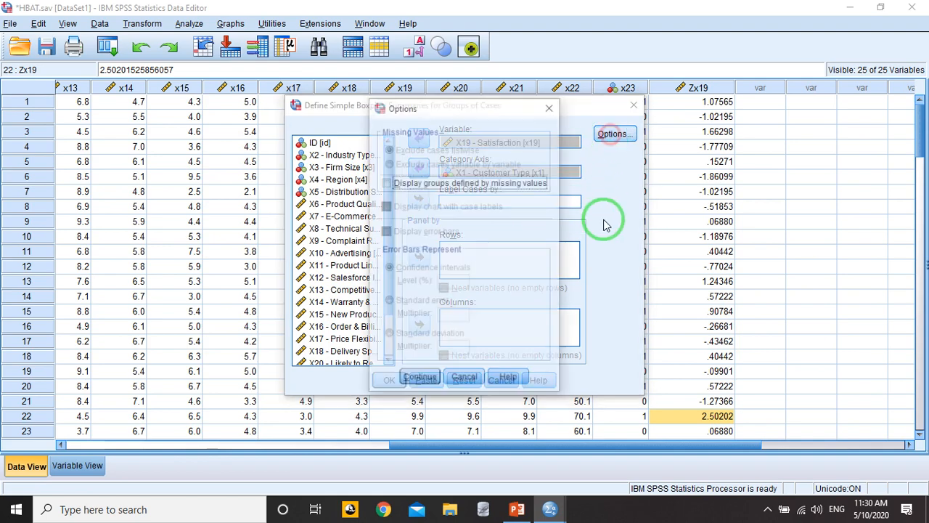
{"action": "left_click", "coordinate": [551, 106]}
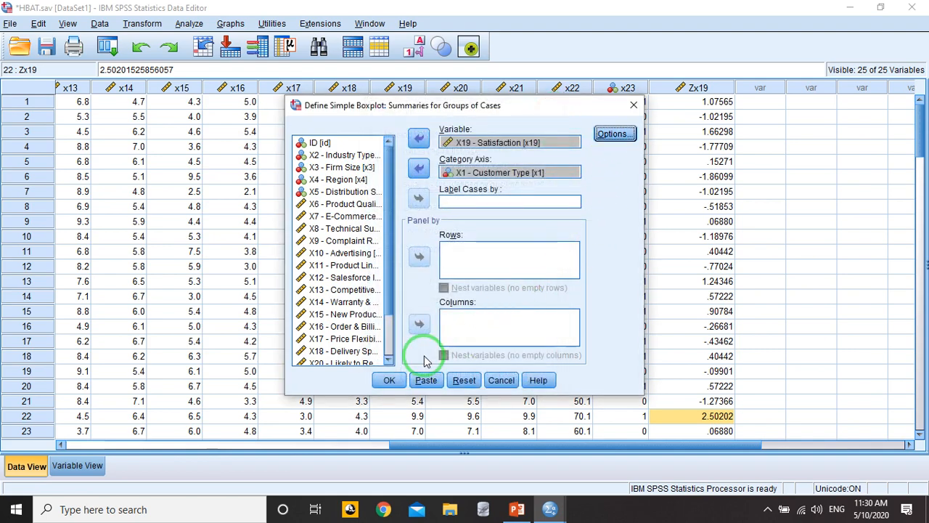
{"action": "left_click", "coordinate": [390, 381]}
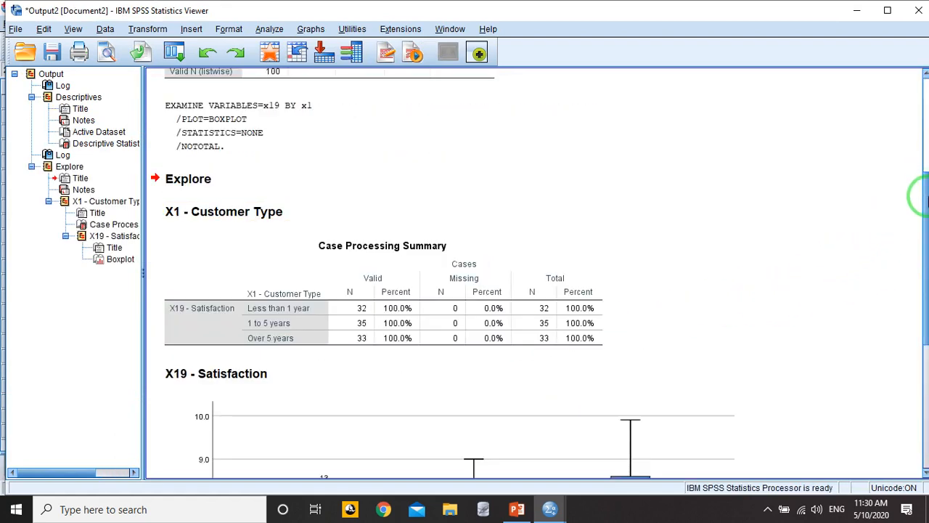
{"action": "left_click_drag", "start_coordinate": [925, 196], "coordinate": [925, 324]}
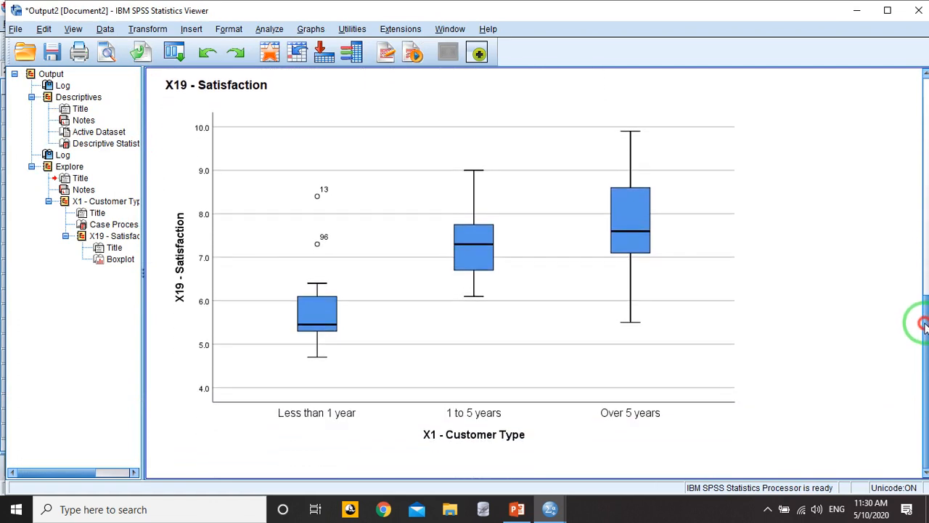
{"action": "left_click", "coordinate": [550, 347]}
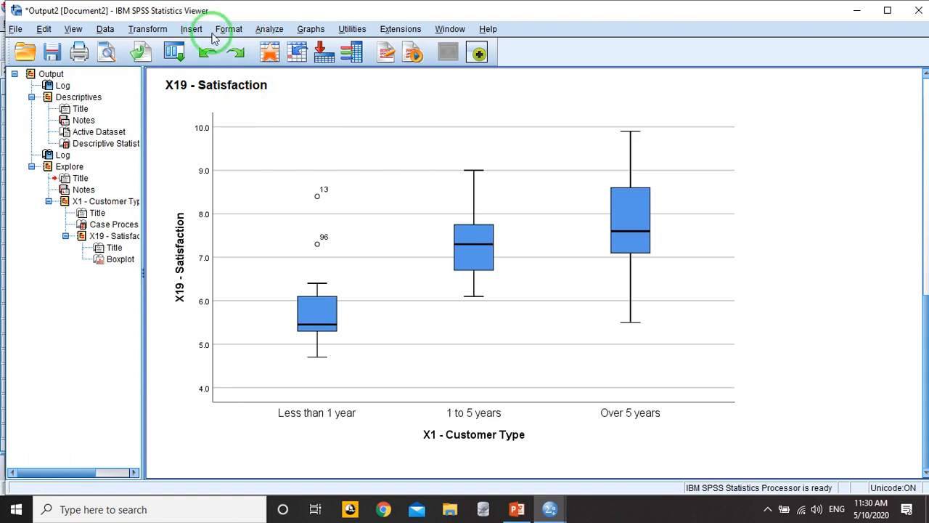
Define a simple scatterplot with X6 - Product Quality on the Y axis and X19 - Satisfaction on the X axis.
{"action": "left_click", "coordinate": [311, 29]}
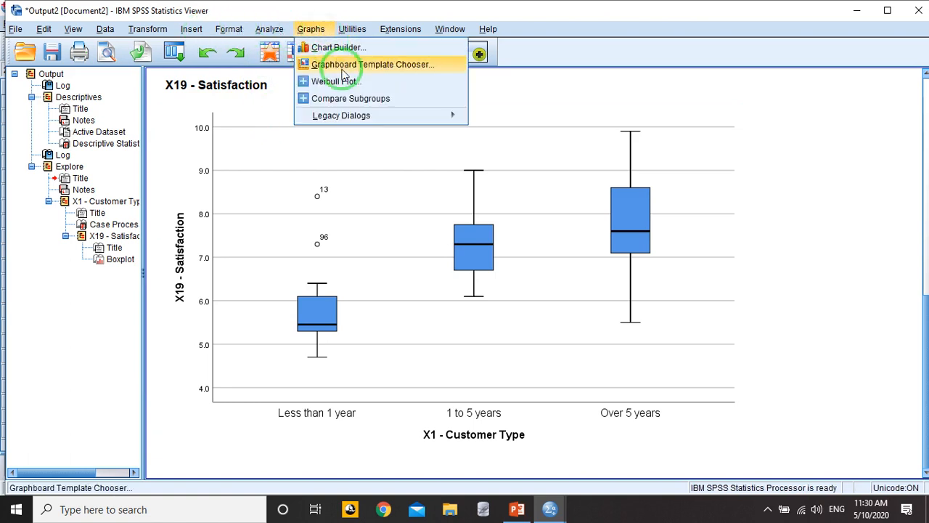
{"action": "mouse_move", "coordinate": [364, 122]}
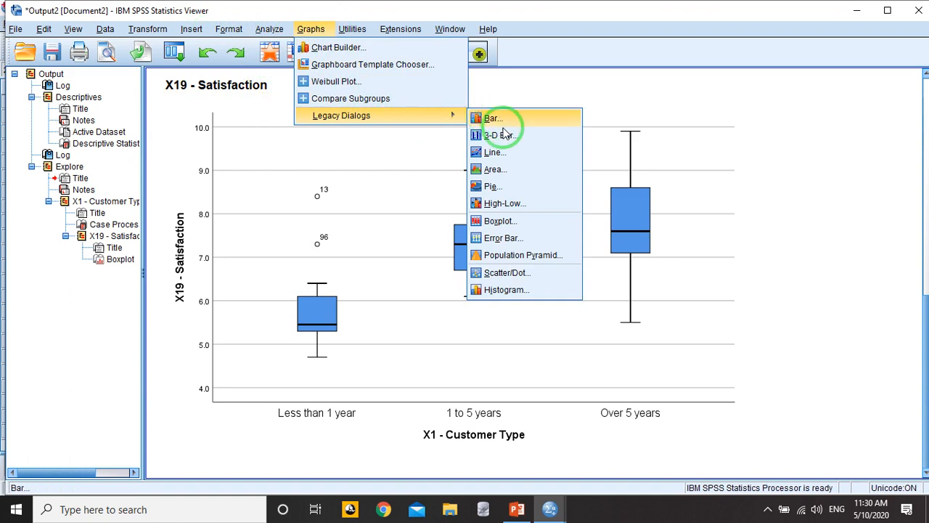
{"action": "left_click", "coordinate": [521, 272]}
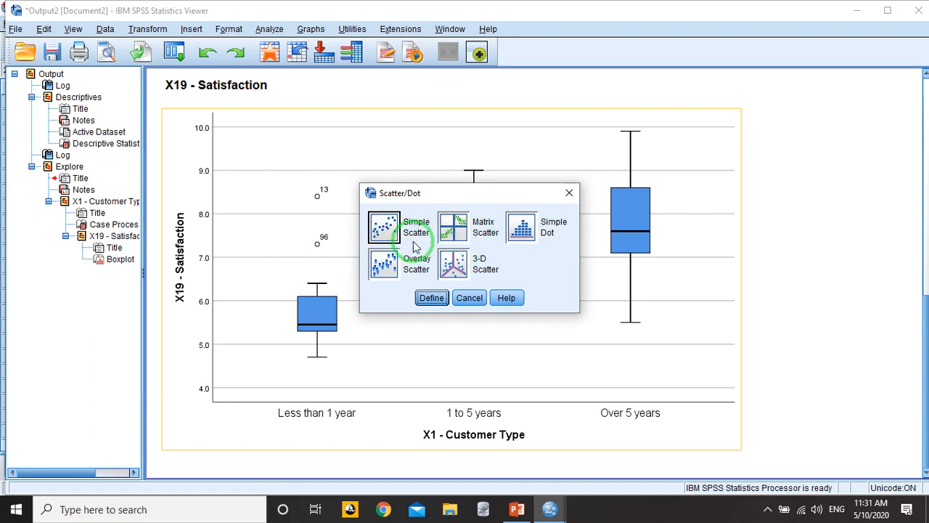
{"action": "left_click", "coordinate": [432, 298]}
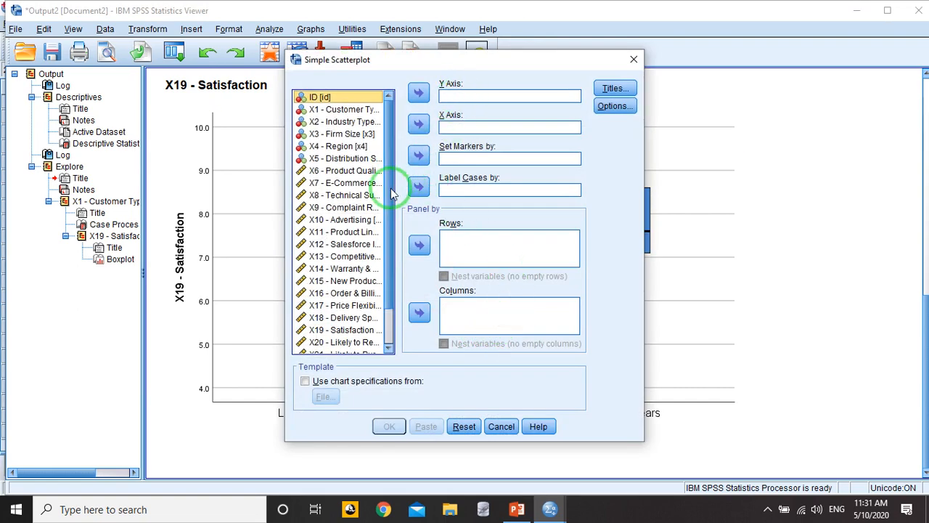
{"action": "left_click_drag", "start_coordinate": [390, 188], "coordinate": [390, 229]}
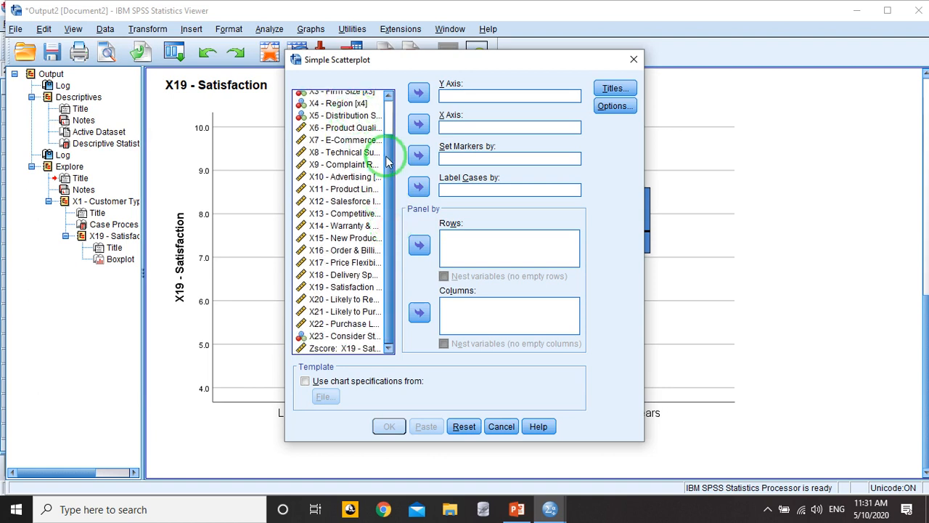
{"action": "left_click", "coordinate": [357, 128]}
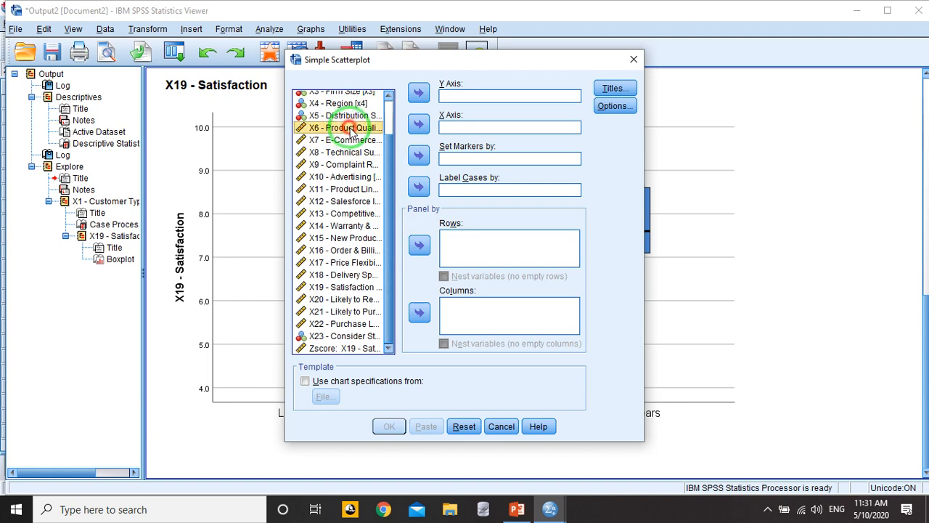
{"action": "left_click", "coordinate": [419, 94]}
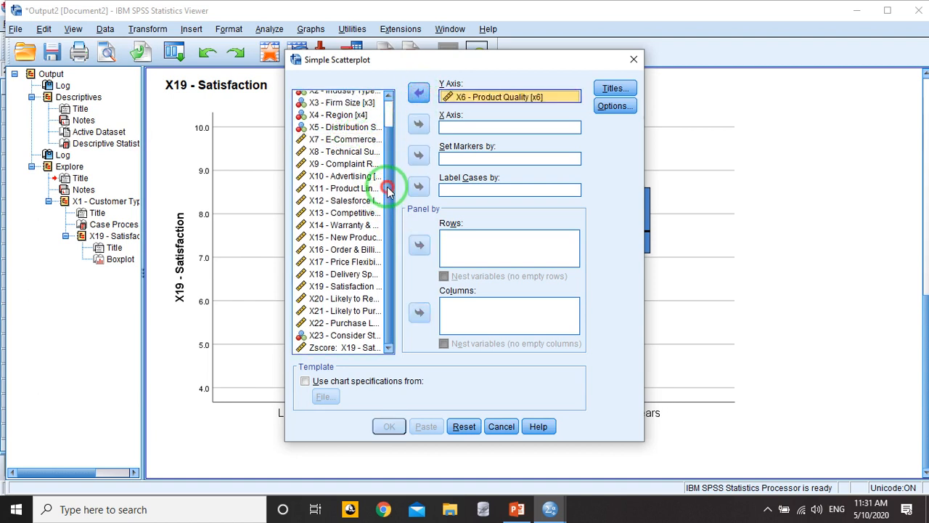
{"action": "left_click", "coordinate": [355, 288]}
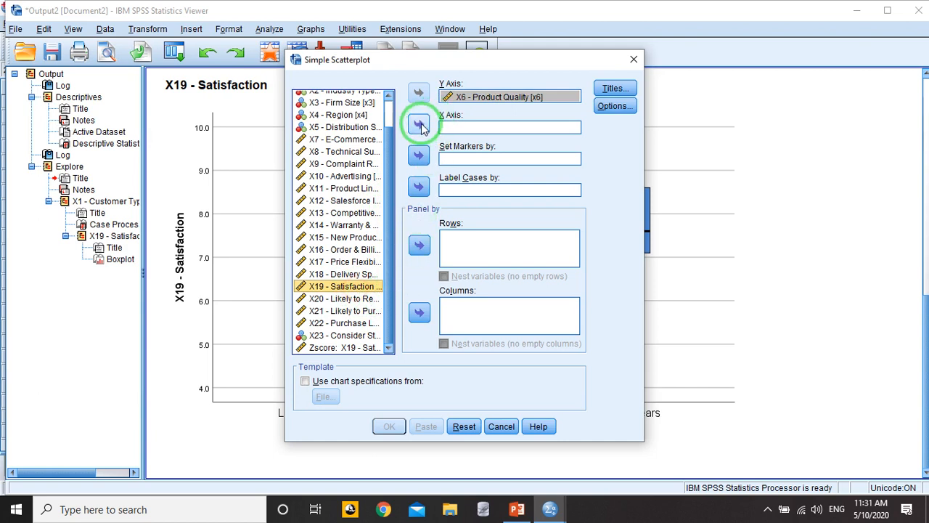
{"action": "left_click", "coordinate": [419, 124]}
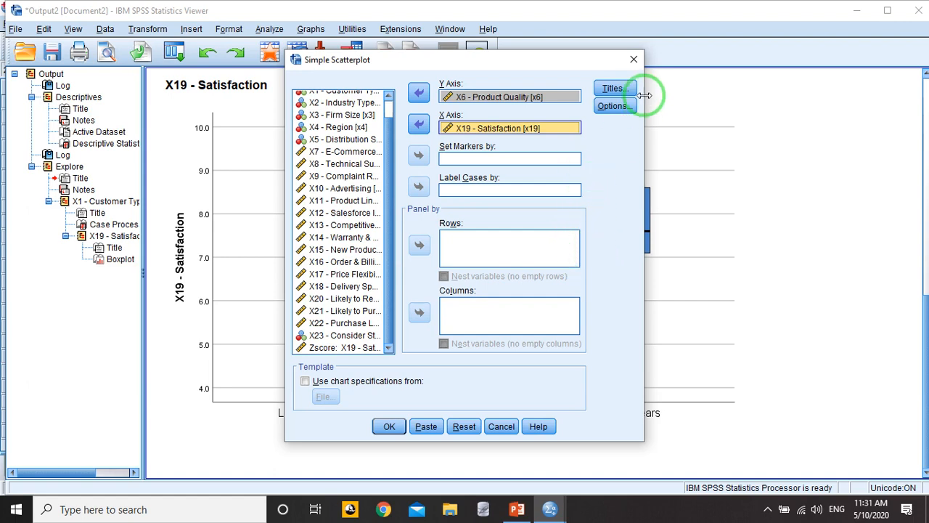
Generate the scatterplot with the default options and examine the plotted points for outliers.
{"action": "left_click", "coordinate": [613, 106]}
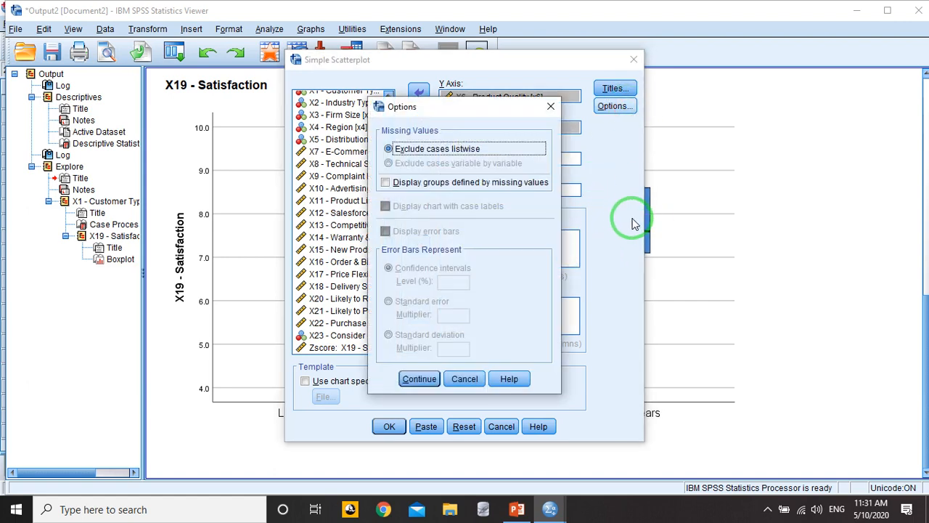
{"action": "left_click", "coordinate": [551, 108]}
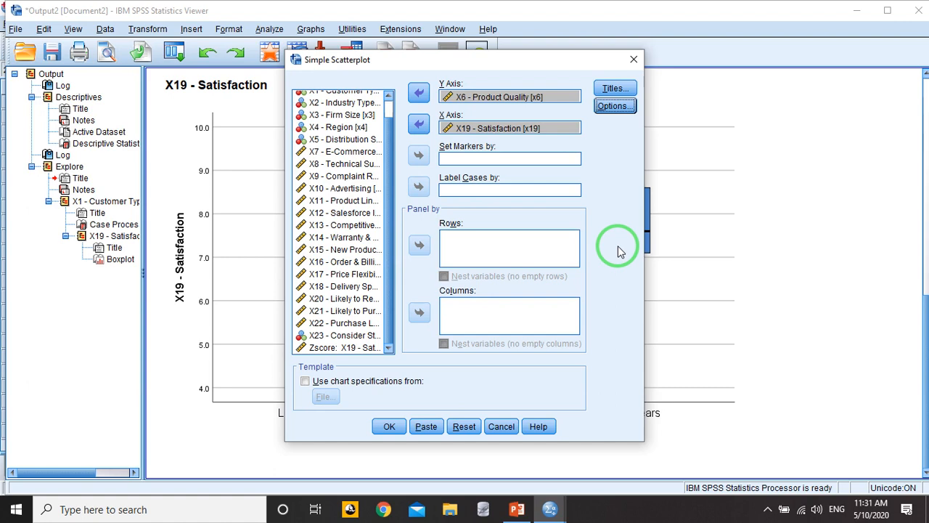
{"action": "left_click", "coordinate": [391, 426]}
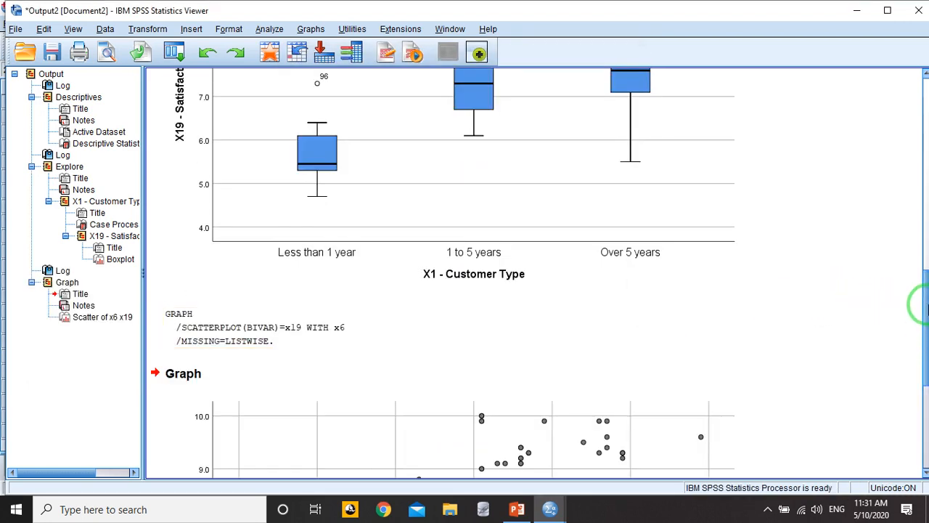
{"action": "left_click_drag", "start_coordinate": [925, 347], "coordinate": [923, 373]}
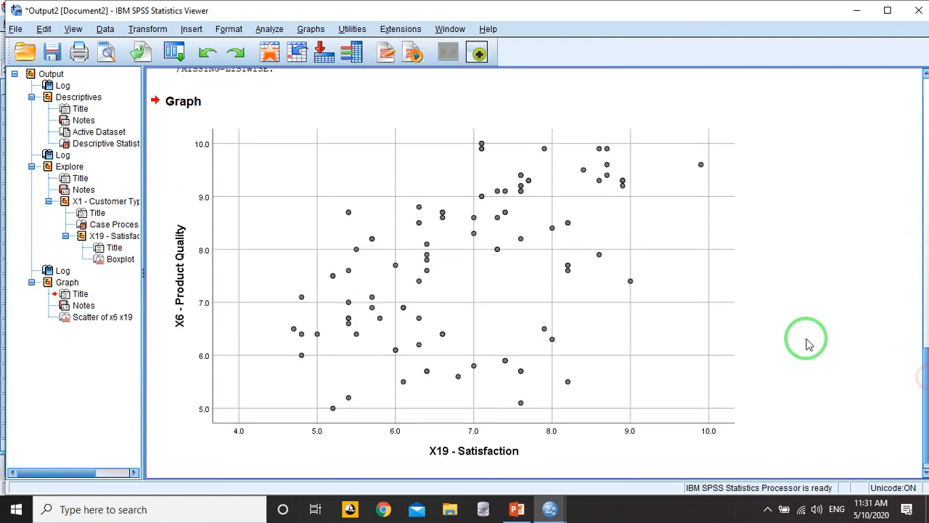
{"action": "left_click", "coordinate": [573, 195]}
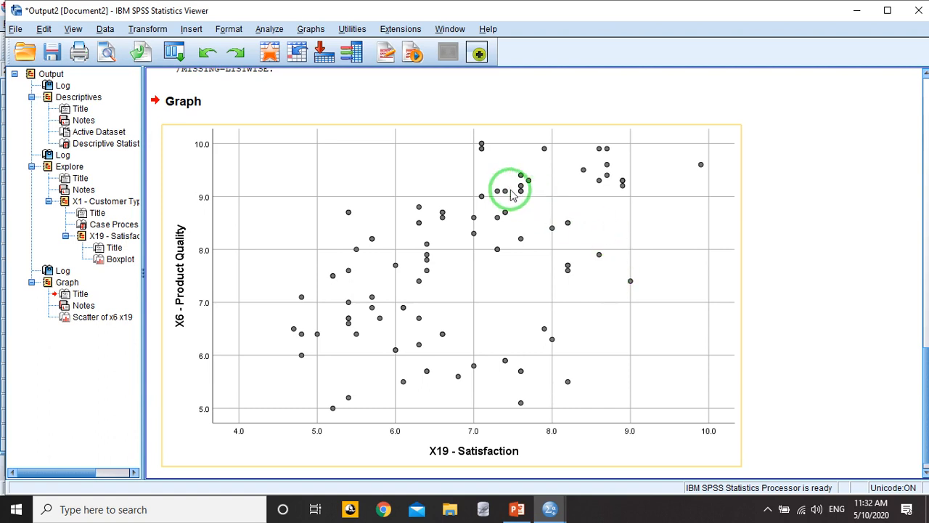
{"action": "left_click", "coordinate": [363, 120]}
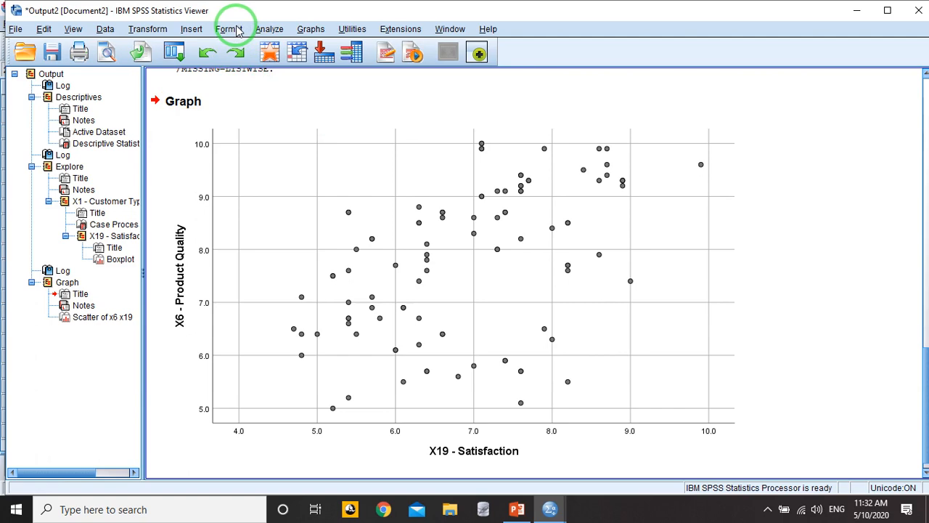
Close the output without saving it and set up a linear regression with X19 - Satisfaction as the dependent variable.
{"action": "left_click", "coordinate": [920, 10]}
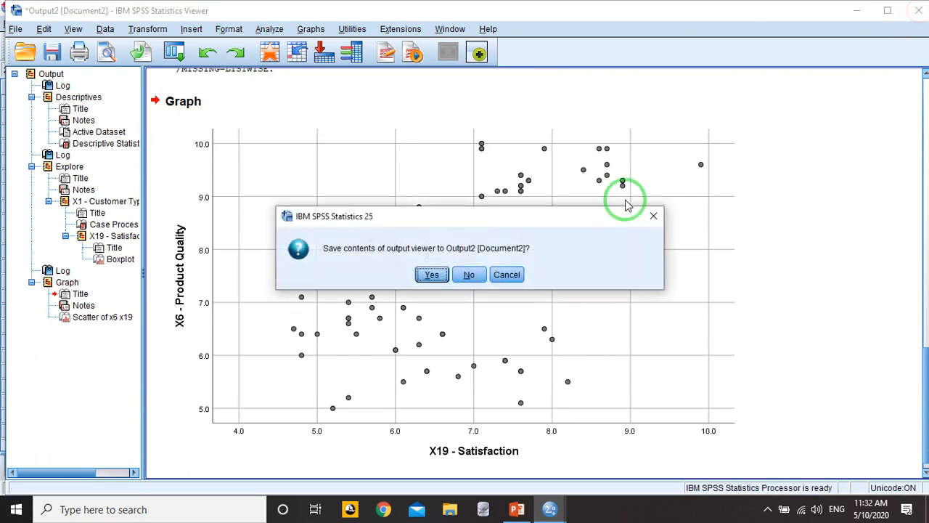
{"action": "left_click", "coordinate": [474, 275]}
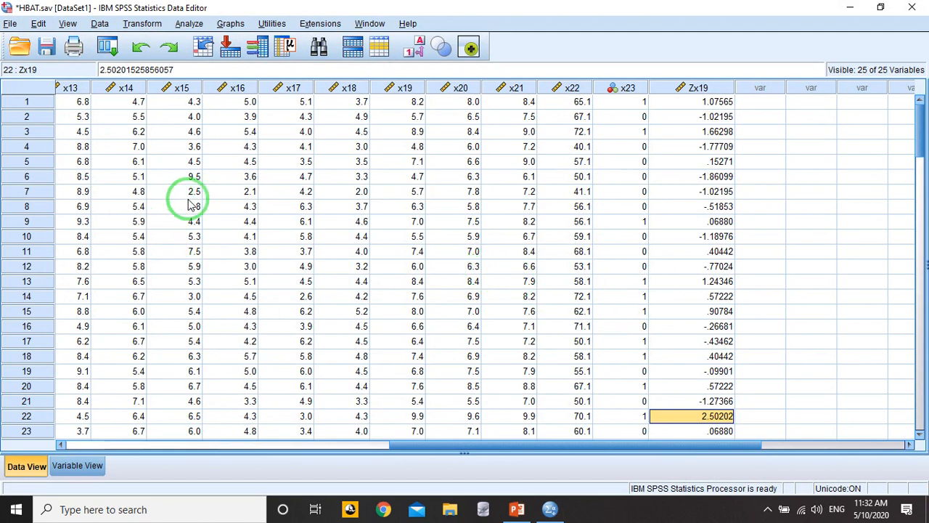
{"action": "left_click", "coordinate": [190, 24]}
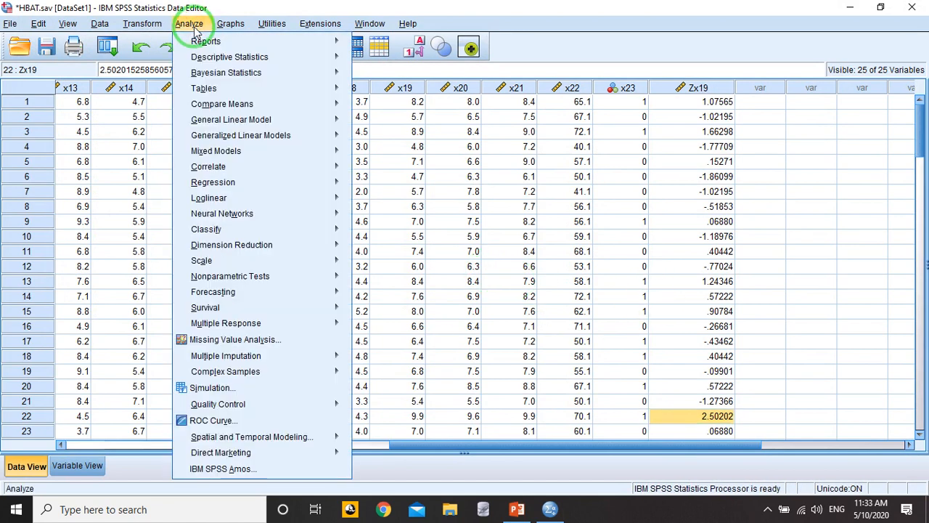
{"action": "mouse_move", "coordinate": [270, 201]}
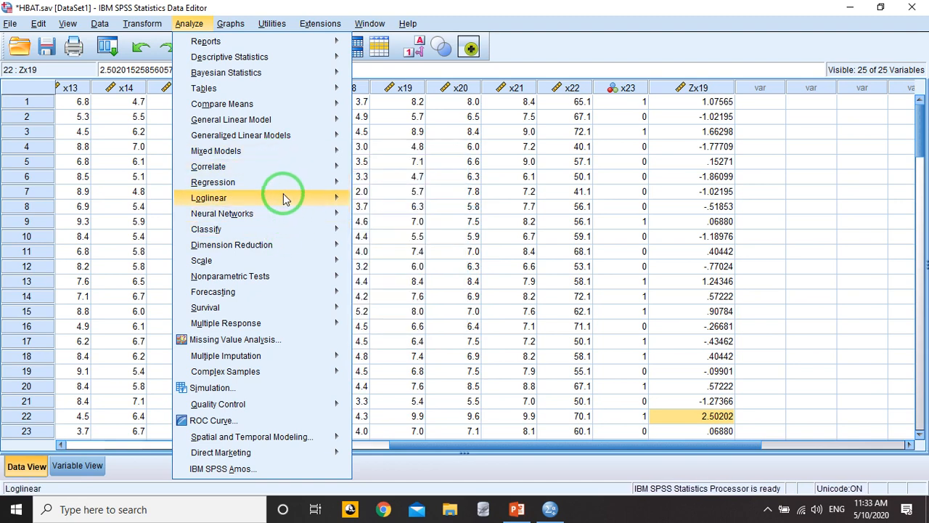
{"action": "mouse_move", "coordinate": [286, 177]}
{"action": "mouse_move", "coordinate": [302, 150]}
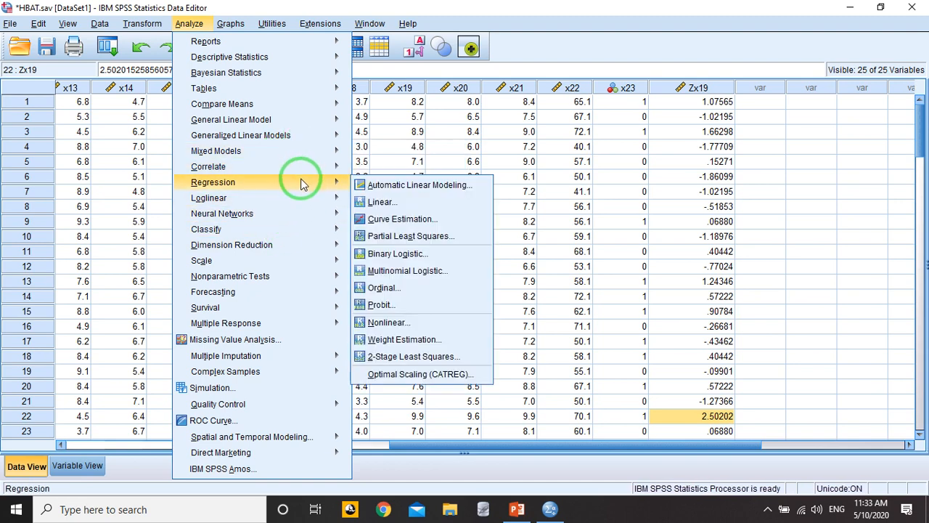
{"action": "left_click", "coordinate": [387, 201]}
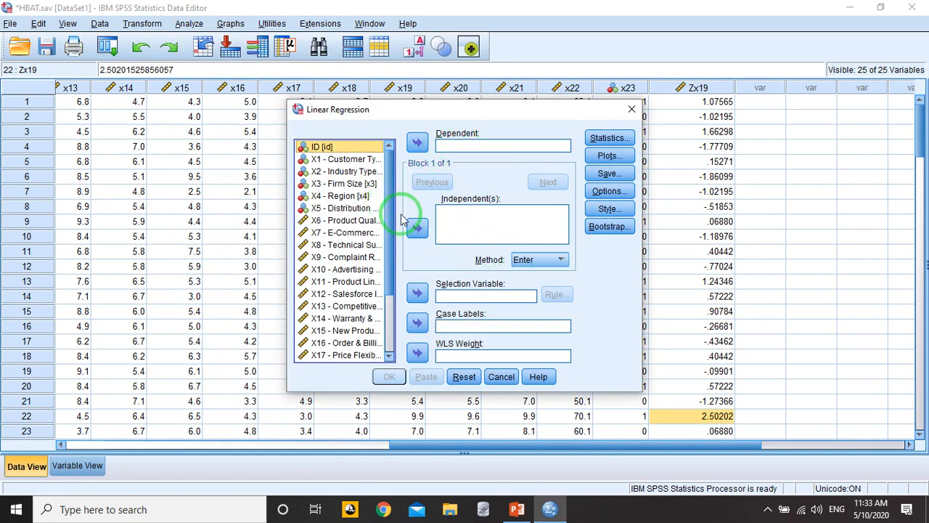
{"action": "left_click_drag", "start_coordinate": [389, 220], "coordinate": [391, 294]}
{"action": "left_click", "coordinate": [352, 294]}
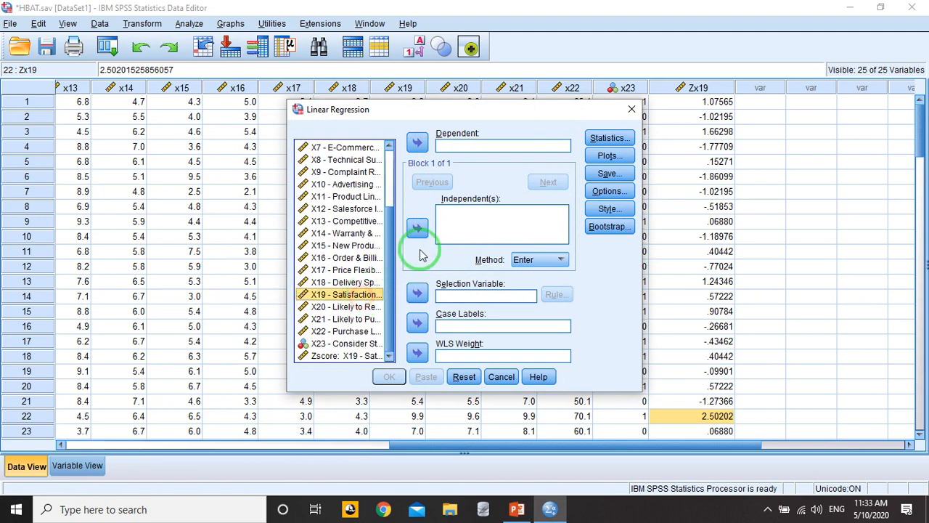
{"action": "left_click", "coordinate": [417, 142]}
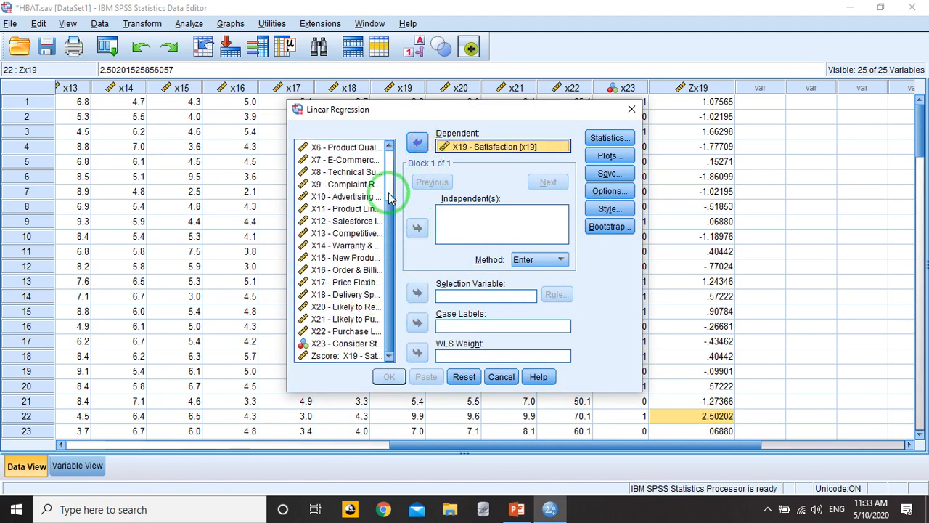
Add X6 - Product Quality through X9 - Complaint Resolution as the regression's independent variables.
{"action": "left_click", "coordinate": [389, 183]}
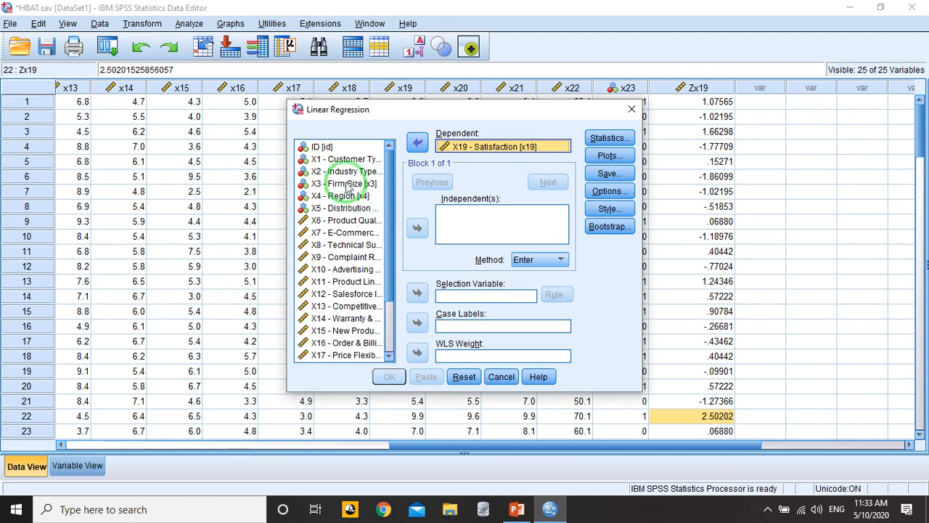
{"action": "left_click", "coordinate": [346, 222]}
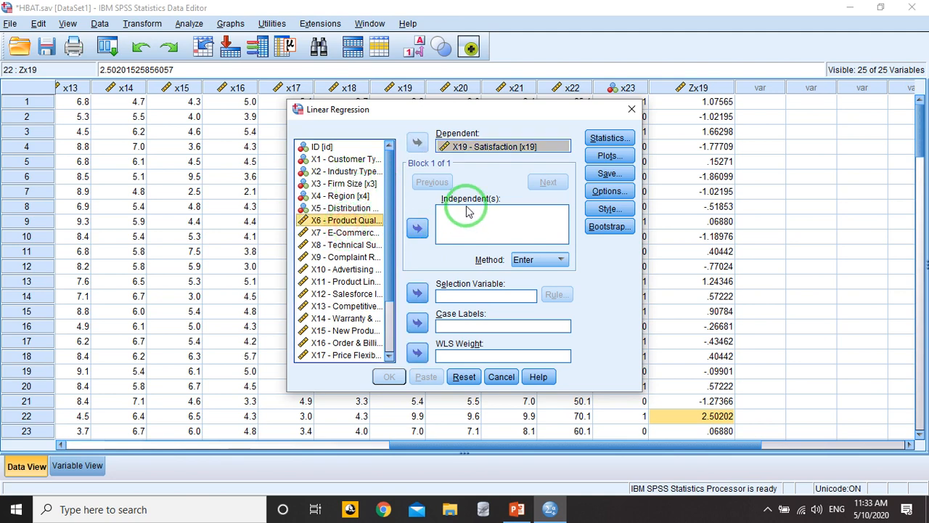
{"action": "left_click", "coordinate": [349, 270], "text": "shift"}
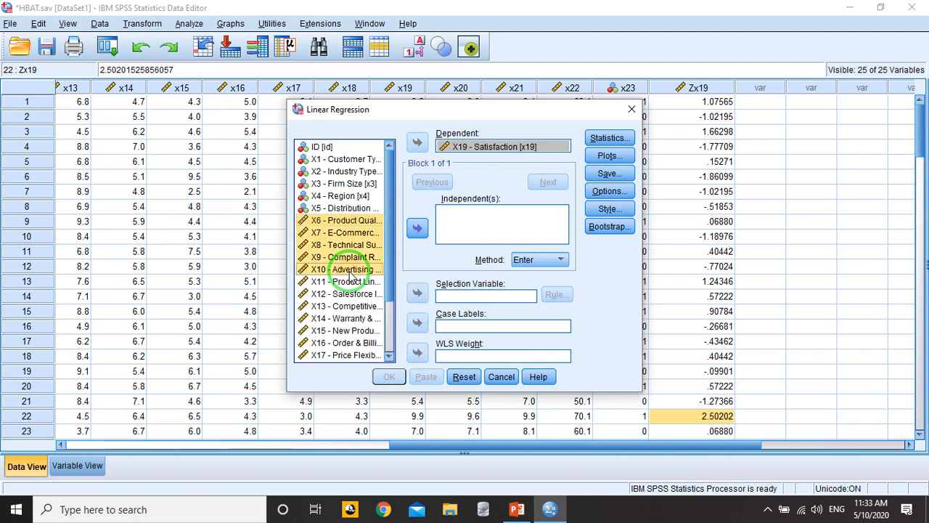
{"action": "left_click", "coordinate": [349, 259], "text": "shift"}
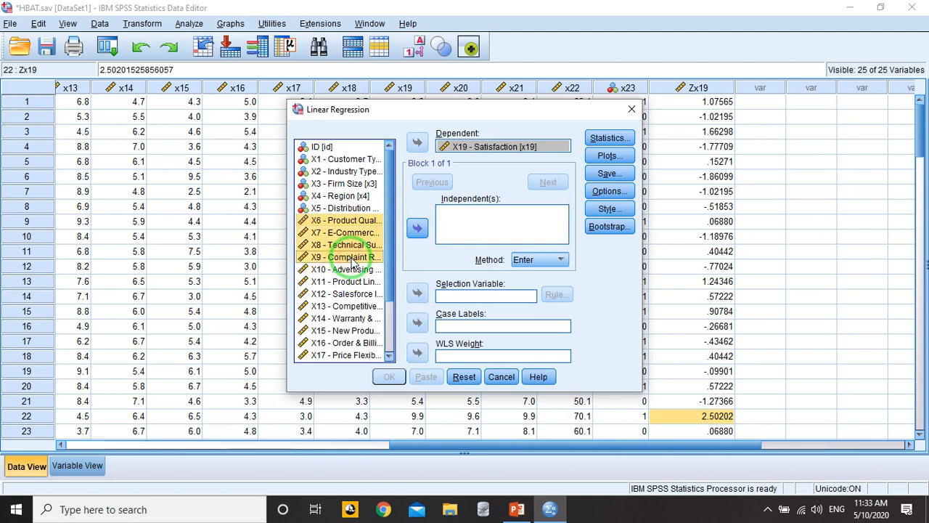
{"action": "left_click", "coordinate": [418, 230]}
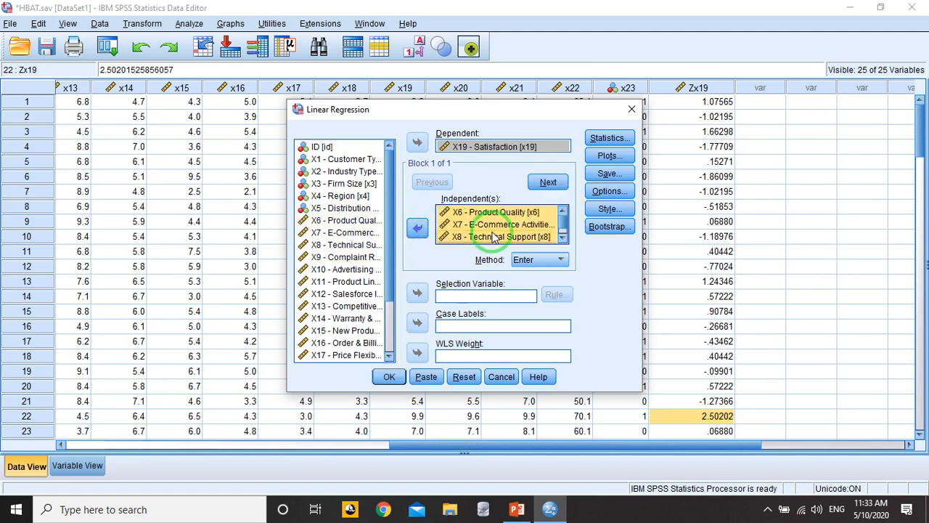
Run the regression with Mahalanobis distances saved as a variable and view the Residuals Statistics table.
{"action": "left_click", "coordinate": [610, 174]}
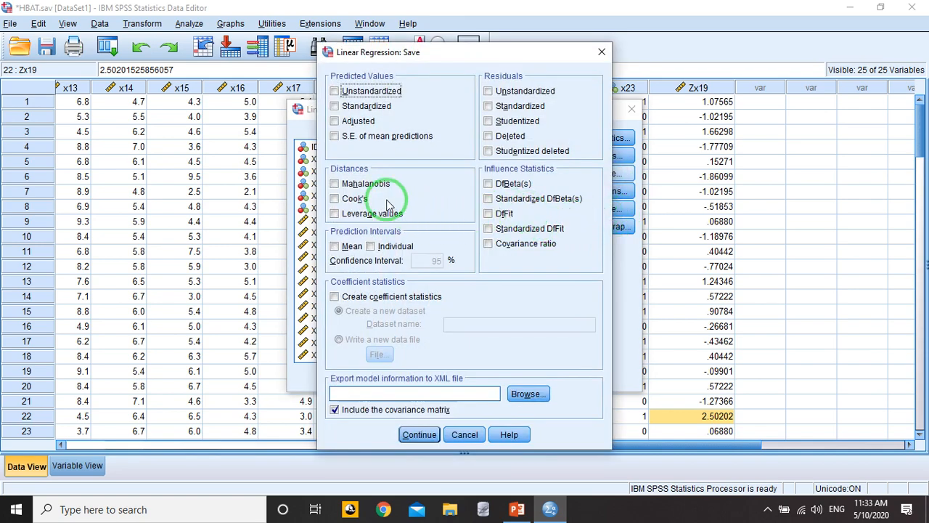
{"action": "left_click", "coordinate": [334, 184]}
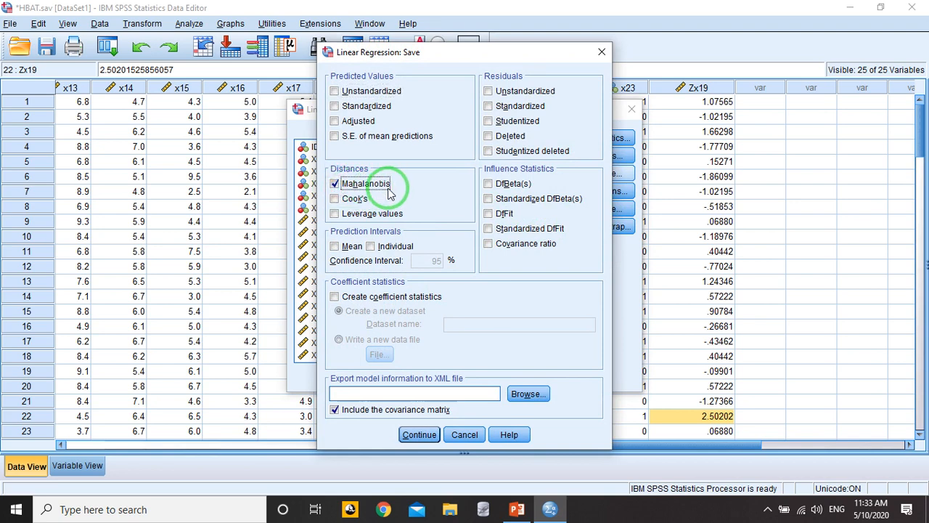
{"action": "left_click", "coordinate": [421, 434]}
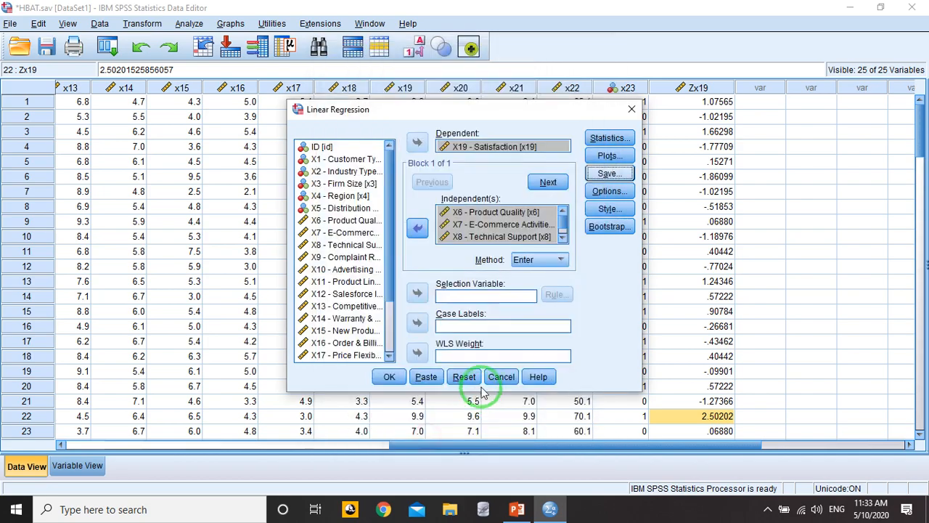
{"action": "left_click", "coordinate": [329, 375]}
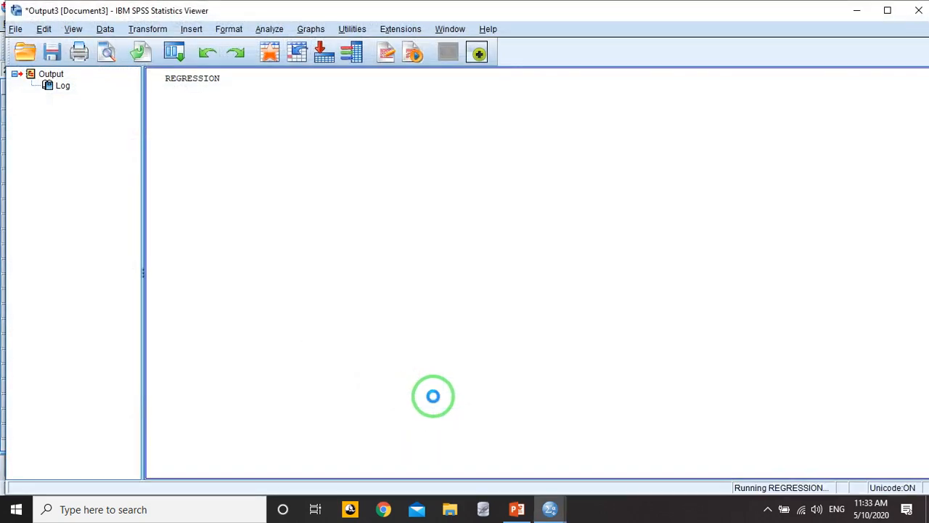
{"action": "left_click_drag", "start_coordinate": [926, 247], "coordinate": [921, 421]}
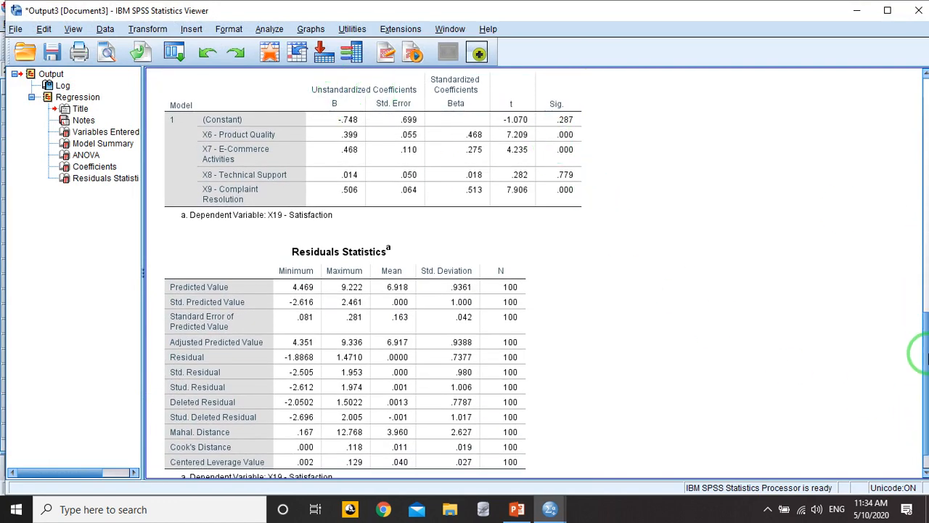
{"action": "mouse_move", "coordinate": [922, 353]}
{"action": "left_mouse_down"}
{"action": "mouse_move", "coordinate": [923, 332]}
{"action": "mouse_move", "coordinate": [920, 362]}
{"action": "left_mouse_up"}
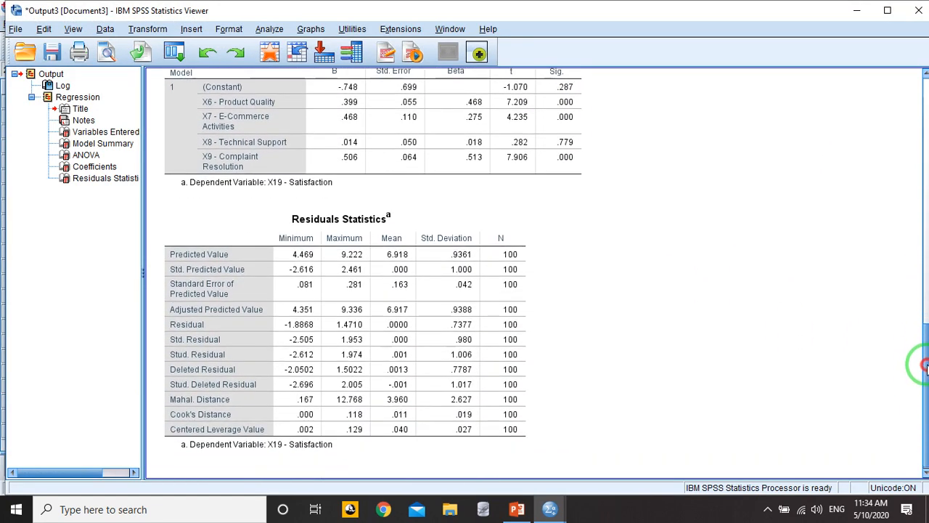
{"action": "left_click", "coordinate": [464, 231]}
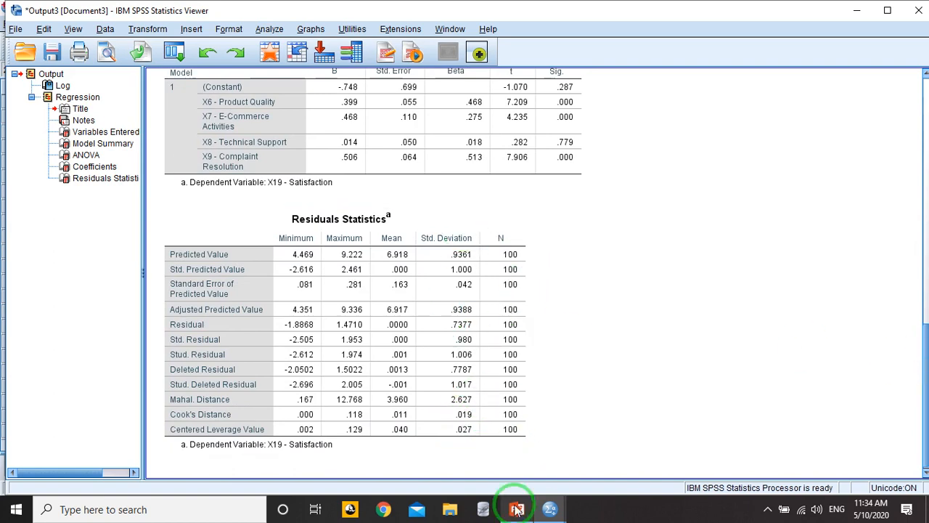
Return to the HBAT.sav data and examine the saved Mahalanobis distances in the MAH_1 column.
{"action": "left_click", "coordinate": [549, 509]}
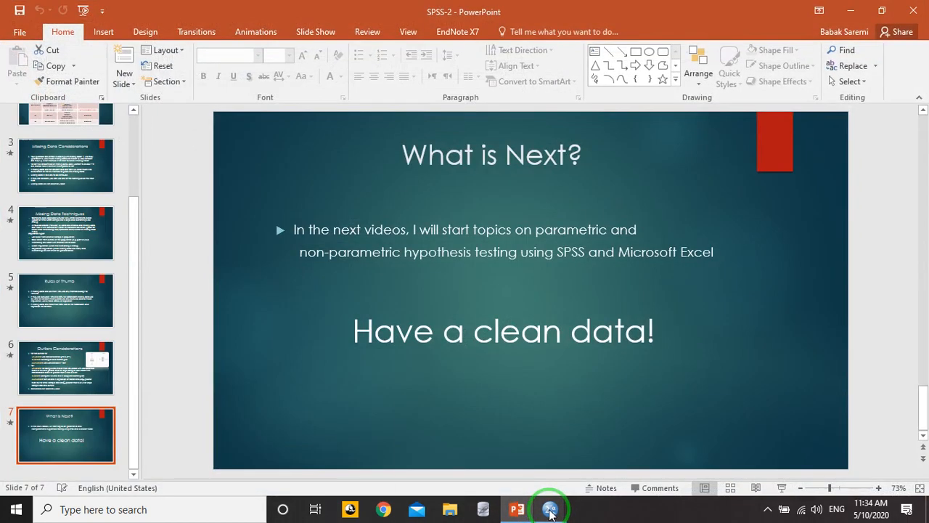
{"action": "left_click", "coordinate": [517, 511]}
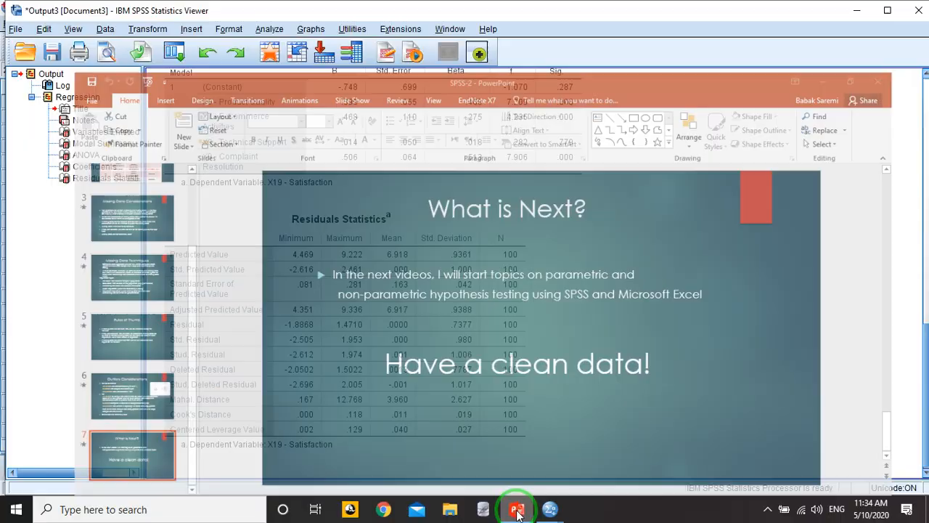
{"action": "mouse_move", "coordinate": [553, 513]}
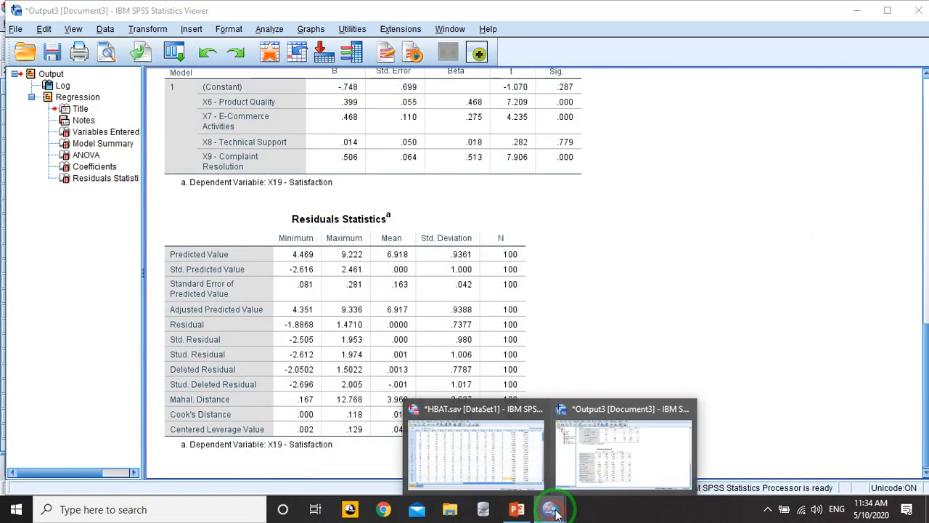
{"action": "left_click", "coordinate": [590, 468]}
{"action": "left_click", "coordinate": [549, 508]}
{"action": "left_click", "coordinate": [506, 450]}
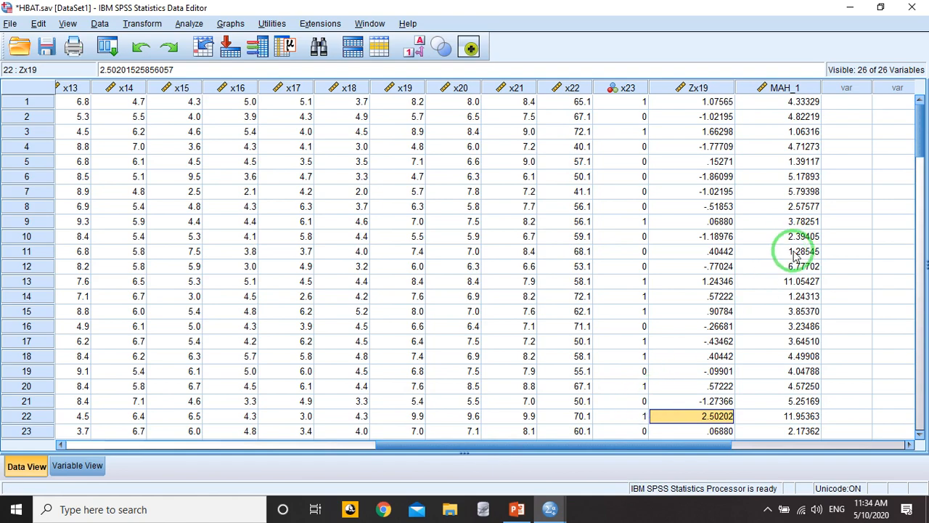
{"action": "left_click_drag", "start_coordinate": [719, 447], "coordinate": [765, 446]}
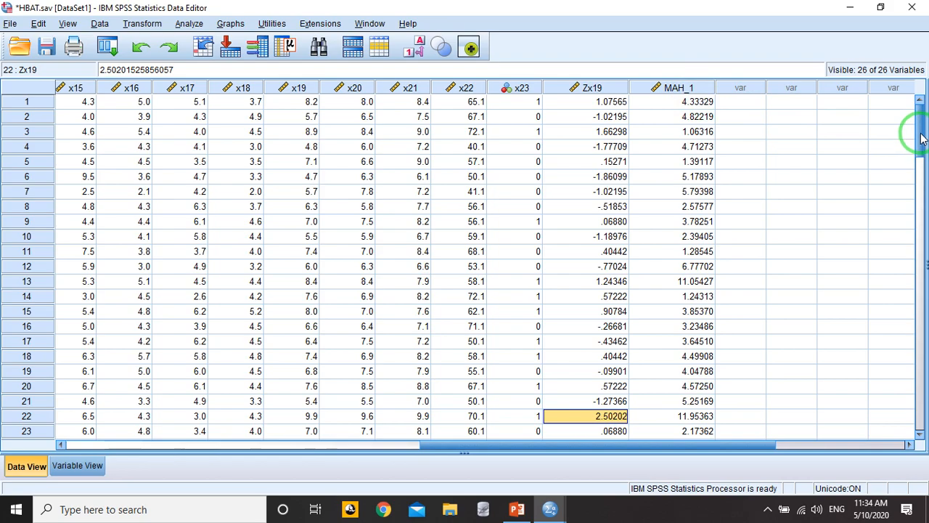
{"action": "scroll", "coordinate": [920, 138], "scroll_direction": "down", "scroll_amount": 3}
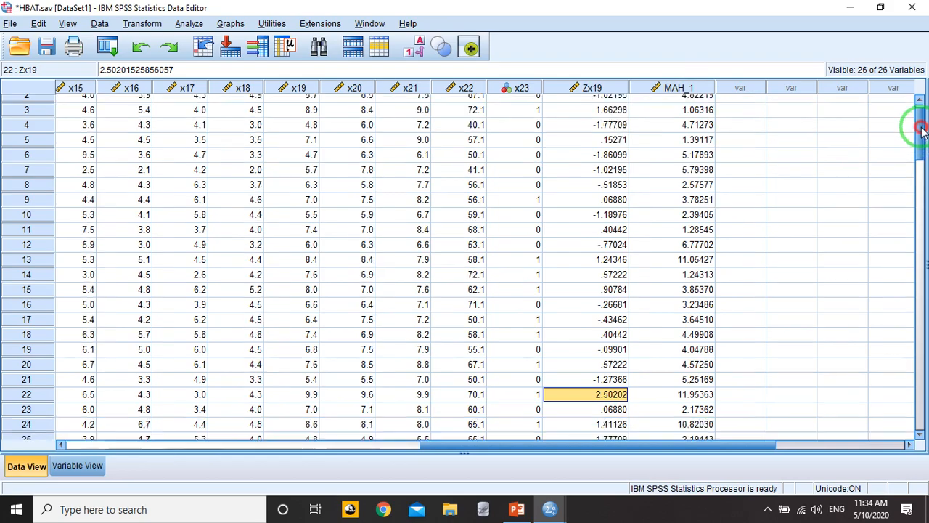
{"action": "scroll", "coordinate": [920, 140], "scroll_direction": "down", "scroll_amount": 6}
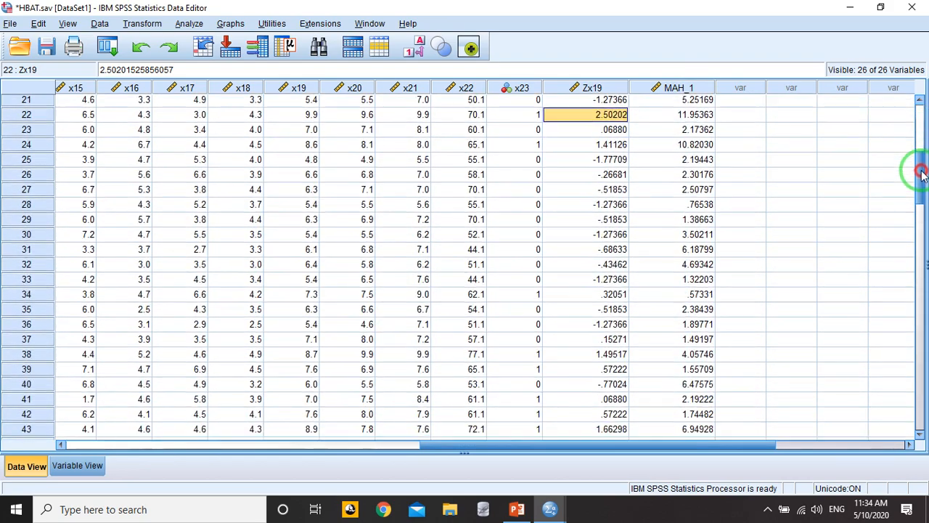
{"action": "scroll", "coordinate": [918, 149], "scroll_direction": "up", "scroll_amount": 2}
{"action": "left_click_drag", "start_coordinate": [918, 148], "coordinate": [914, 58]}
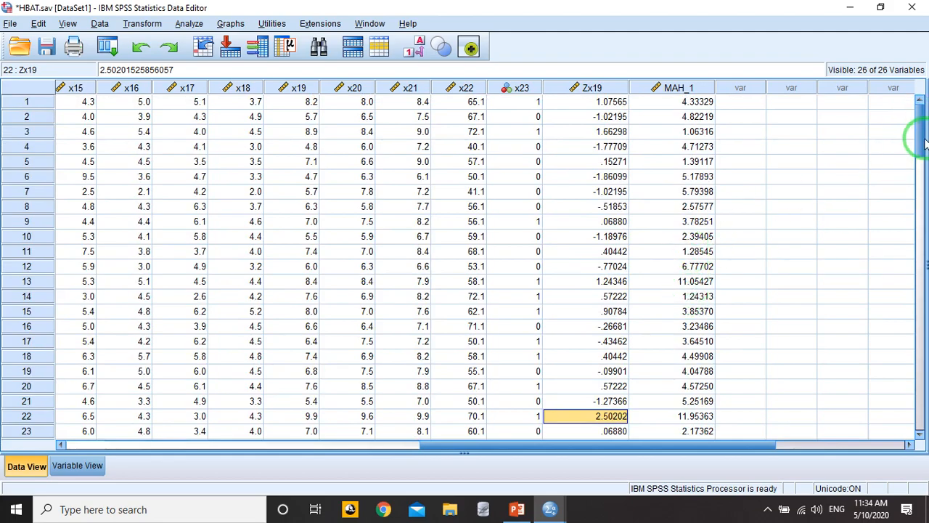
{"action": "scroll", "coordinate": [916, 140], "scroll_direction": "down", "scroll_amount": 1}
{"action": "mouse_move", "coordinate": [916, 139]}
{"action": "left_mouse_down"}
{"action": "mouse_move", "coordinate": [904, 324]}
{"action": "mouse_move", "coordinate": [912, 125]}
{"action": "left_mouse_up"}
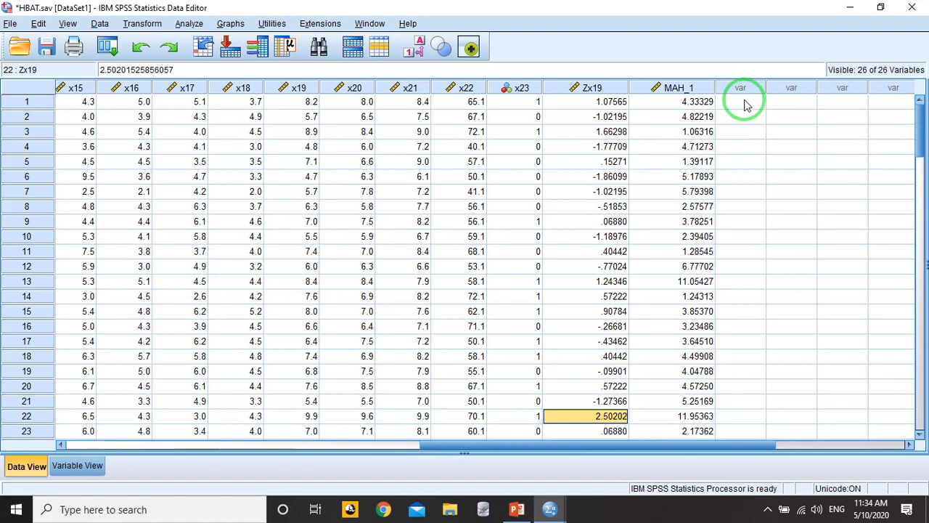
Start computing a new variable with D2bydf as the target variable name.
{"action": "left_click", "coordinate": [744, 104]}
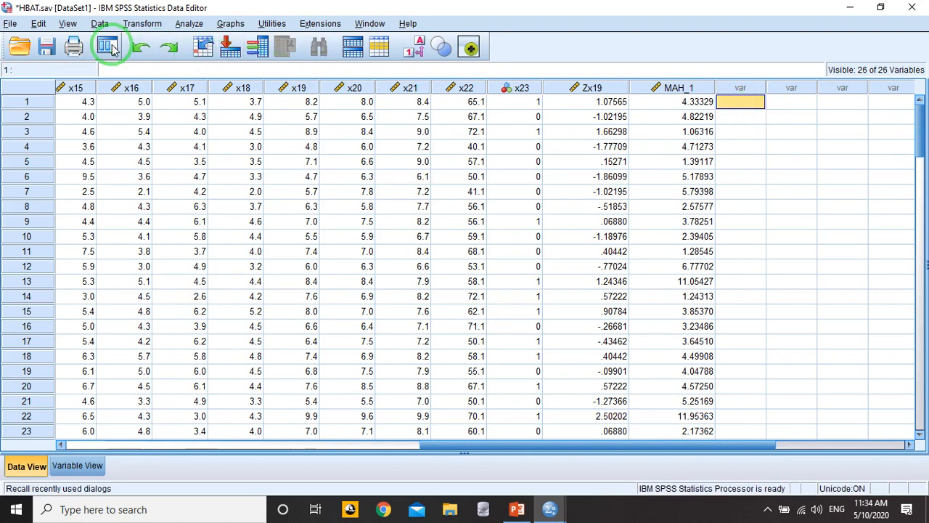
{"action": "left_click", "coordinate": [145, 25]}
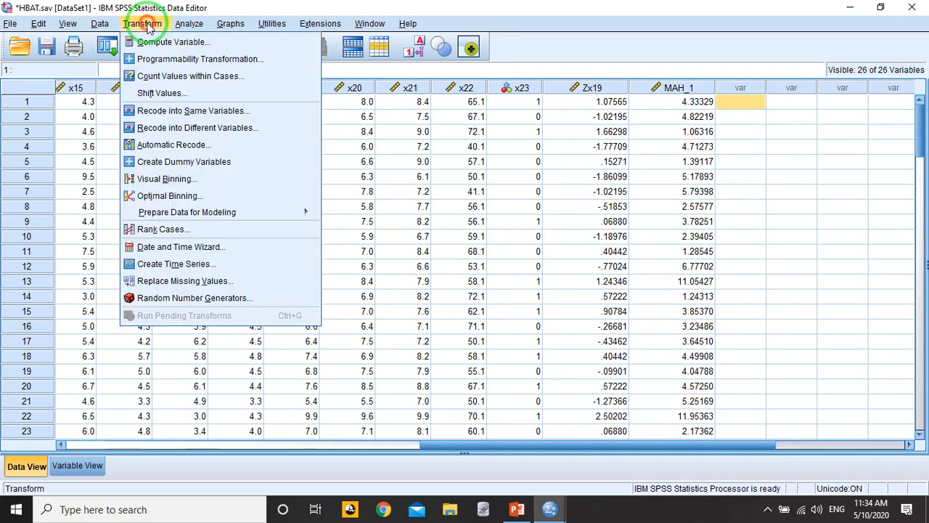
{"action": "left_click", "coordinate": [153, 42]}
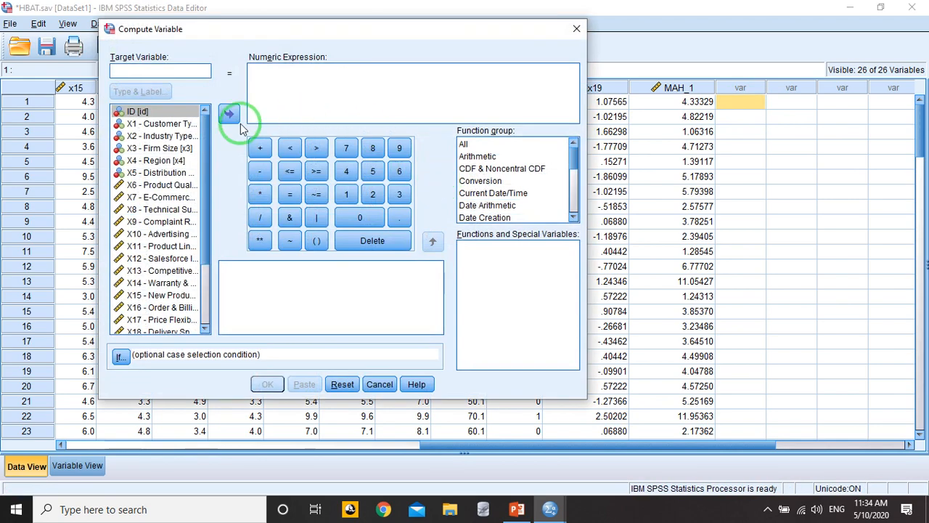
{"action": "left_click_drag", "start_coordinate": [306, 29], "coordinate": [338, 66]}
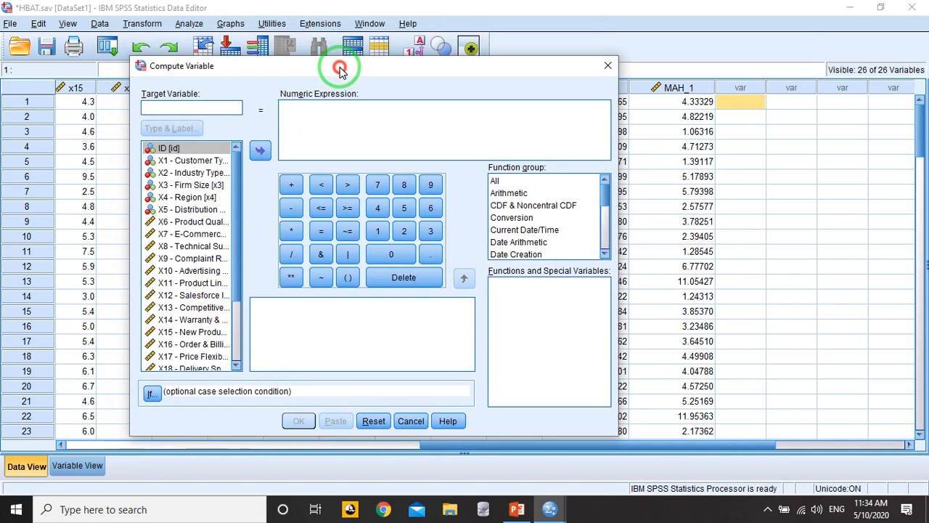
{"action": "left_click", "coordinate": [227, 108]}
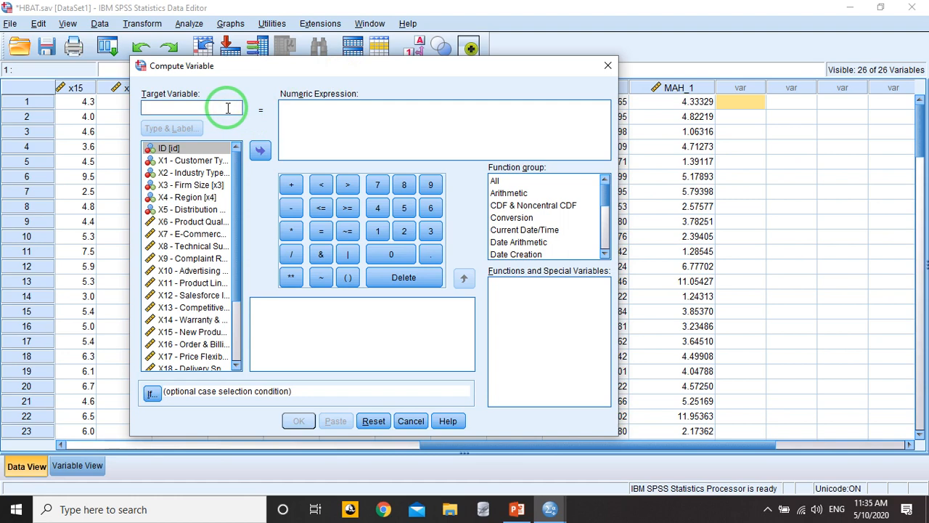
{"action": "type", "text": "D2"}
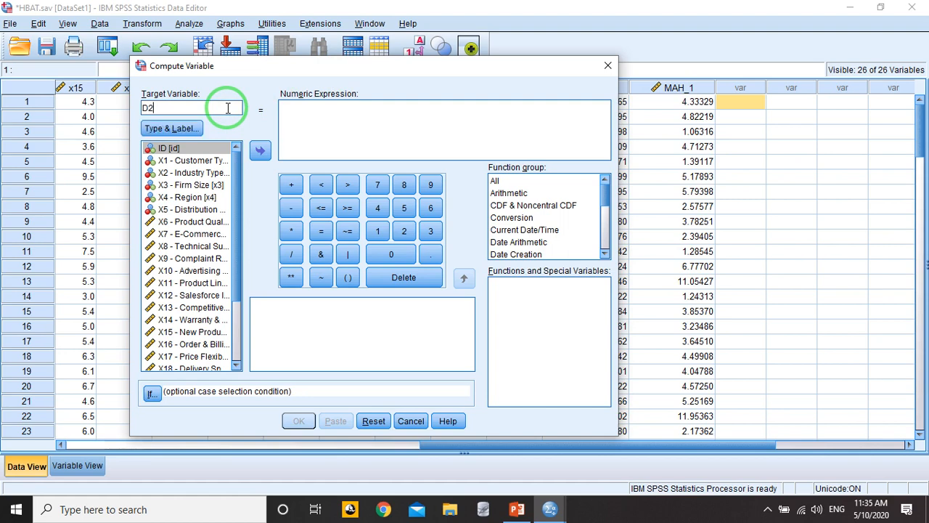
{"action": "type", "text": "bydf"}
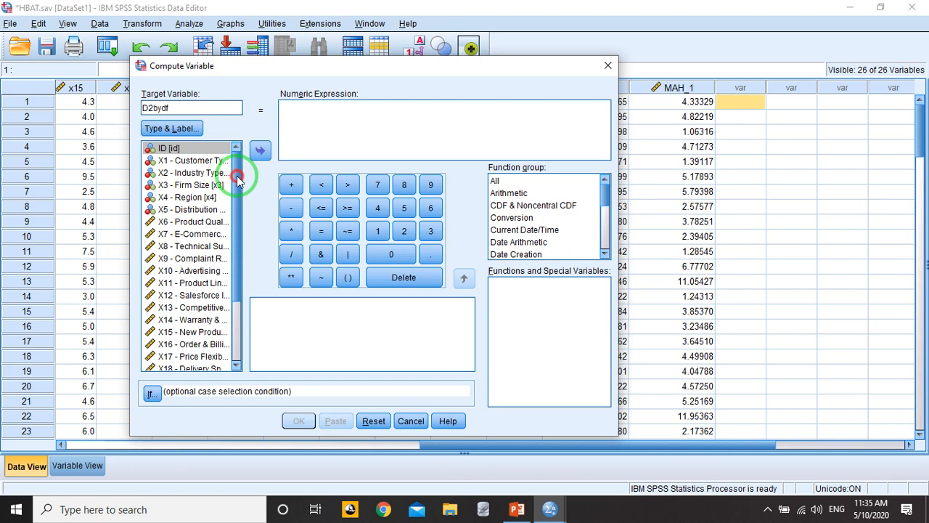
Set the numeric expression to the Mahalanobis Distance variable divided by four, MAH_1/4, and run the computation.
{"action": "left_click_drag", "start_coordinate": [238, 174], "coordinate": [240, 262]}
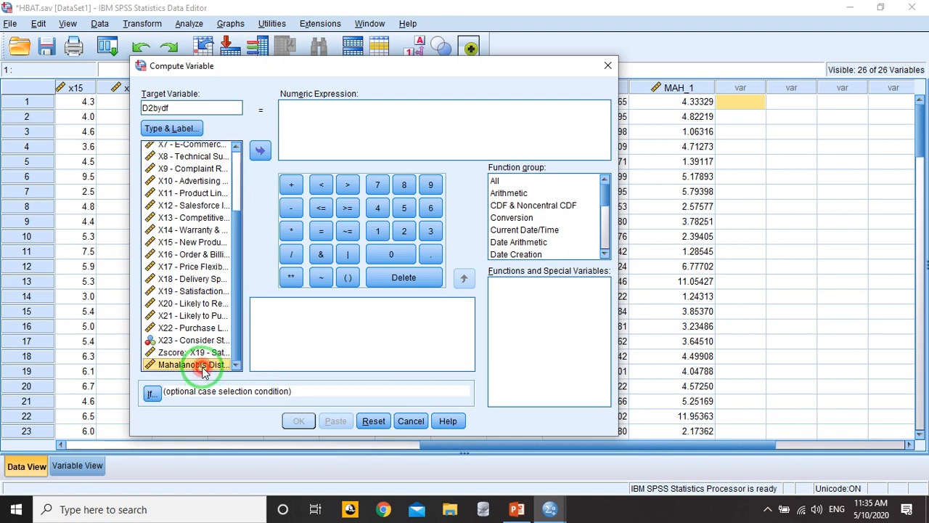
{"action": "double_click", "coordinate": [196, 364]}
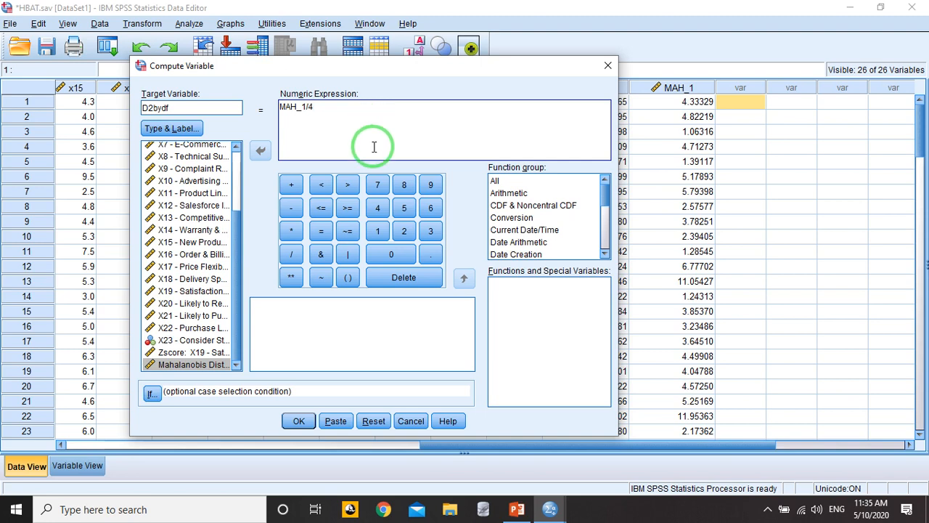
{"action": "left_click", "coordinate": [298, 421]}
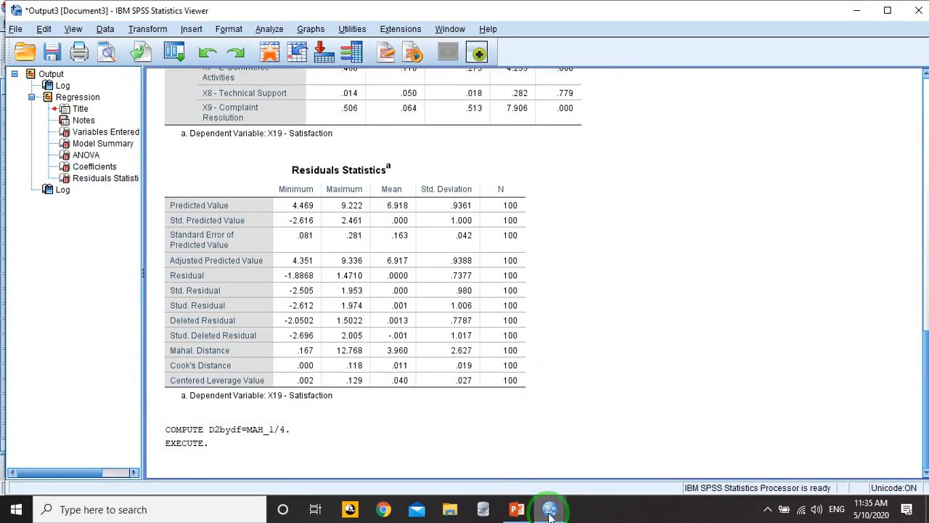
Return from the output to the HBAT.sav data and look over the values of the new D2bydf variable.
{"action": "mouse_move", "coordinate": [550, 508]}
{"action": "left_click", "coordinate": [643, 451]}
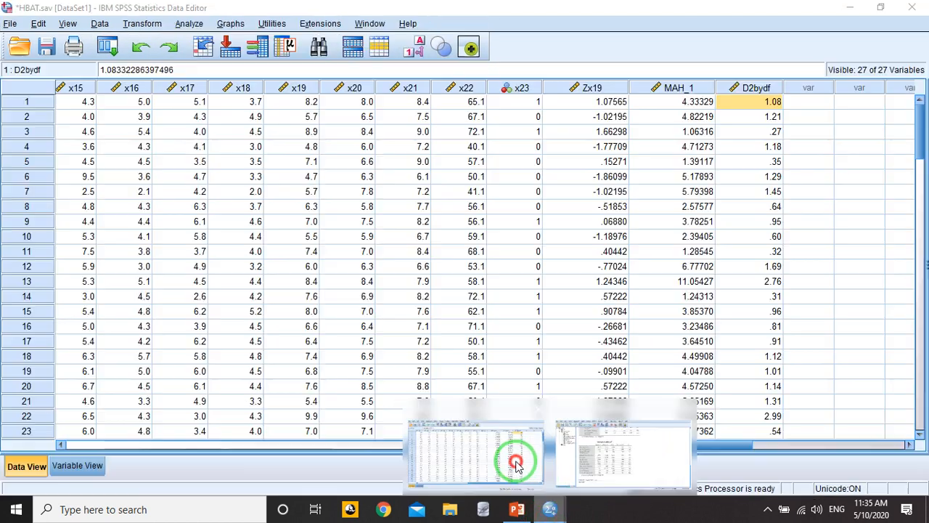
{"action": "left_click", "coordinate": [512, 457]}
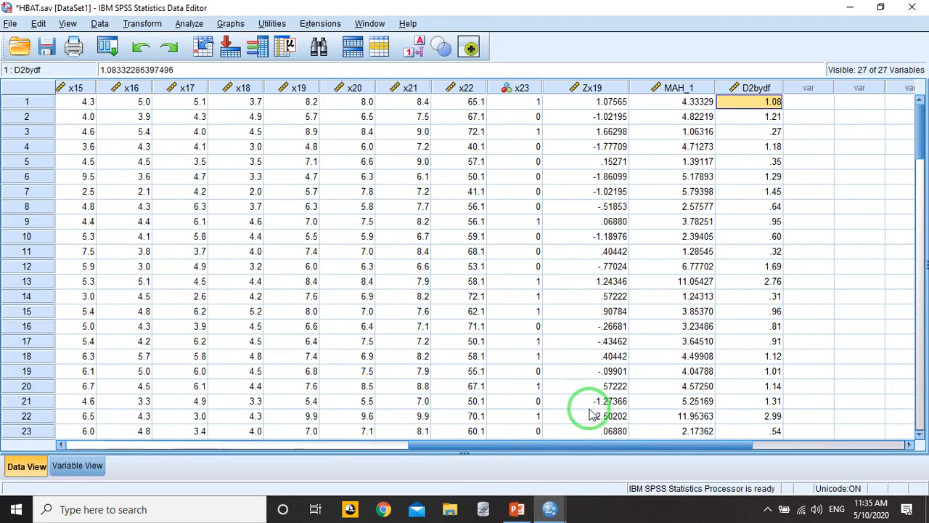
{"action": "left_click_drag", "start_coordinate": [560, 444], "coordinate": [602, 443]}
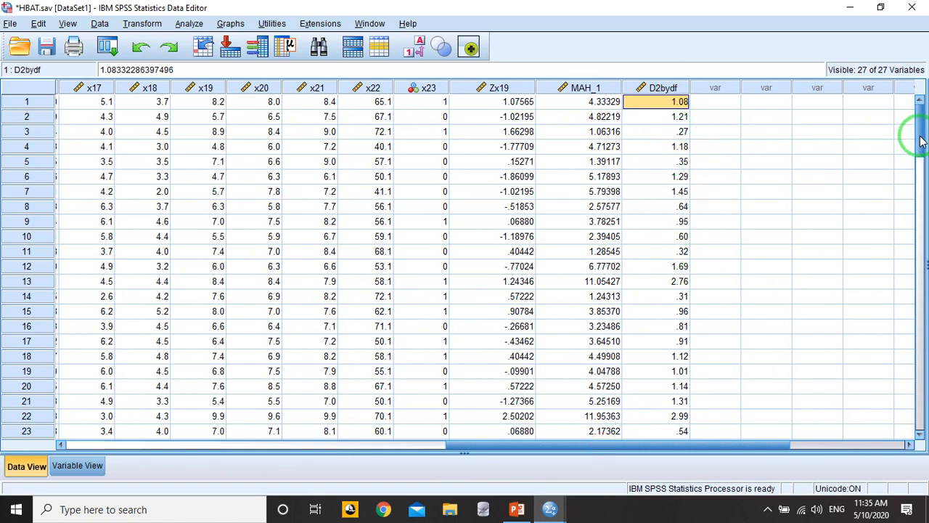
{"action": "left_click_drag", "start_coordinate": [920, 139], "coordinate": [920, 143]}
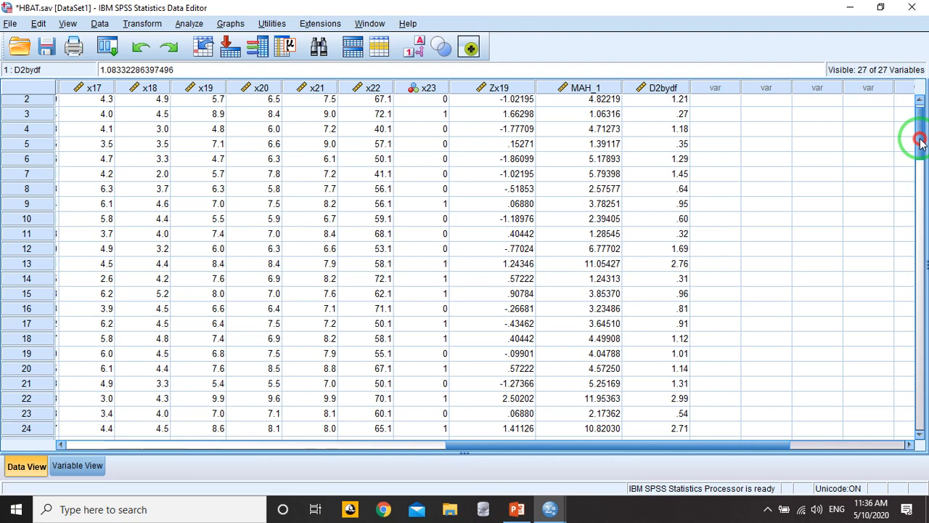
{"action": "left_click_drag", "start_coordinate": [921, 143], "coordinate": [920, 133]}
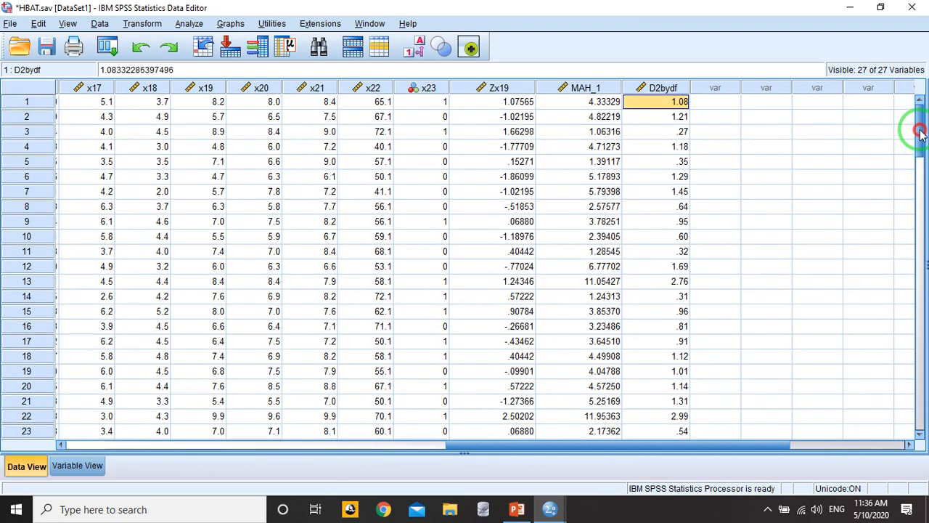
Sort the cases in ascending order by D2bydf and inspect the highest values at the end of the data.
{"action": "left_click", "coordinate": [666, 90]}
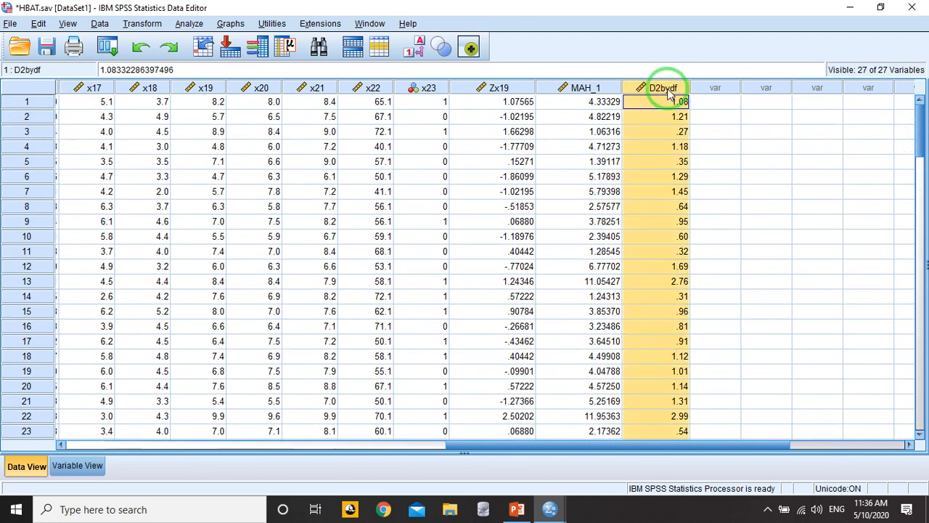
{"action": "right_click", "coordinate": [667, 90]}
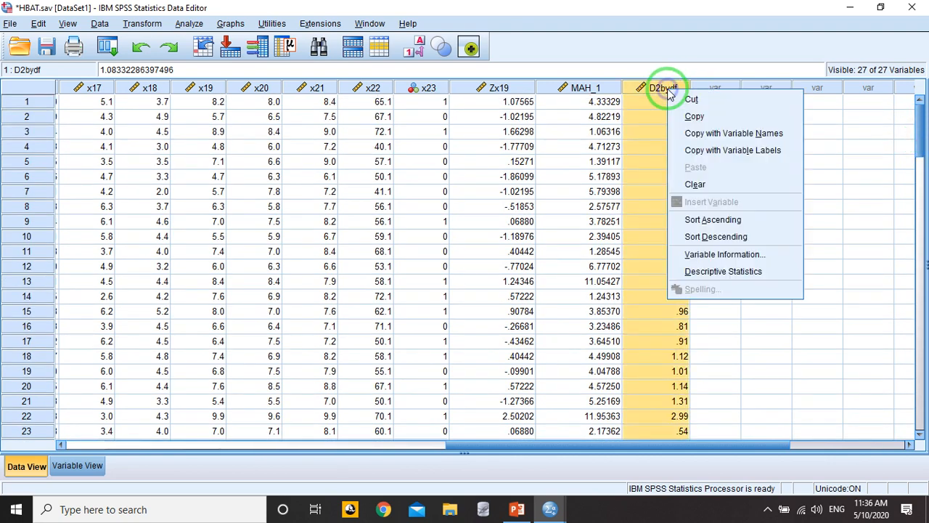
{"action": "left_click", "coordinate": [713, 219]}
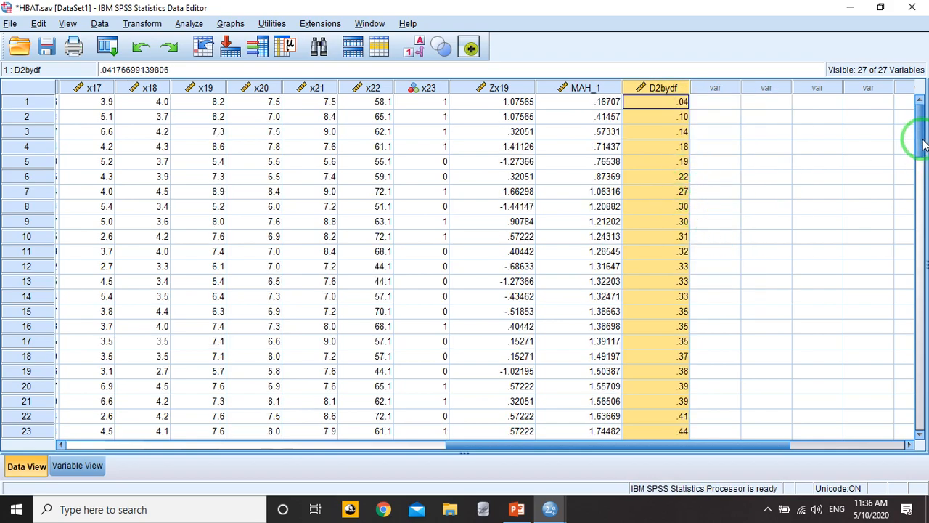
{"action": "left_click_drag", "start_coordinate": [924, 144], "coordinate": [921, 317]}
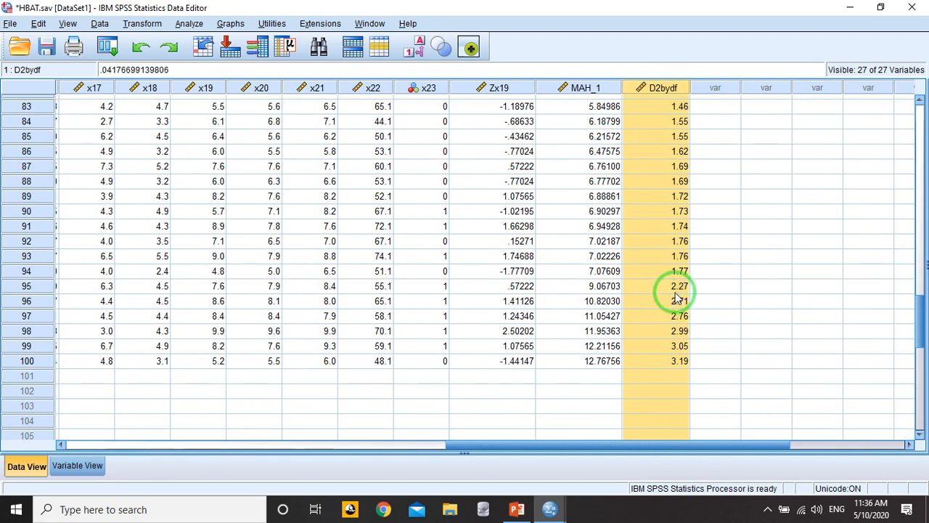
{"action": "left_click", "coordinate": [675, 289]}
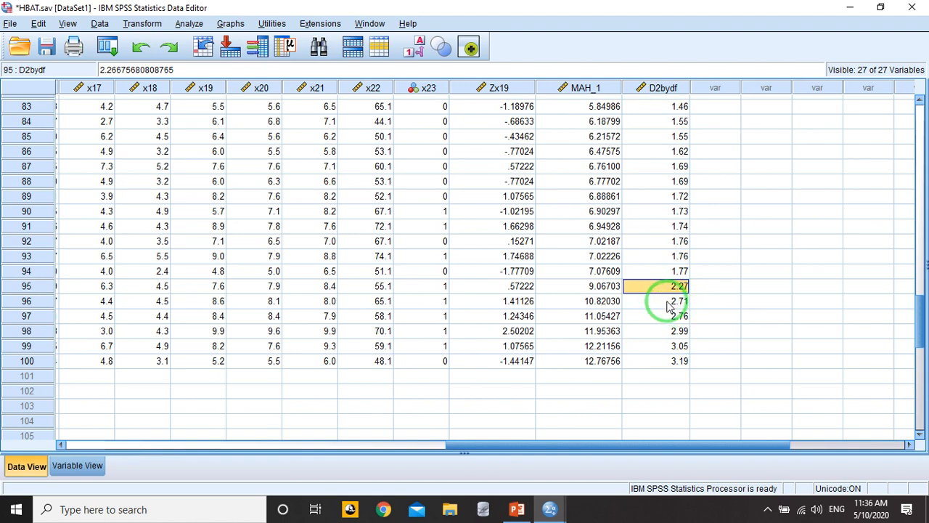
{"action": "left_click", "coordinate": [667, 303]}
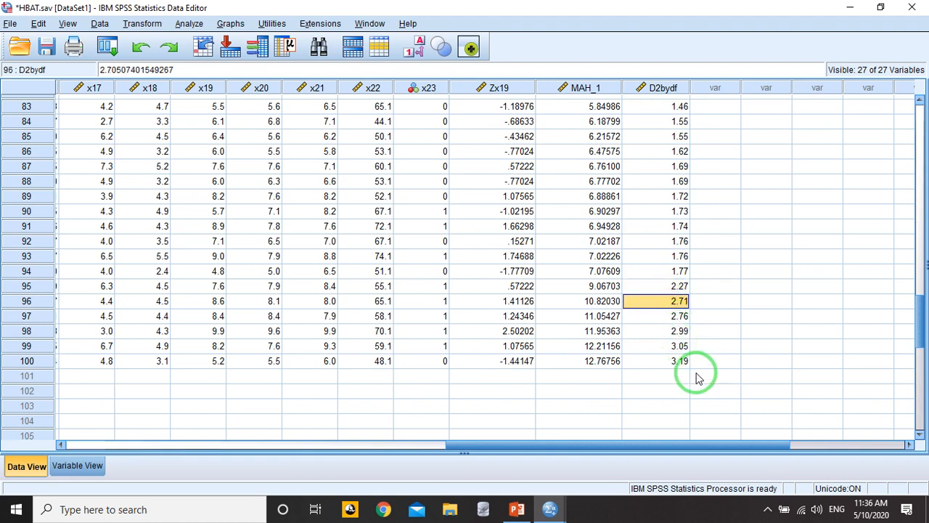